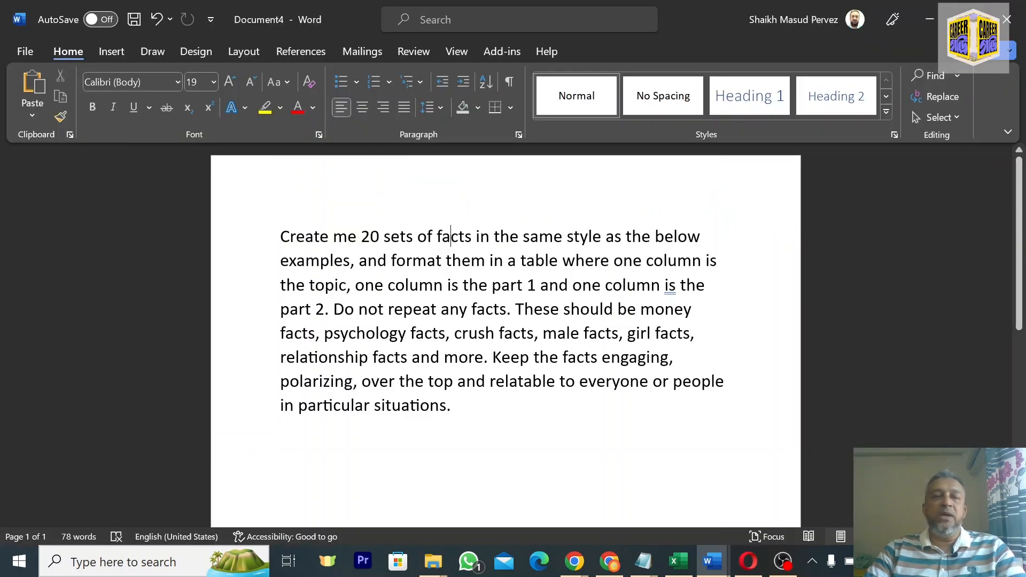
# Review the facts prompt in the document, including the 20 sets, the fact categories and the table format.
pyautogui.moveTo(280, 237); pyautogui.dragTo(466, 406)
pyautogui.click(466, 406)
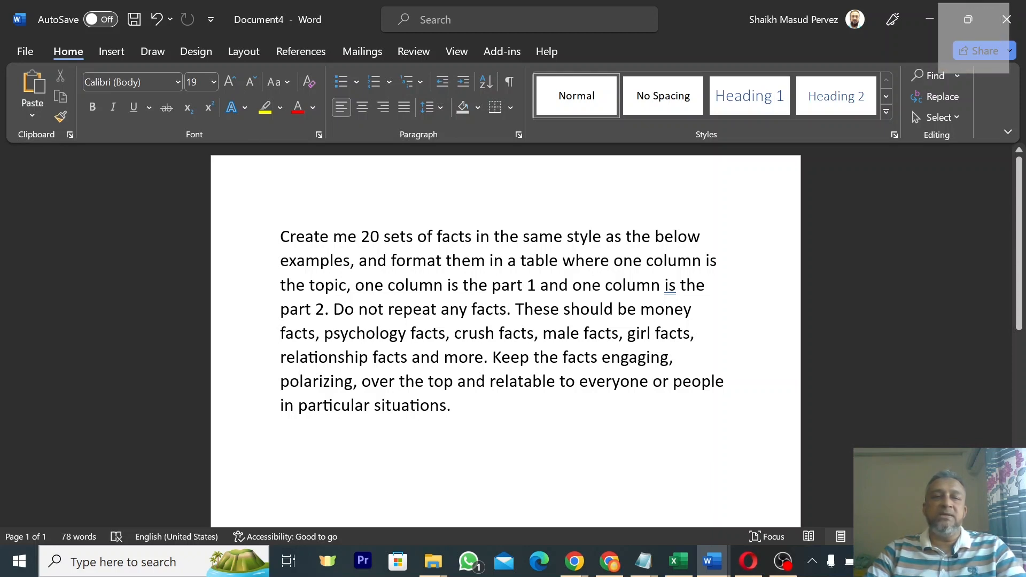
pyautogui.moveTo(280, 237); pyautogui.dragTo(473, 239)
pyautogui.click(474, 239)
pyautogui.moveTo(334, 333); pyautogui.dragTo(410, 333)
pyautogui.click(580, 333)
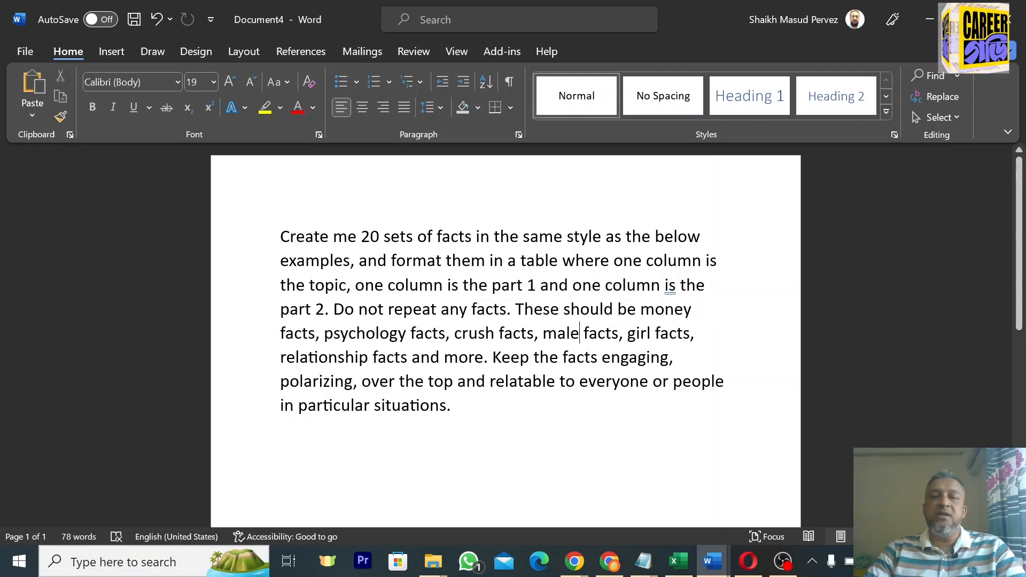
pyautogui.moveTo(280, 358); pyautogui.dragTo(412, 357)
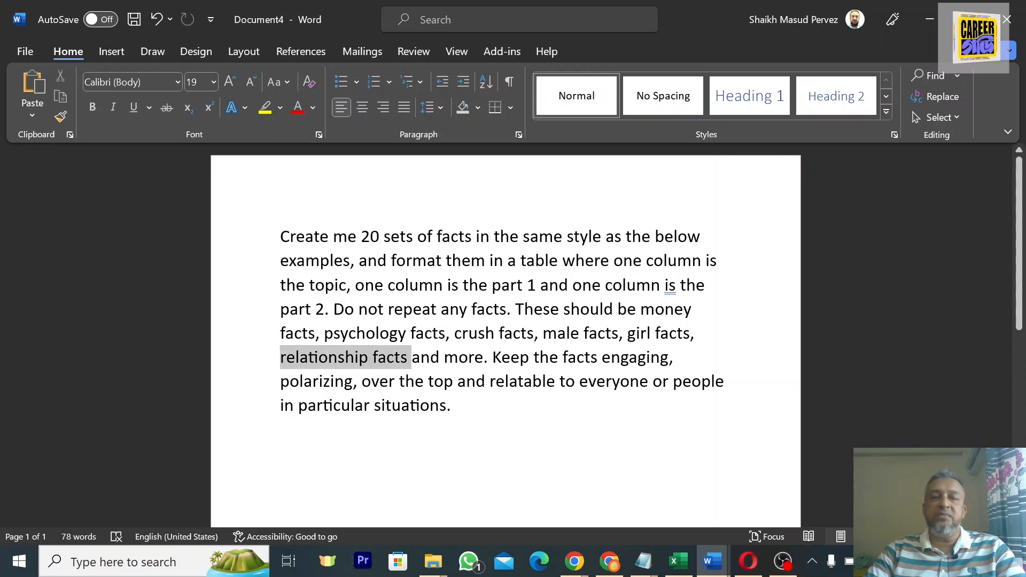
pyautogui.click(456, 405)
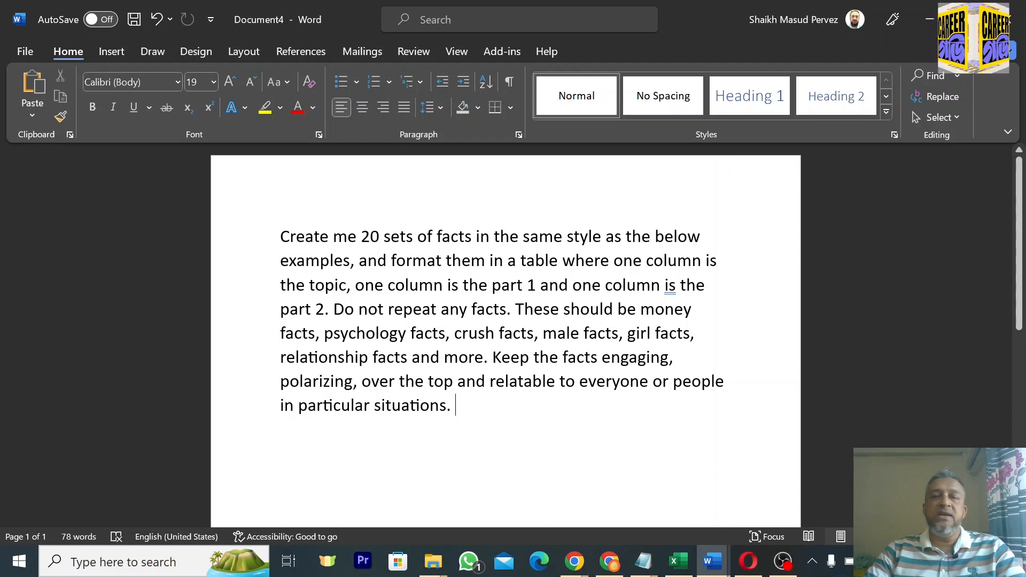
pyautogui.moveTo(520, 261); pyautogui.dragTo(614, 260)
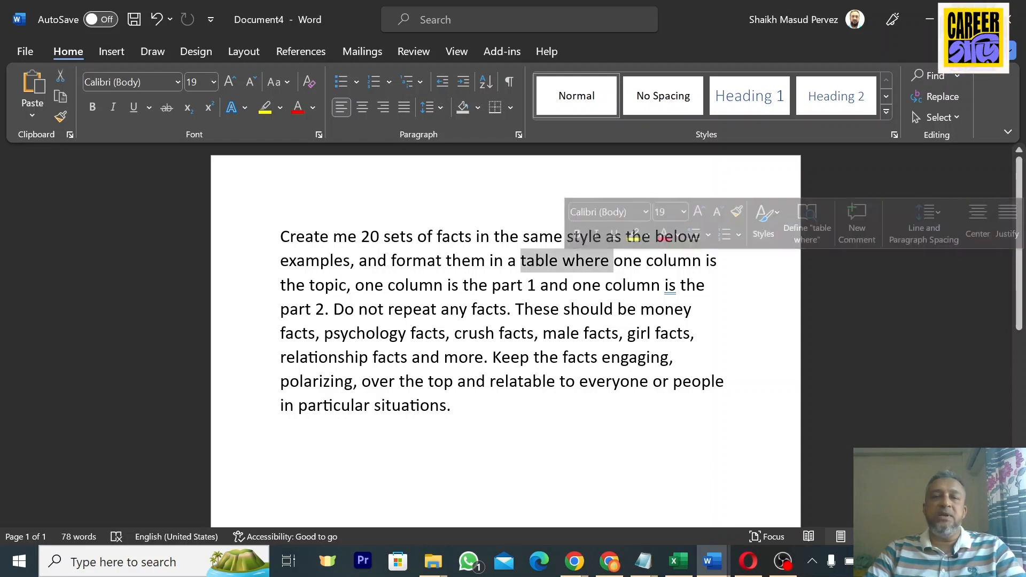
# Copy the entire prompt text from the document.
pyautogui.click(456, 405)
pyautogui.hotkey('ctrl', 'a')
pyautogui.hotkey('ctrl', 'c')
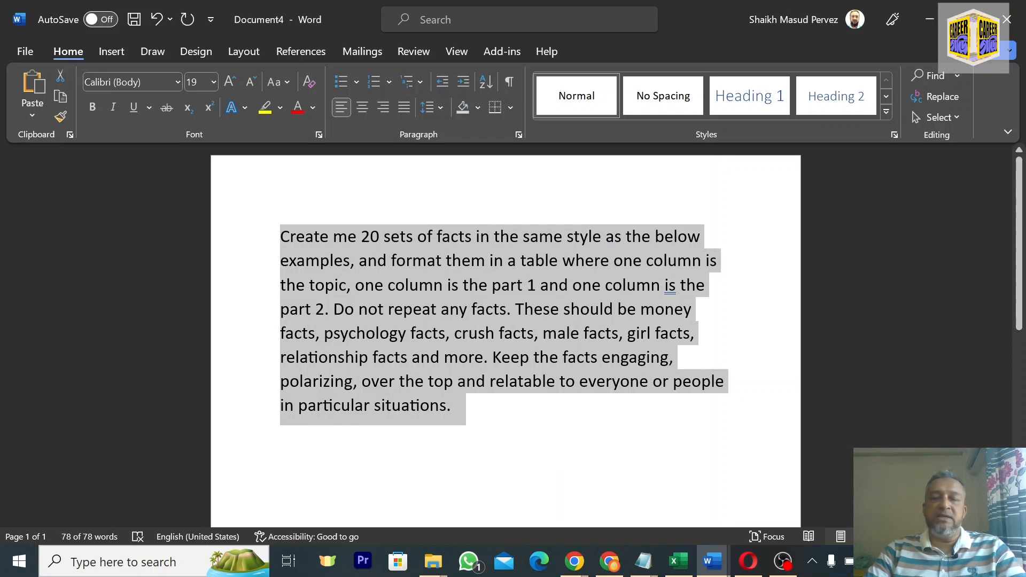
# Switch to ChatGPT in Chrome, dismiss the custom instructions notice and submit the copied prompt for 20 sets of facts.
pyautogui.moveTo(617, 567)
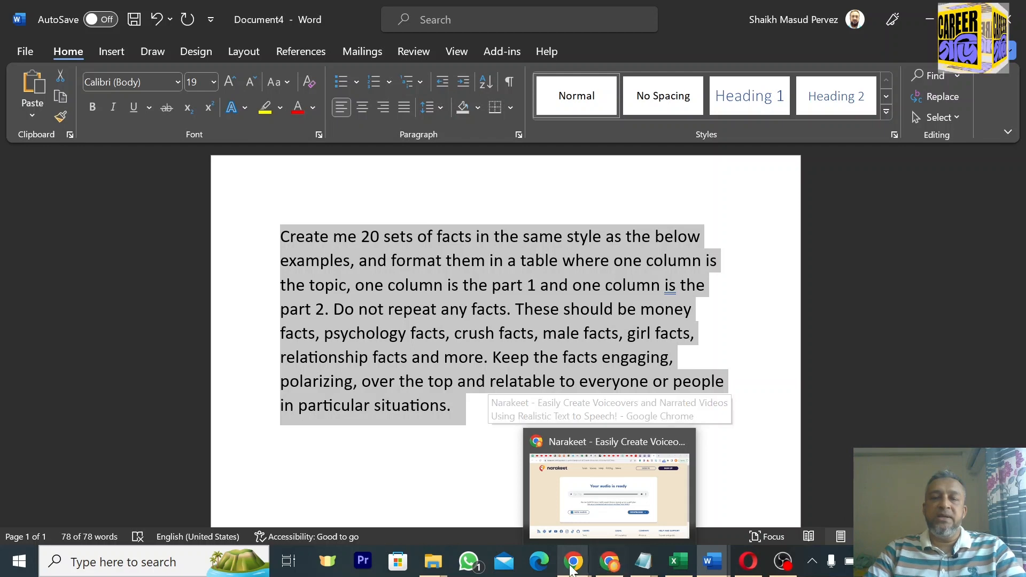
pyautogui.moveTo(573, 561)
pyautogui.click(640, 519)
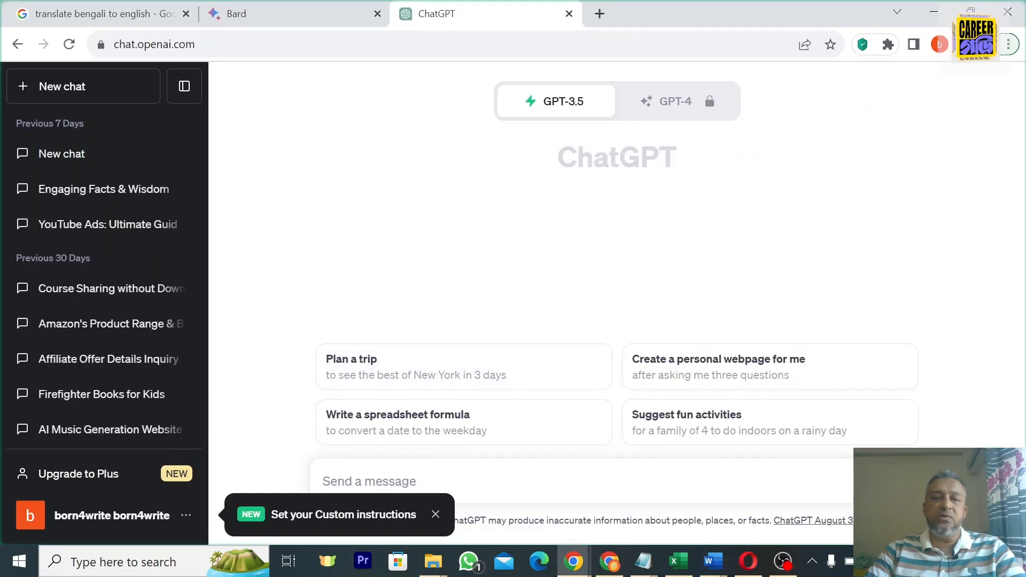
pyautogui.click(435, 515)
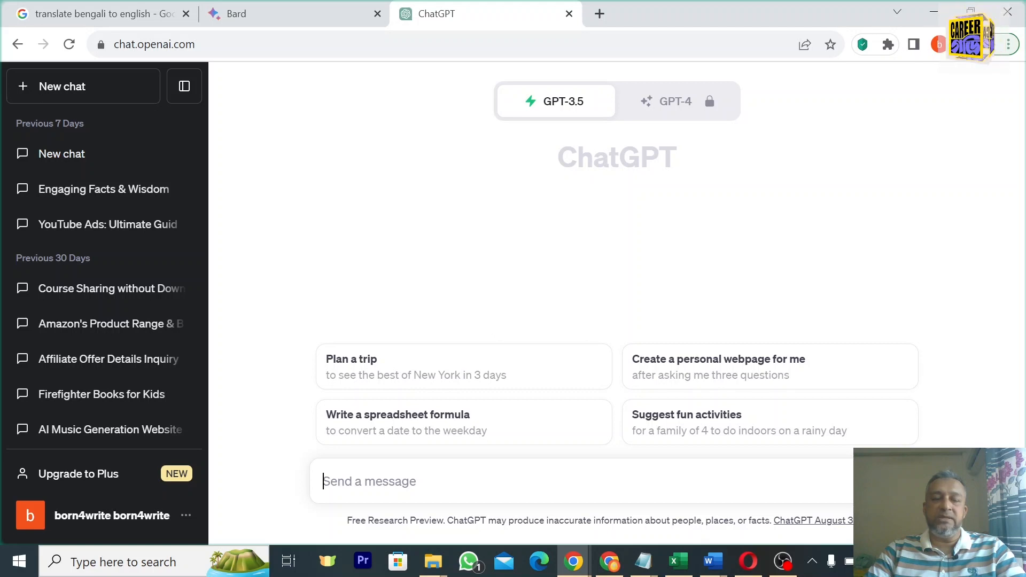
pyautogui.hotkey('ctrl', 'v')
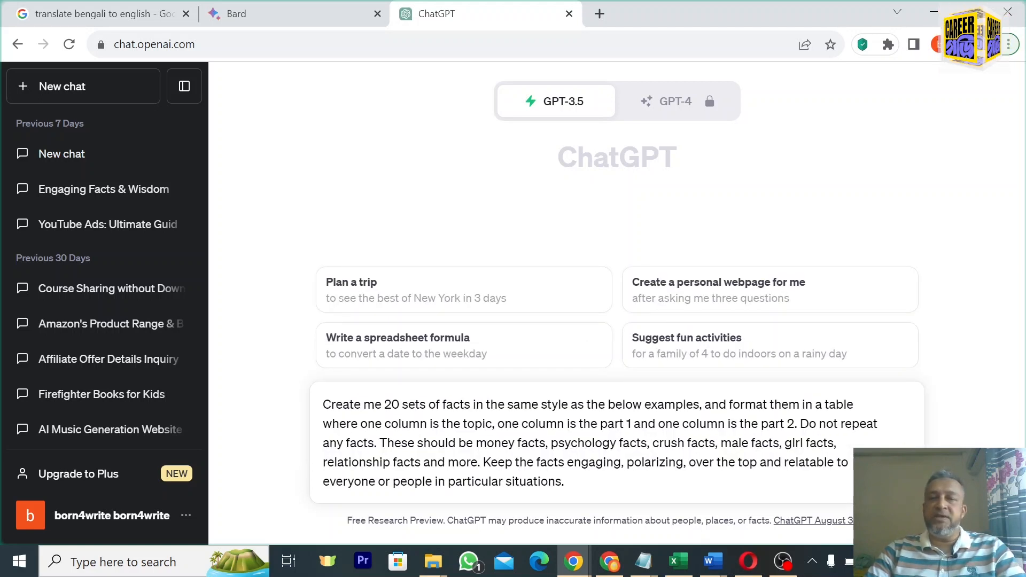
pyautogui.press('Return')
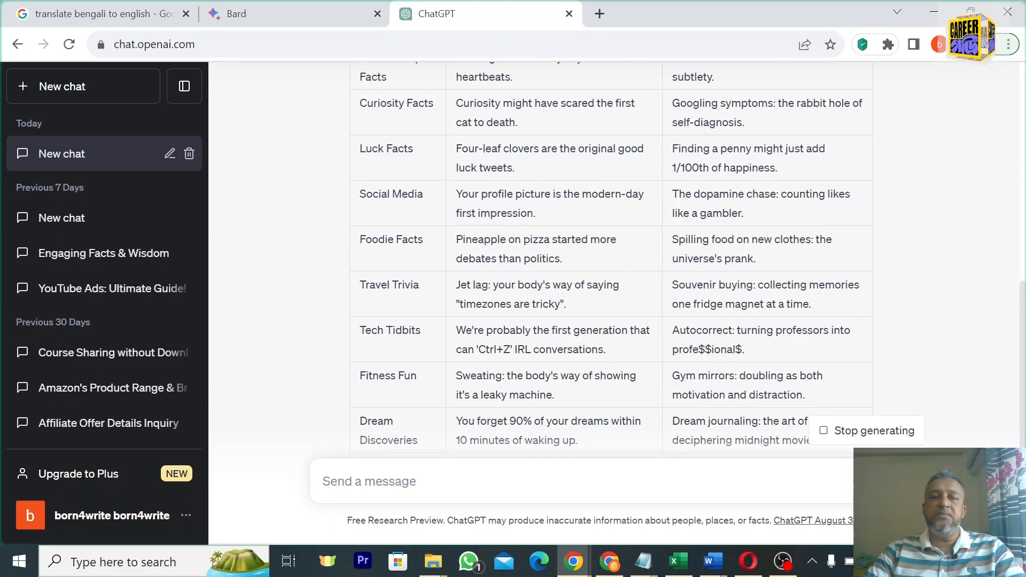
# Examine the start of the generated facts table, comparing the Part 1 and Part 2 text of the Money row.
pyautogui.scroll(7, 696, 276)
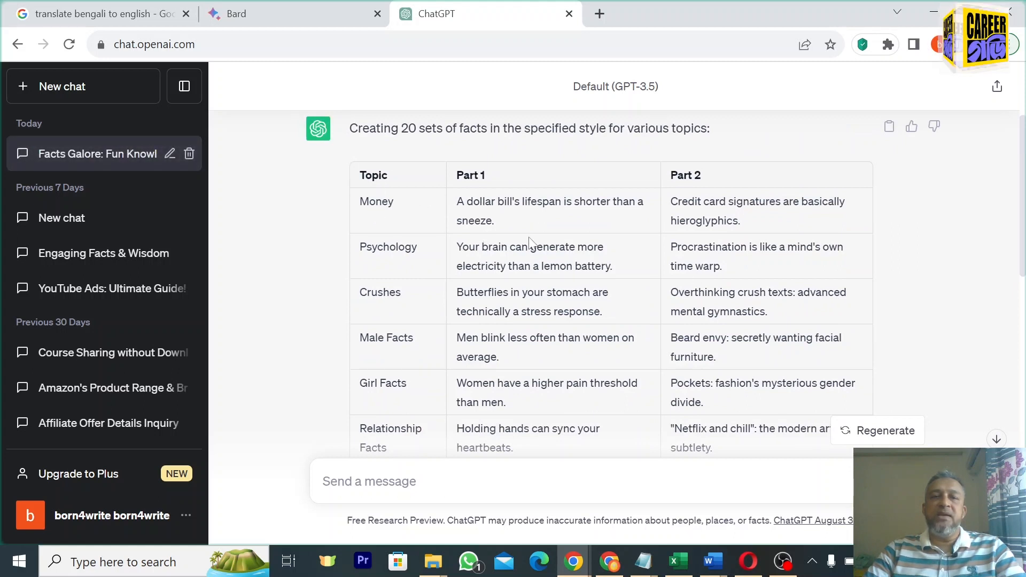
pyautogui.moveTo(496, 222); pyautogui.dragTo(466, 201)
pyautogui.click(588, 221)
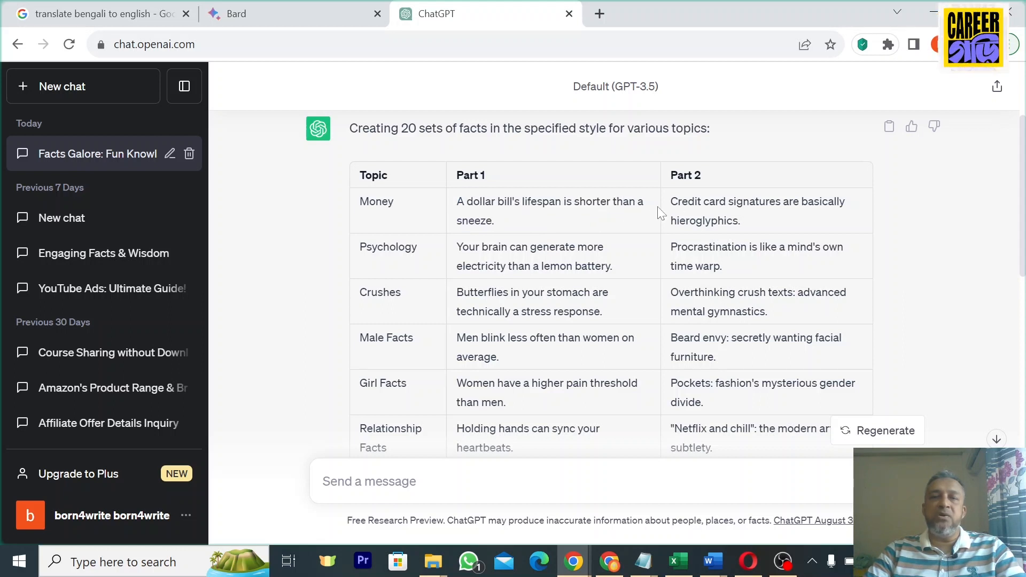
pyautogui.moveTo(496, 222); pyautogui.dragTo(454, 203)
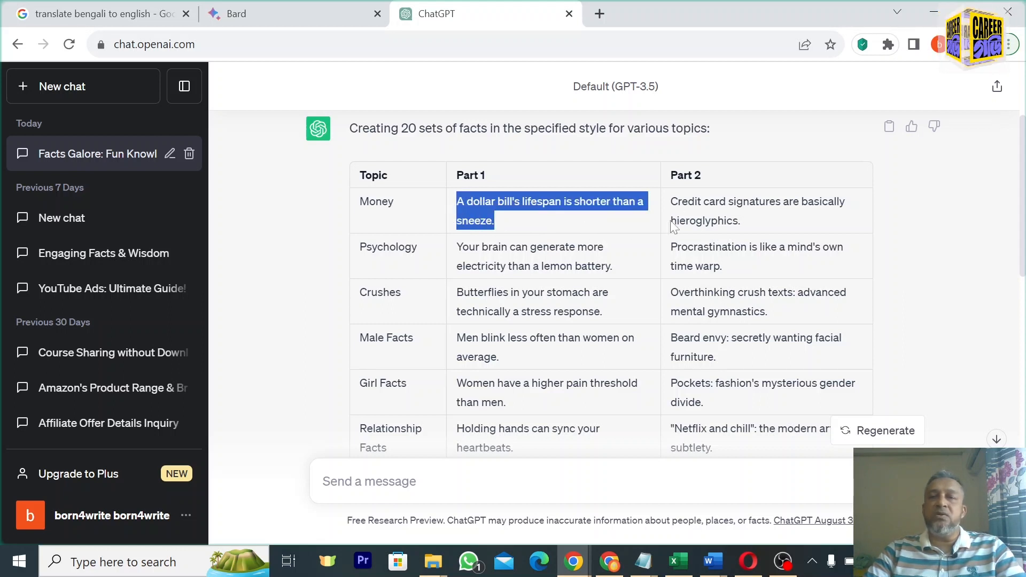
pyautogui.click(748, 228)
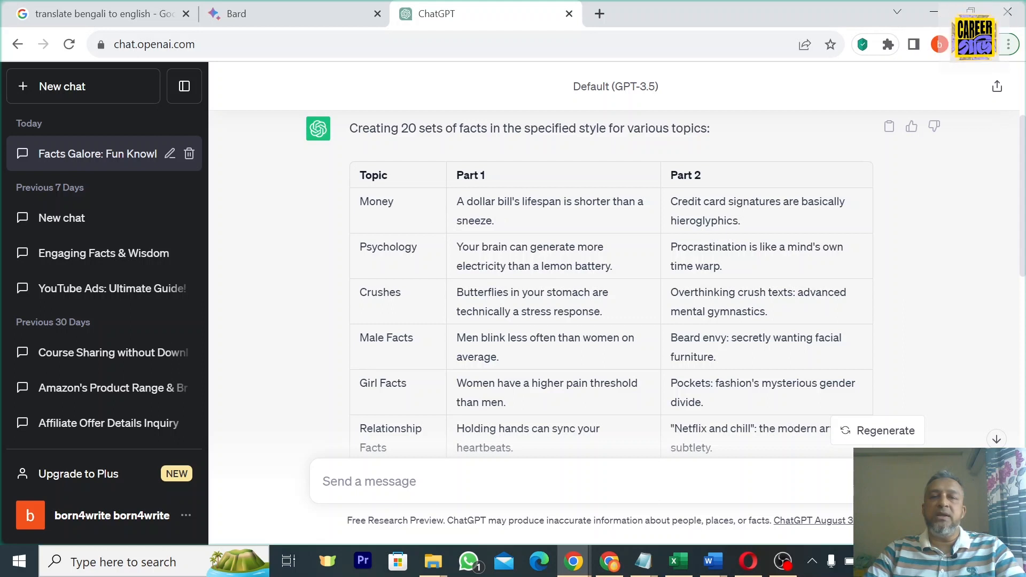
pyautogui.moveTo(491, 203); pyautogui.dragTo(789, 205)
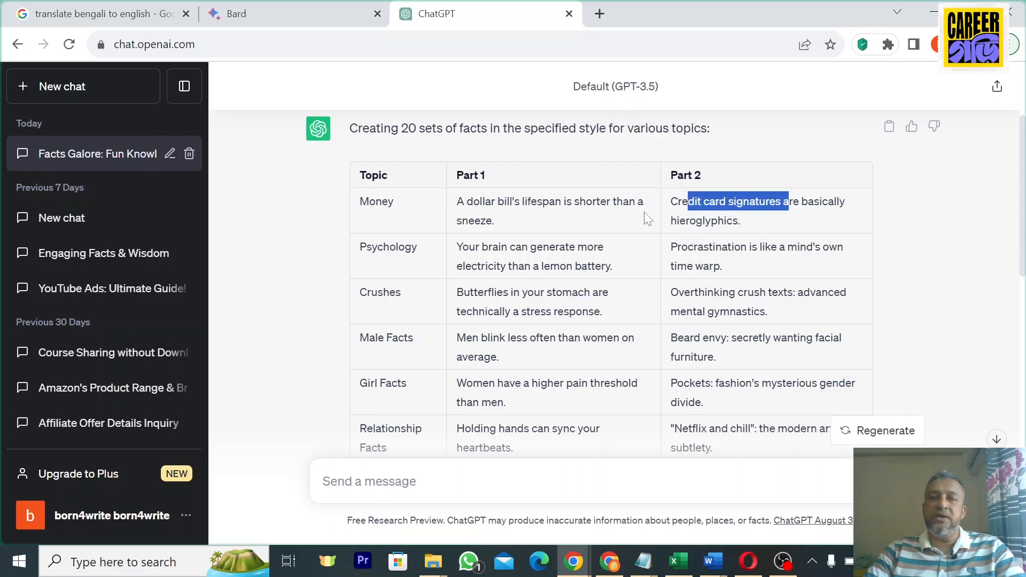
pyautogui.click(643, 212)
pyautogui.moveTo(401, 128); pyautogui.dragTo(416, 129)
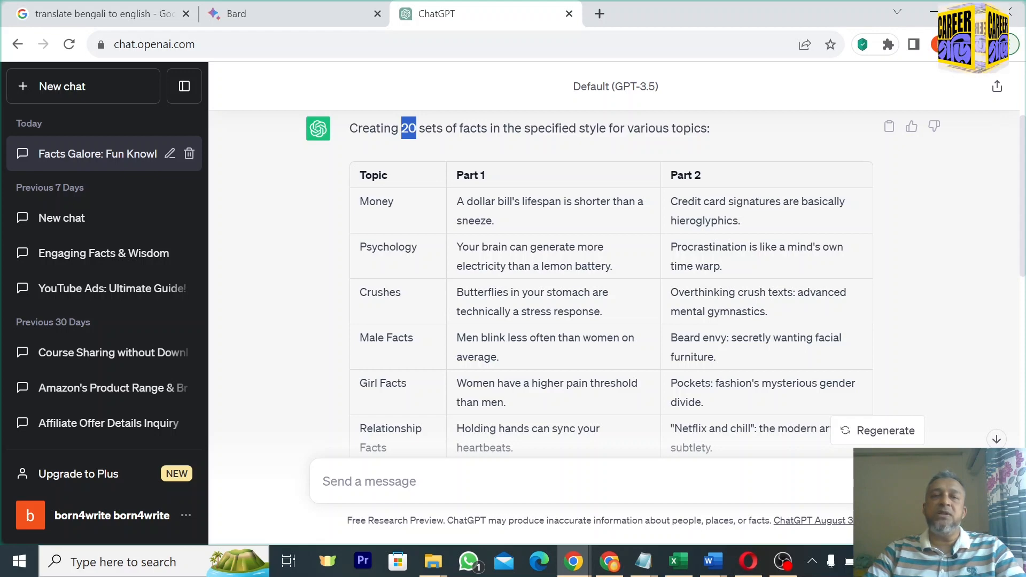
pyautogui.click(418, 144)
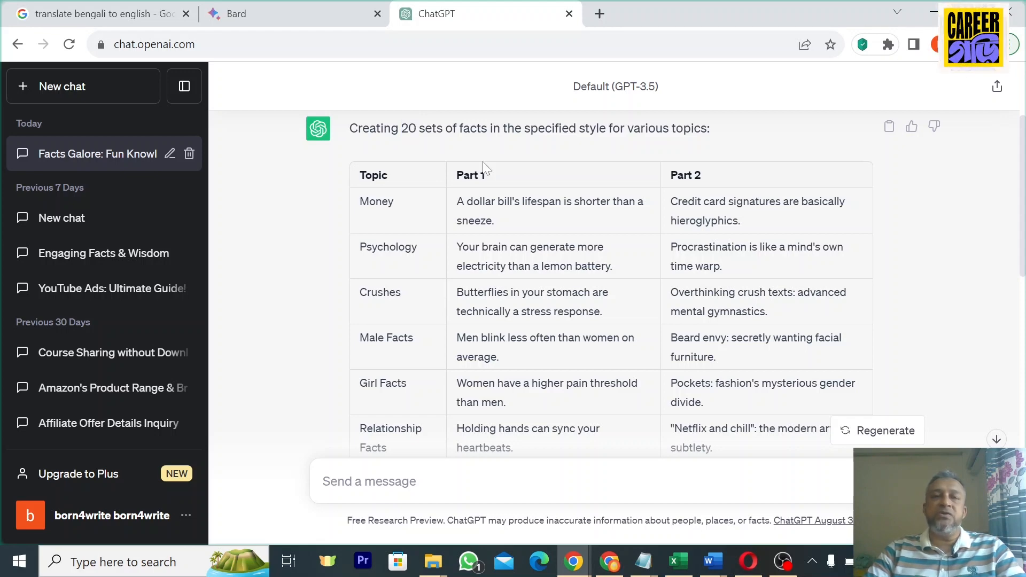
# Look through all rows of the generated facts table and check them against the submitted prompt.
pyautogui.scroll(-8, 734, 377)
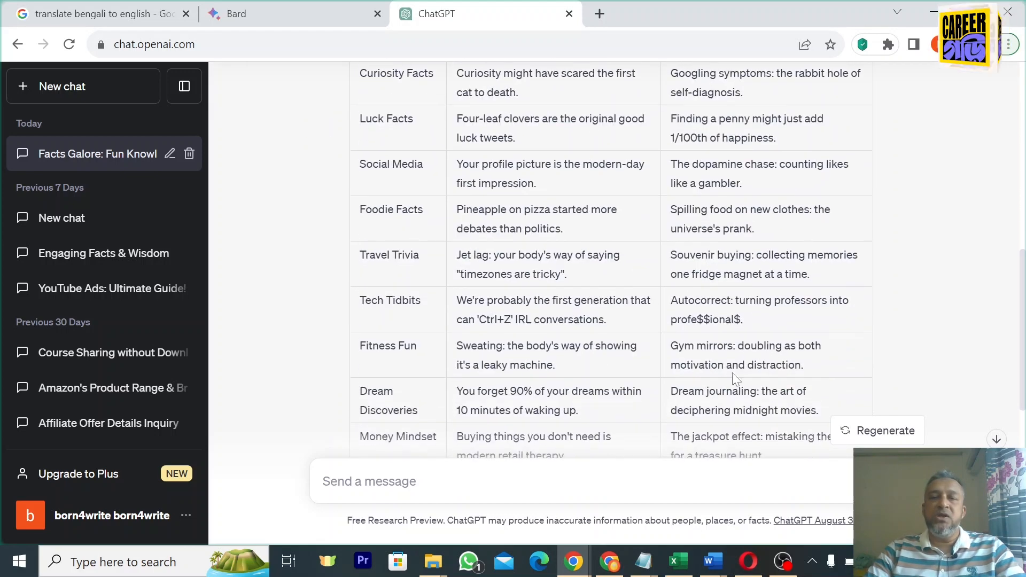
pyautogui.scroll(-5, 733, 377)
pyautogui.scroll(-3, 692, 374)
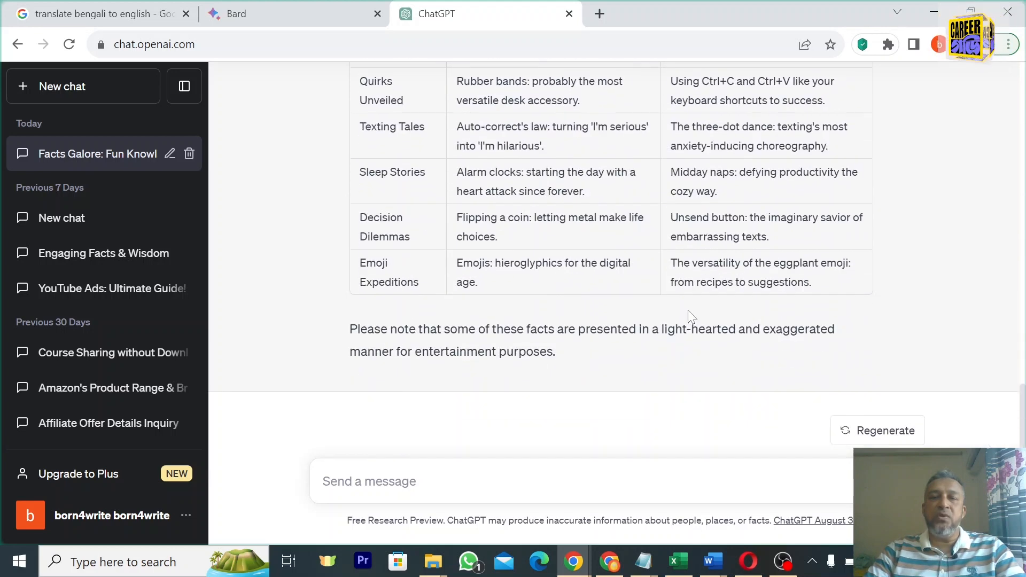
pyautogui.scroll(7, 559, 281)
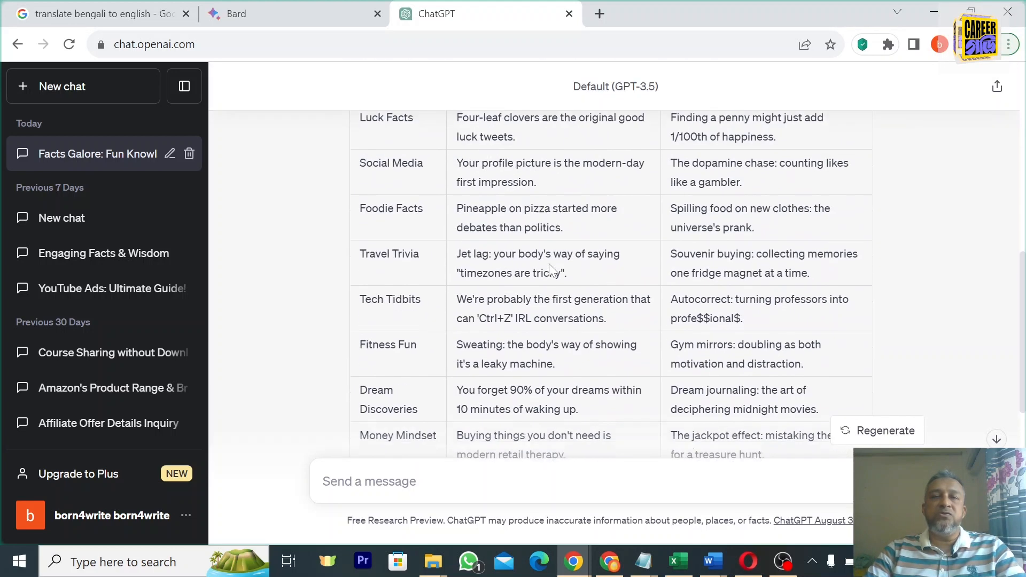
pyautogui.scroll(10, 614, 284)
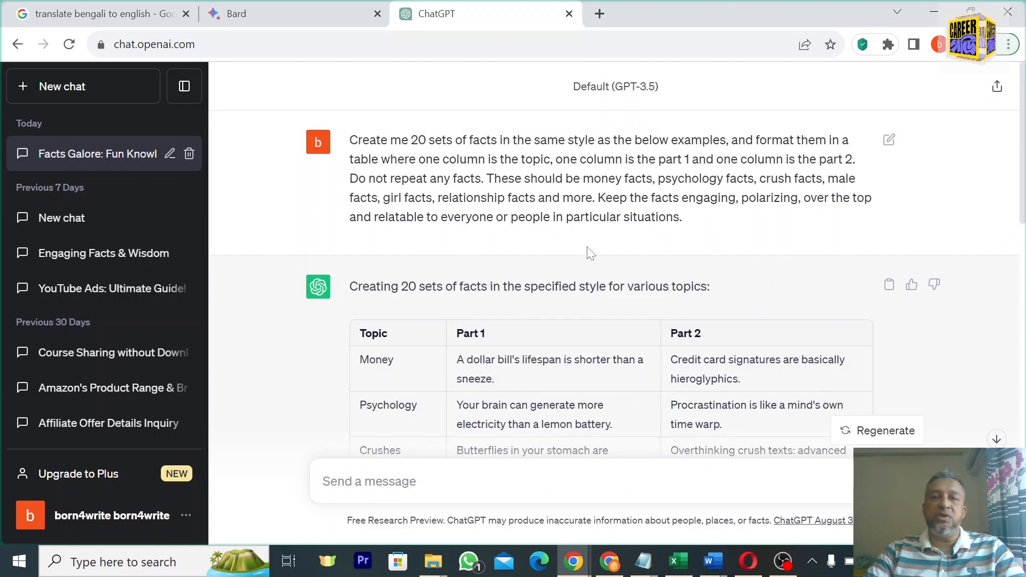
pyautogui.scroll(-5, 541, 332)
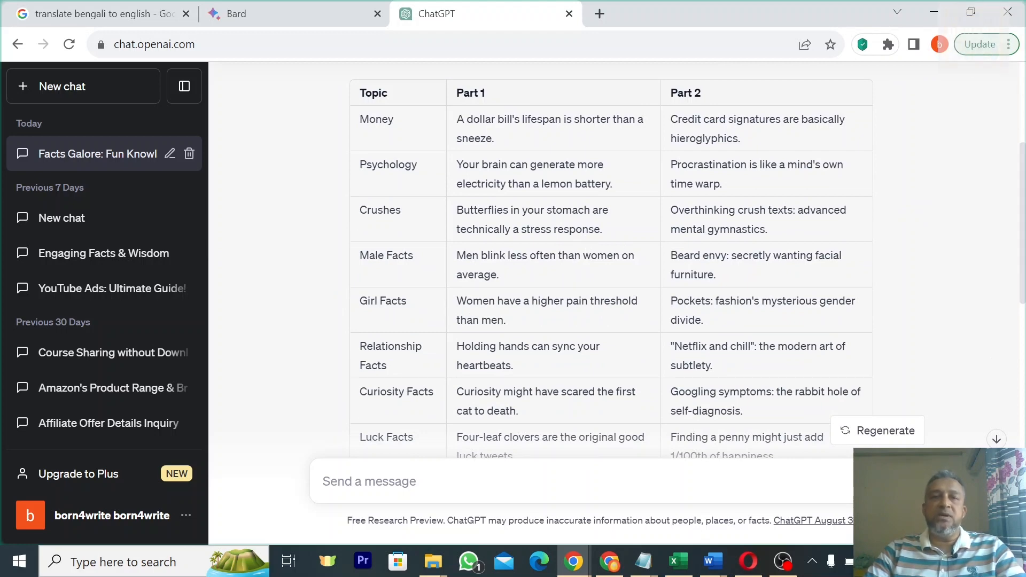
# Open canva.com in a new browser tab.
pyautogui.hotkey('ctrl', 't')
pyautogui.write('canva.com')
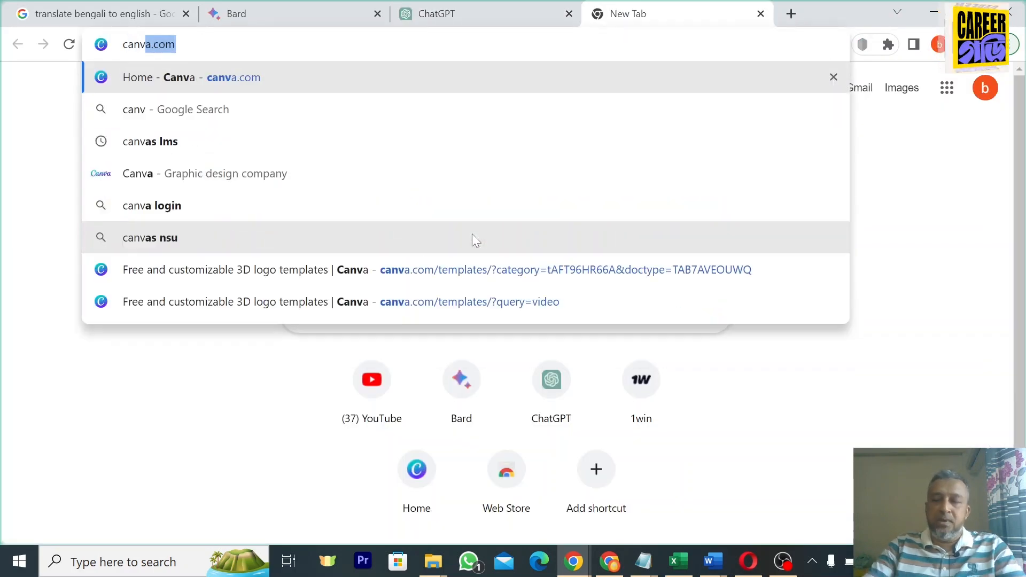
pyautogui.press('Return')
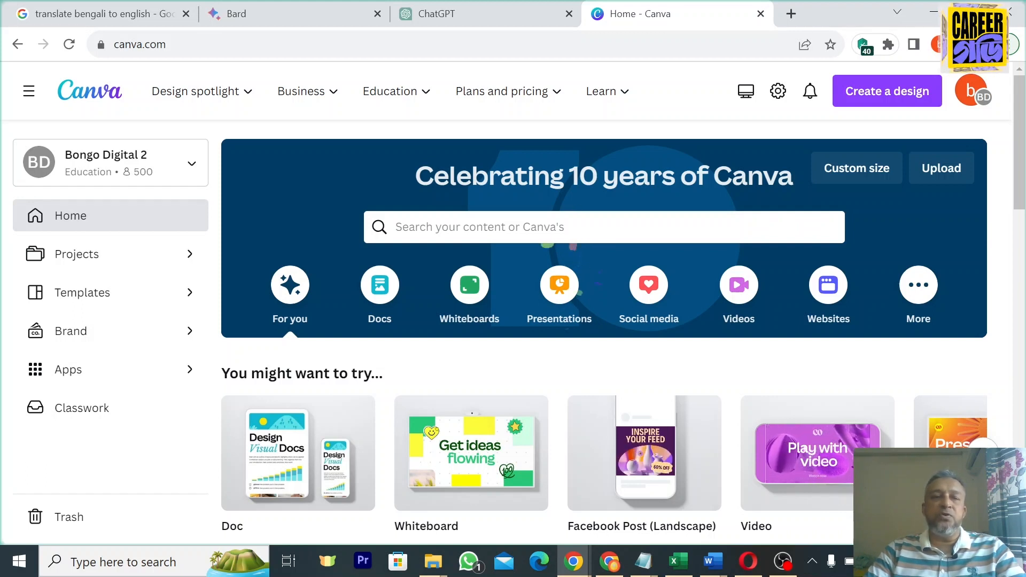
# Search the Canva templates for "youtube shorts", dismissing the secure keyboard notice.
pyautogui.click(396, 226)
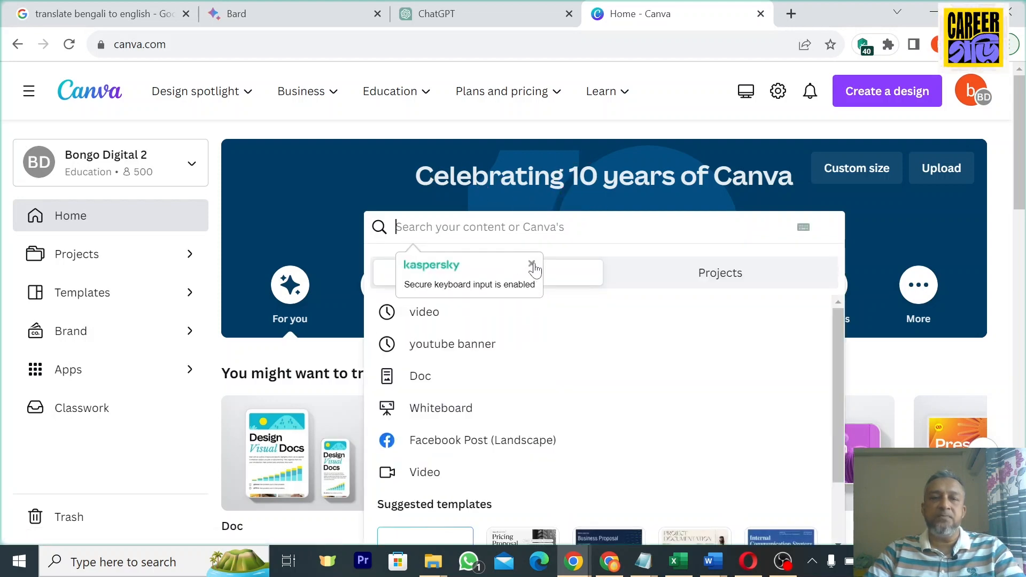
pyautogui.click(532, 264)
pyautogui.write('youtu')
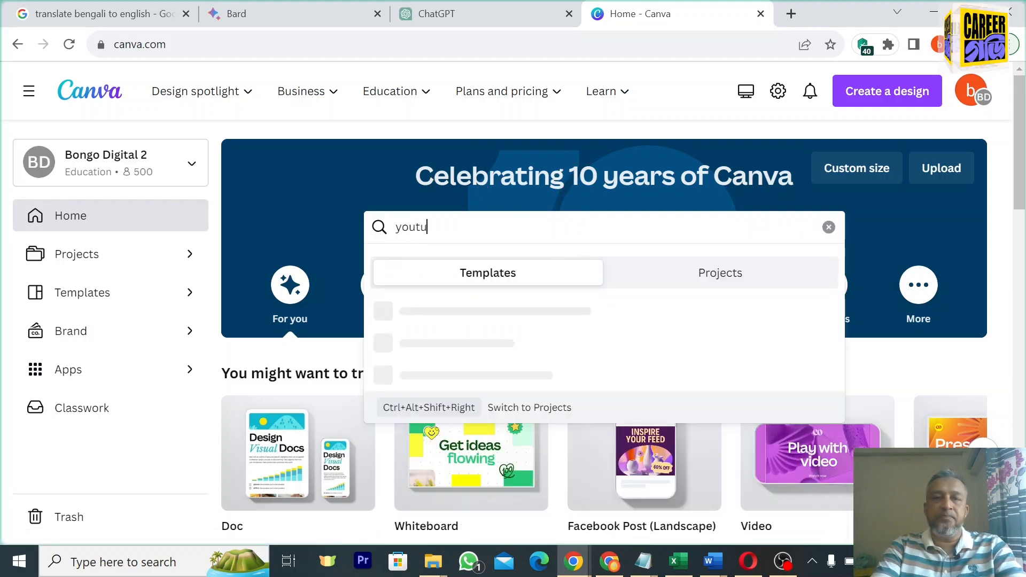
pyautogui.write('be shorts')
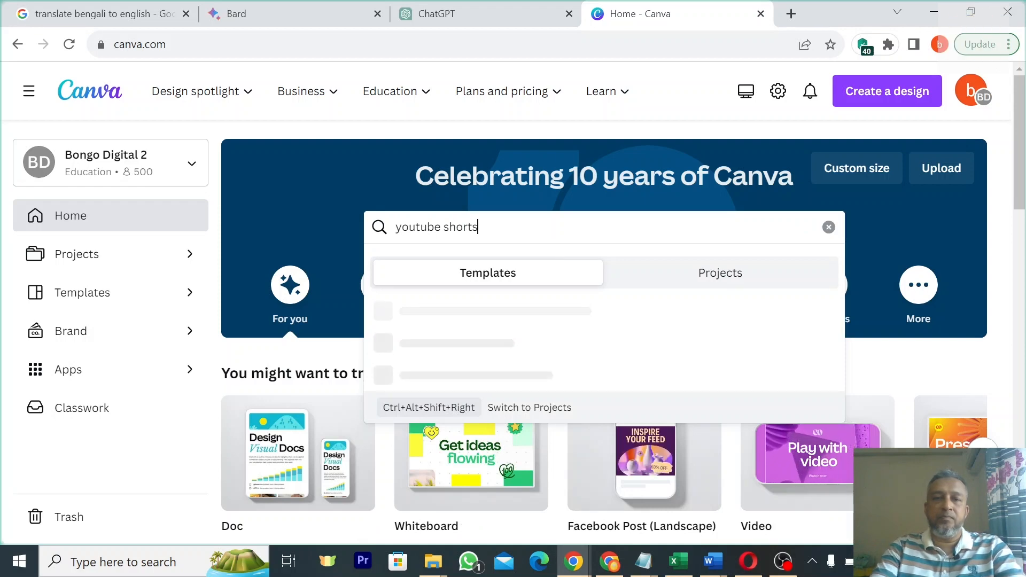
pyautogui.press('Return')
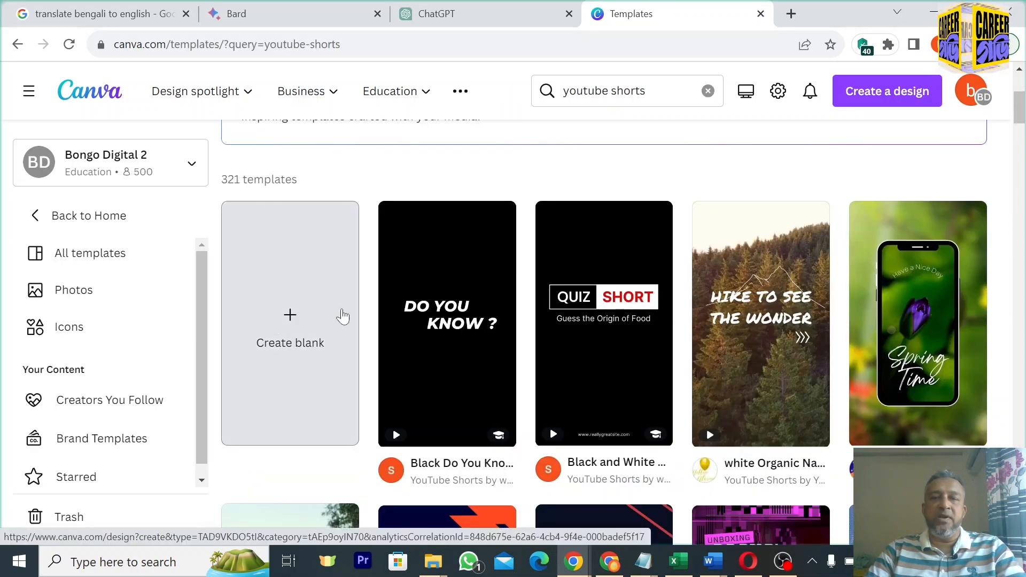
# Create a blank design from the YouTube Shorts template results.
pyautogui.scroll(-4, 711, 347)
pyautogui.scroll(4, 775, 400)
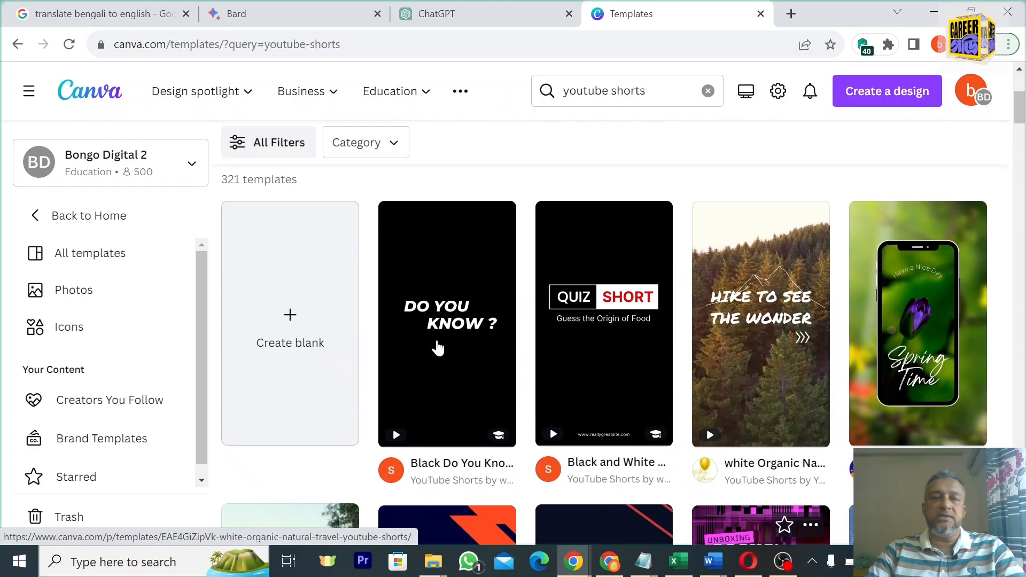
pyautogui.click(289, 322)
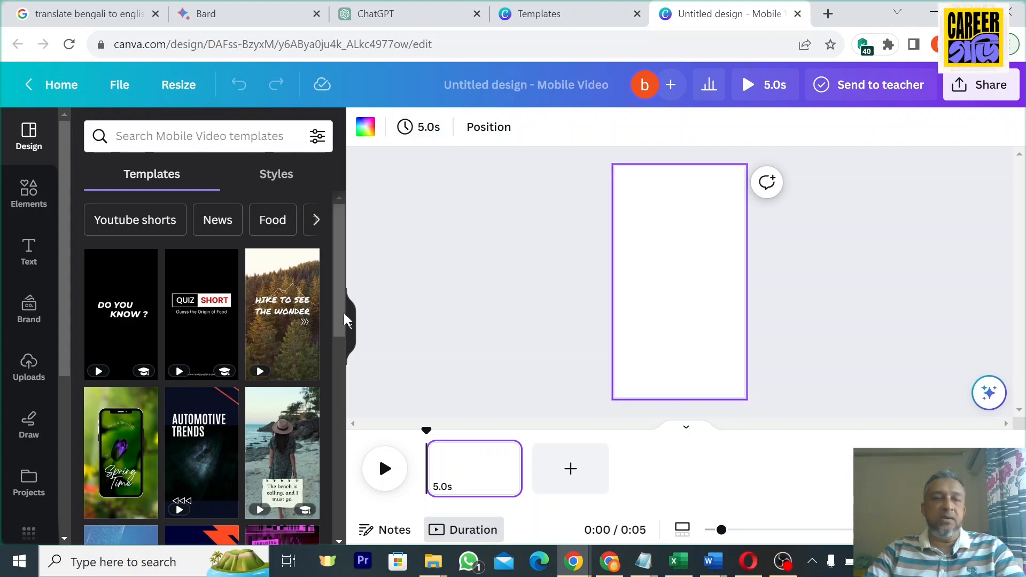
# Open the Videos collection from the Canva apps.
pyautogui.scroll(-3, 231, 355)
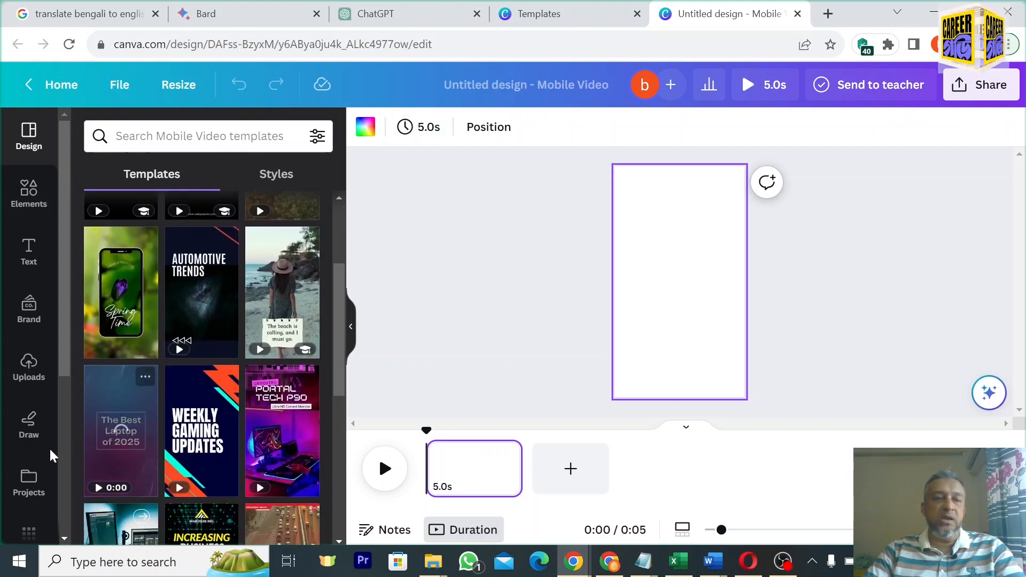
pyautogui.scroll(-3, 38, 449)
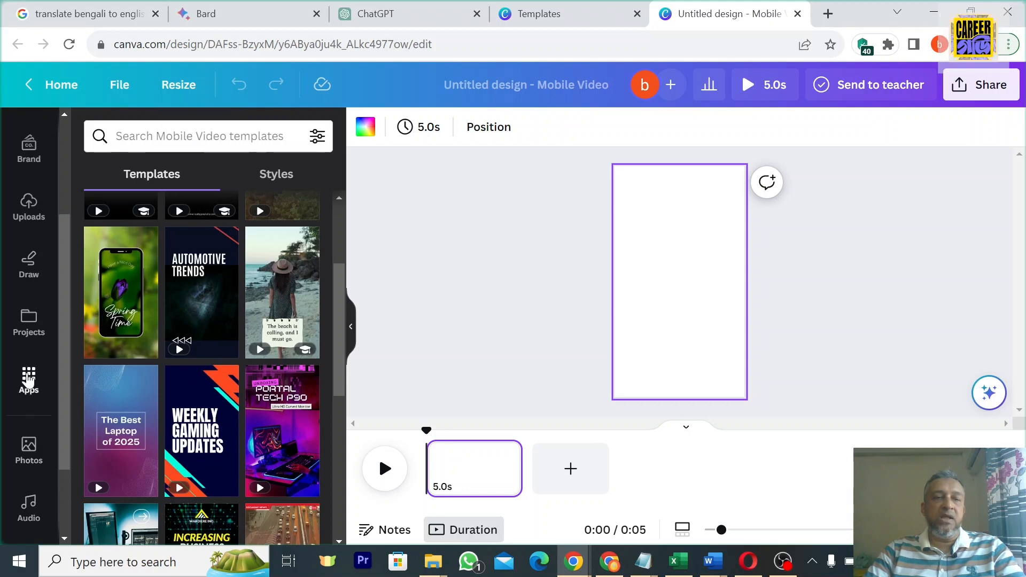
pyautogui.click(29, 380)
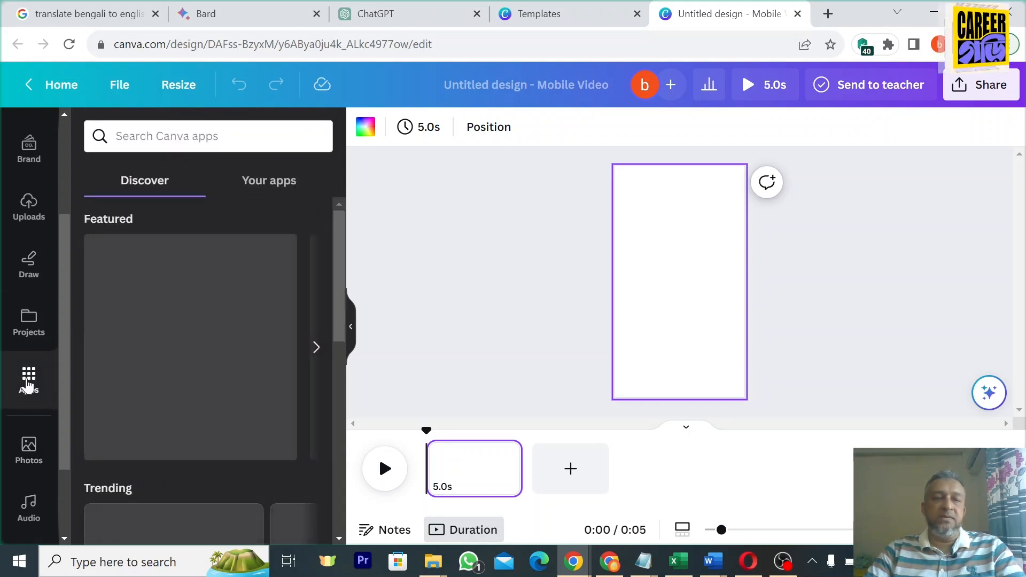
pyautogui.scroll(-5, 242, 376)
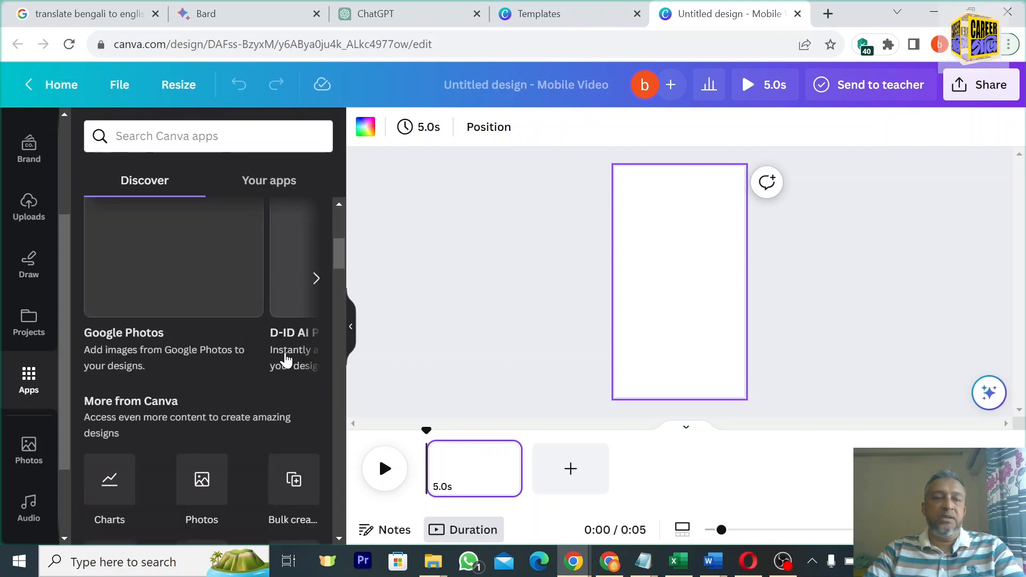
pyautogui.scroll(-4, 289, 357)
pyautogui.scroll(-2, 121, 379)
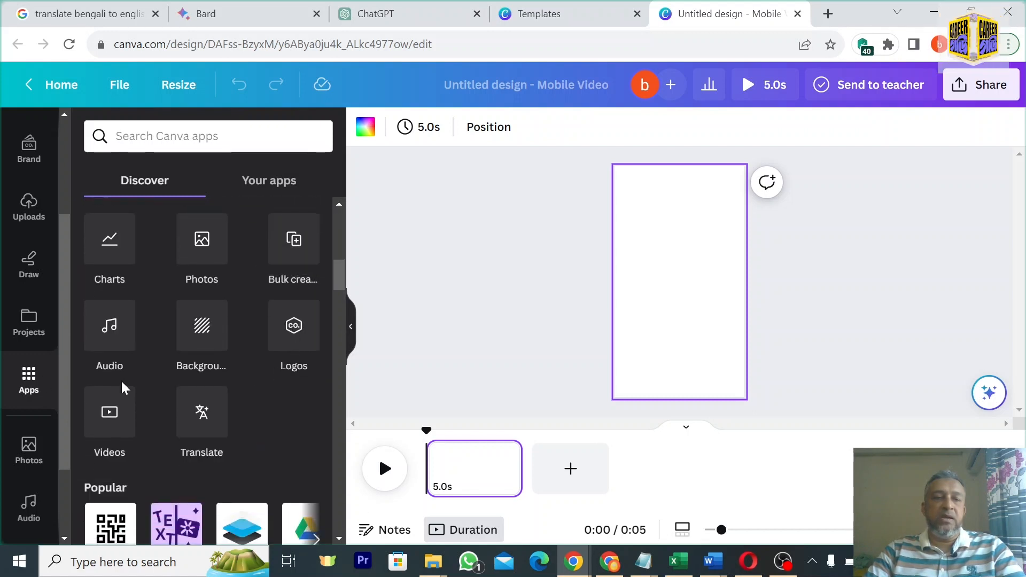
pyautogui.click(106, 420)
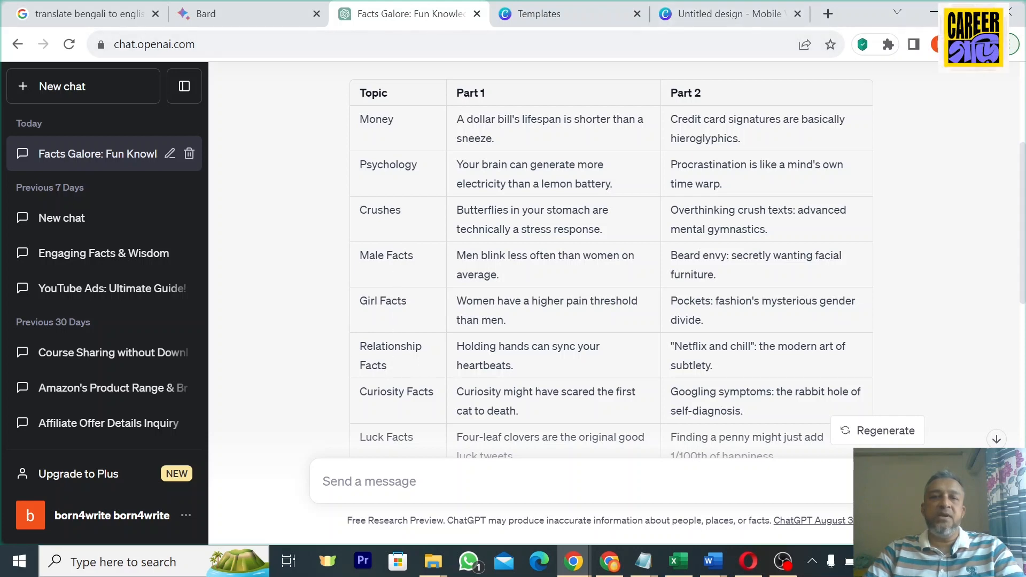
# Switch back from ChatGPT to the Canva design and search the videos for "money".
pyautogui.click(753, 16)
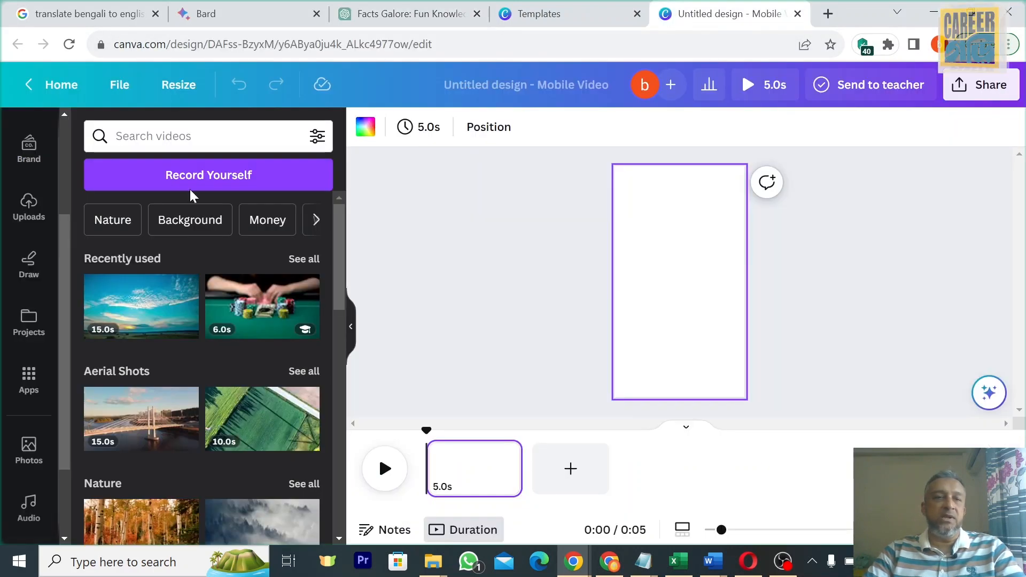
pyautogui.click(197, 137)
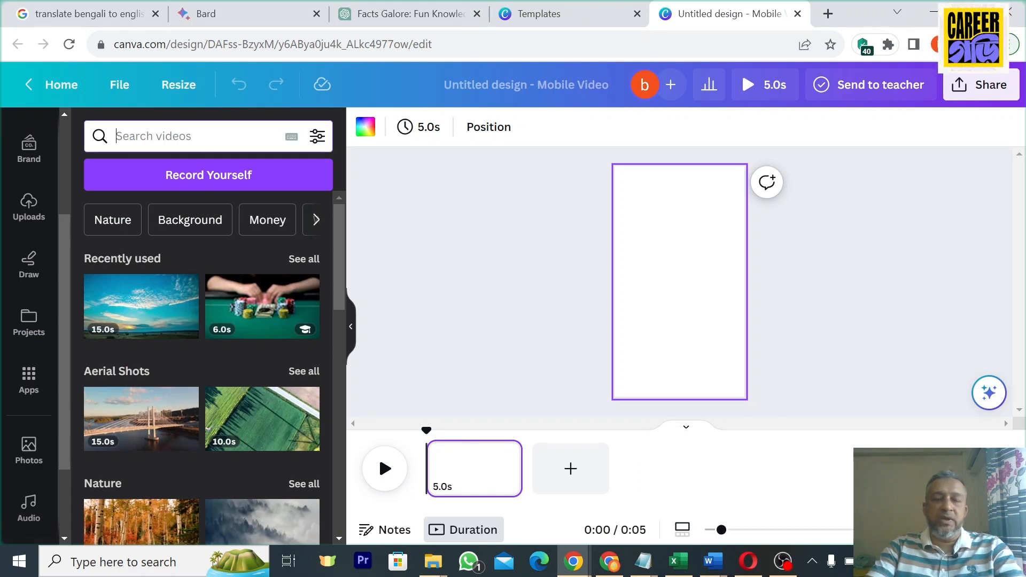
pyautogui.write('money')
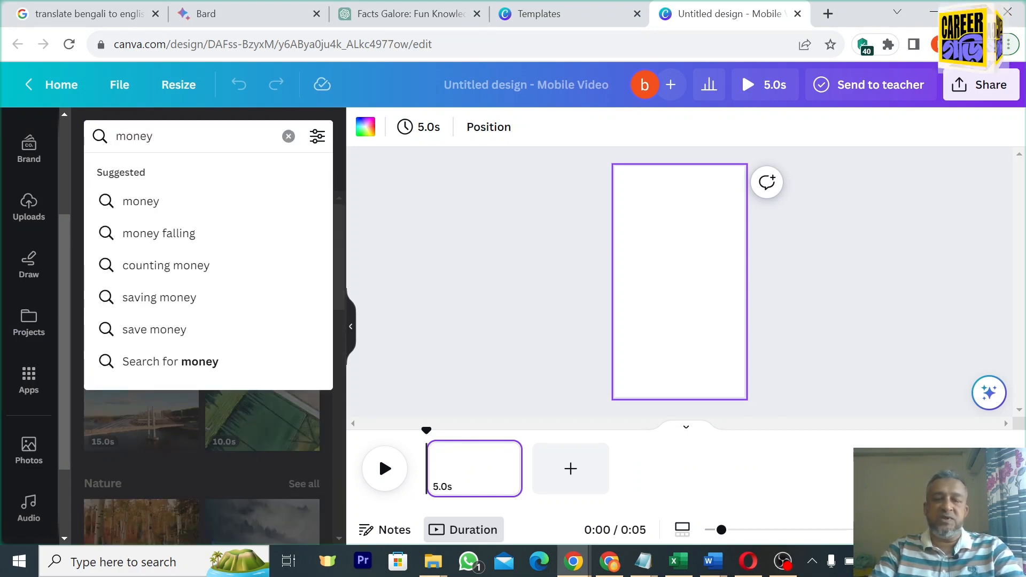
pyautogui.press('Return')
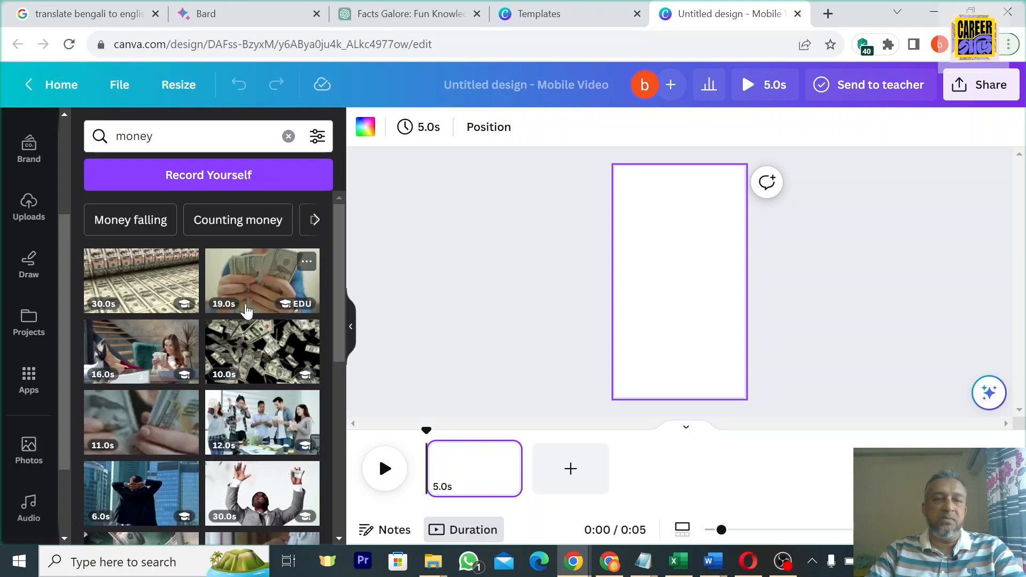
# Browse the money videos and place the 6-second clip of a coin-filled jar on the blank page.
pyautogui.scroll(-5, 235, 275)
pyautogui.scroll(-5, 235, 276)
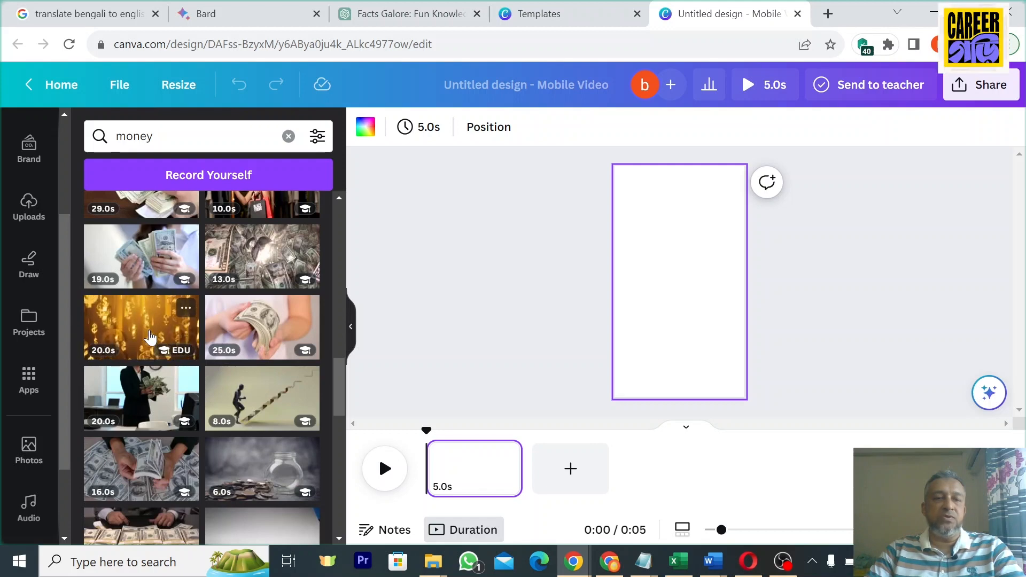
pyautogui.scroll(-3, 264, 407)
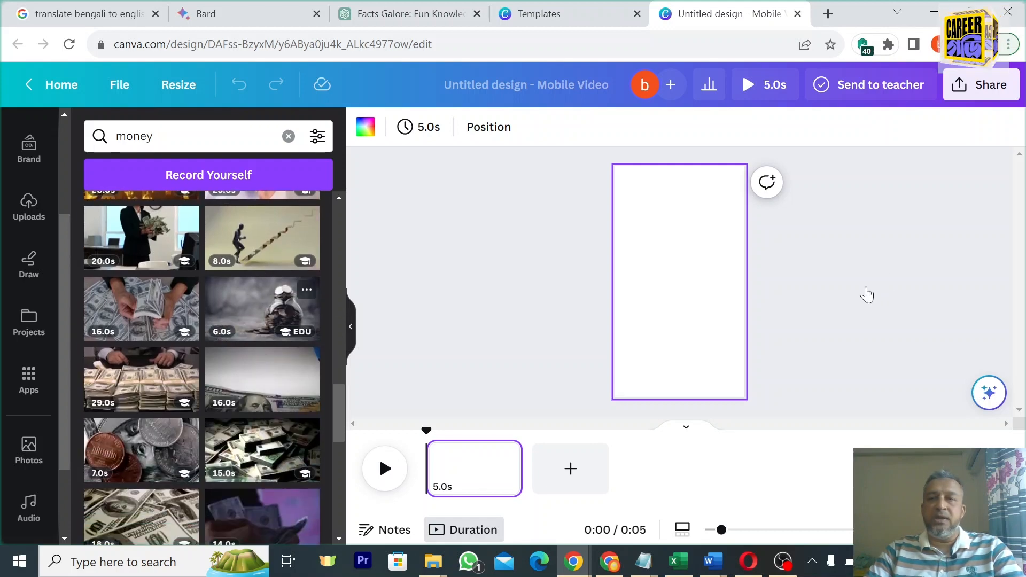
pyautogui.moveTo(680, 253); pyautogui.dragTo(694, 167)
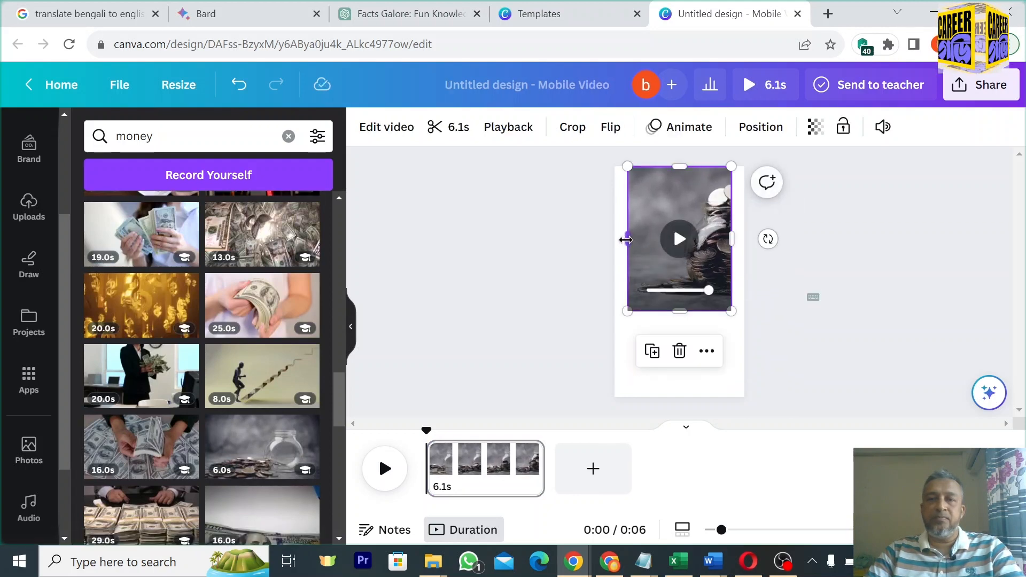
# Stretch the coin jar video on both sides and downward so it fills the whole page.
pyautogui.moveTo(626, 240); pyautogui.dragTo(615, 240)
pyautogui.moveTo(732, 239); pyautogui.dragTo(744, 241)
pyautogui.moveTo(679, 311); pyautogui.dragTo(681, 399)
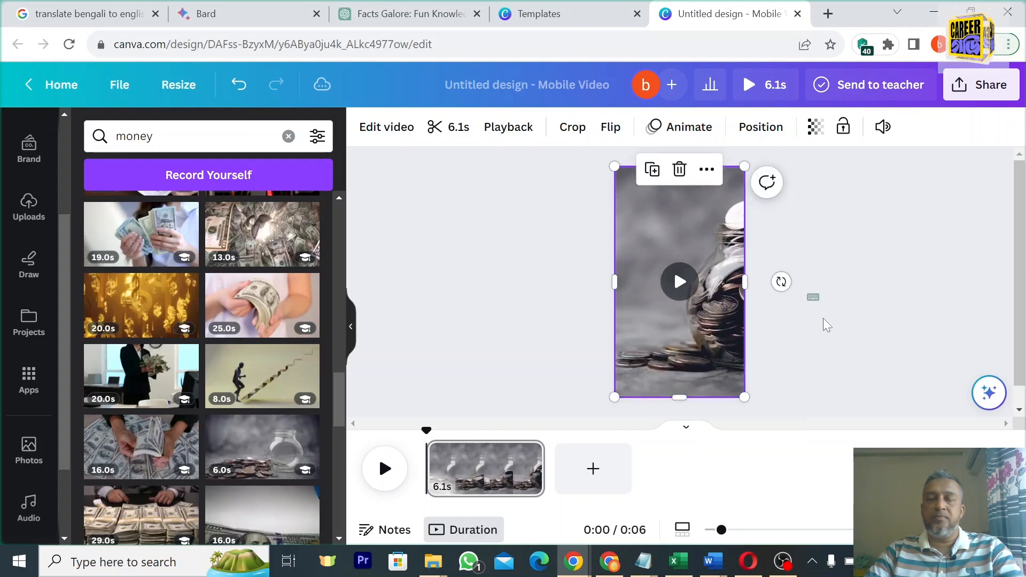
# Trim the coin jar video to a duration of 6 seconds.
pyautogui.click(456, 130)
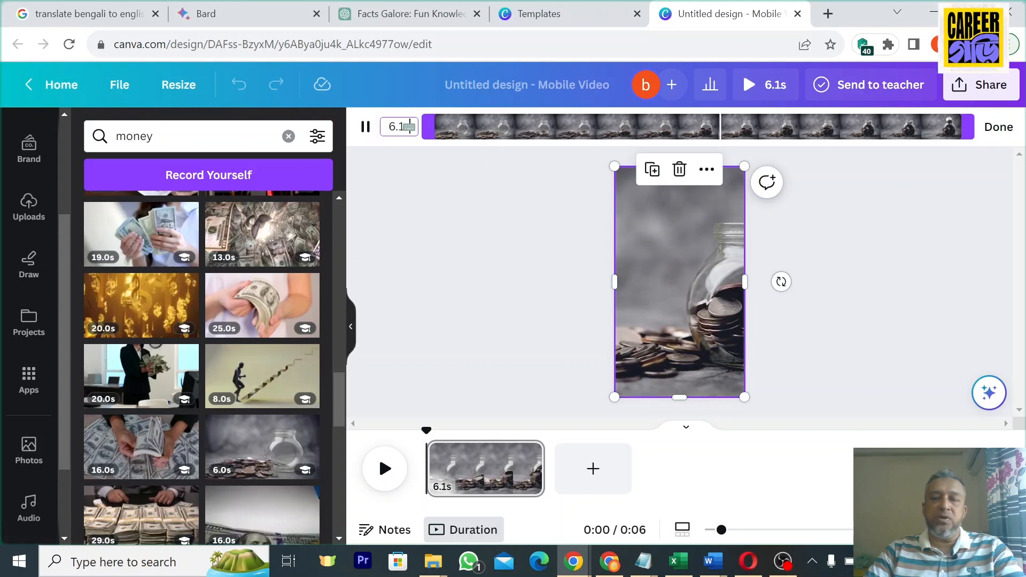
pyautogui.doubleClick(409, 127)
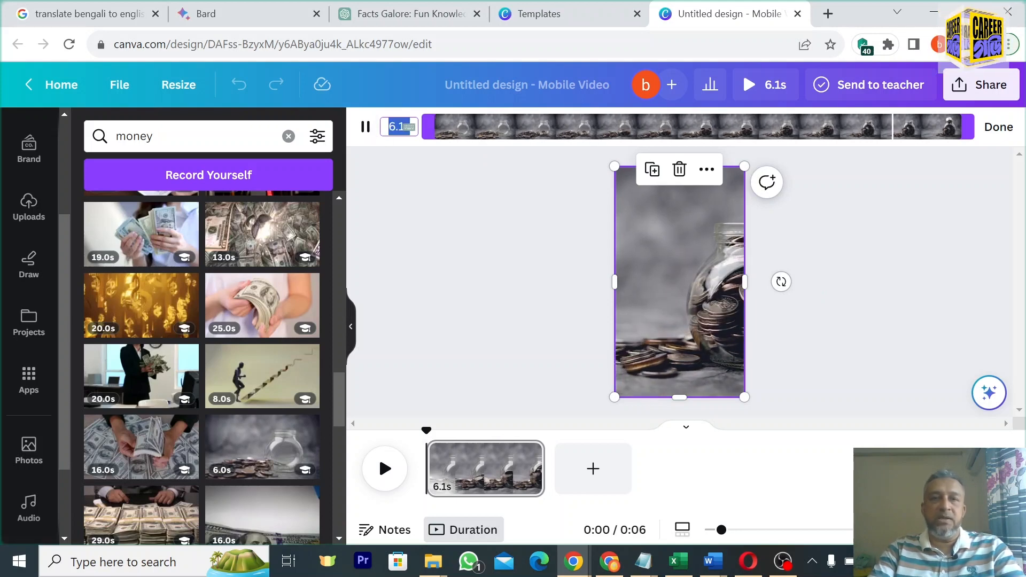
pyautogui.press('BackSpace')
pyautogui.write('6')
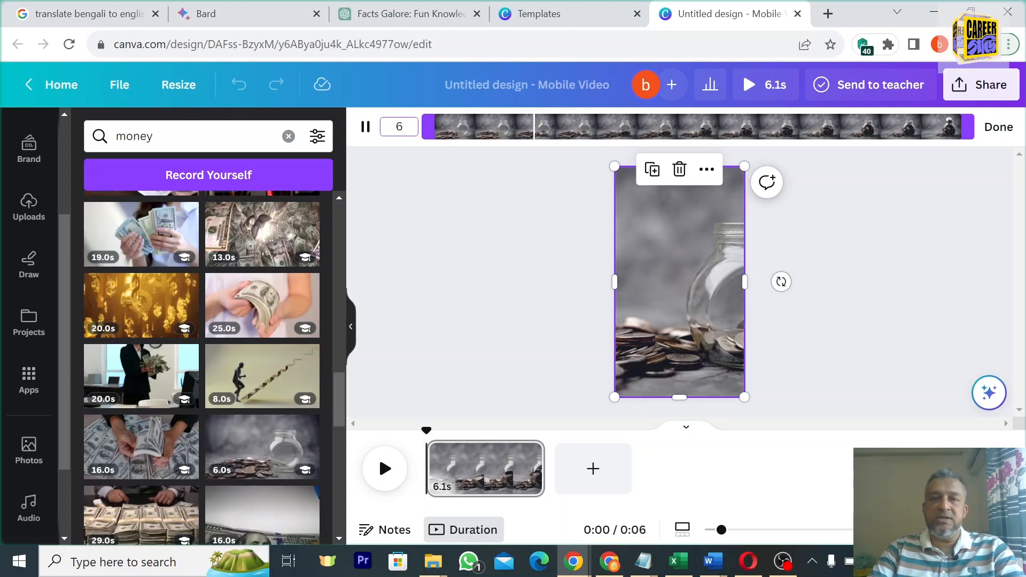
pyautogui.press('Return')
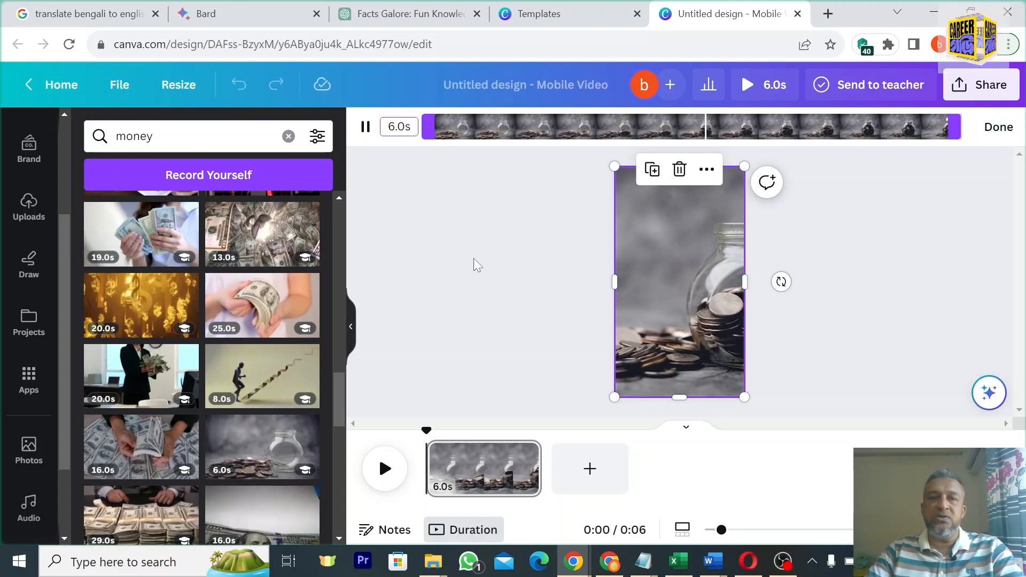
pyautogui.click(996, 134)
# Clear the video search, add a heading reading "TOPIC" and move it near the top of the page.
pyautogui.click(289, 137)
pyautogui.scroll(3, 30, 209)
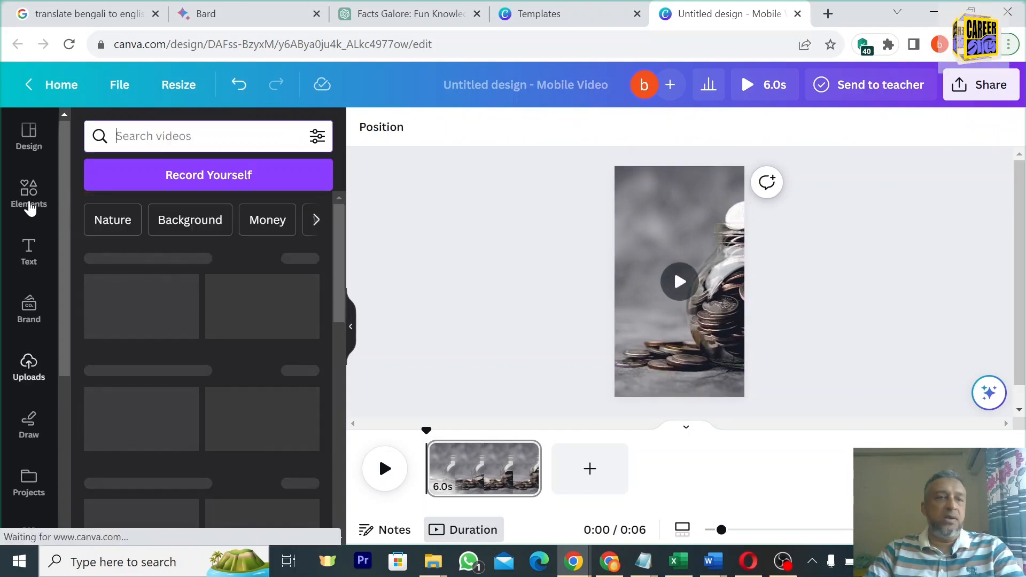
pyautogui.click(26, 251)
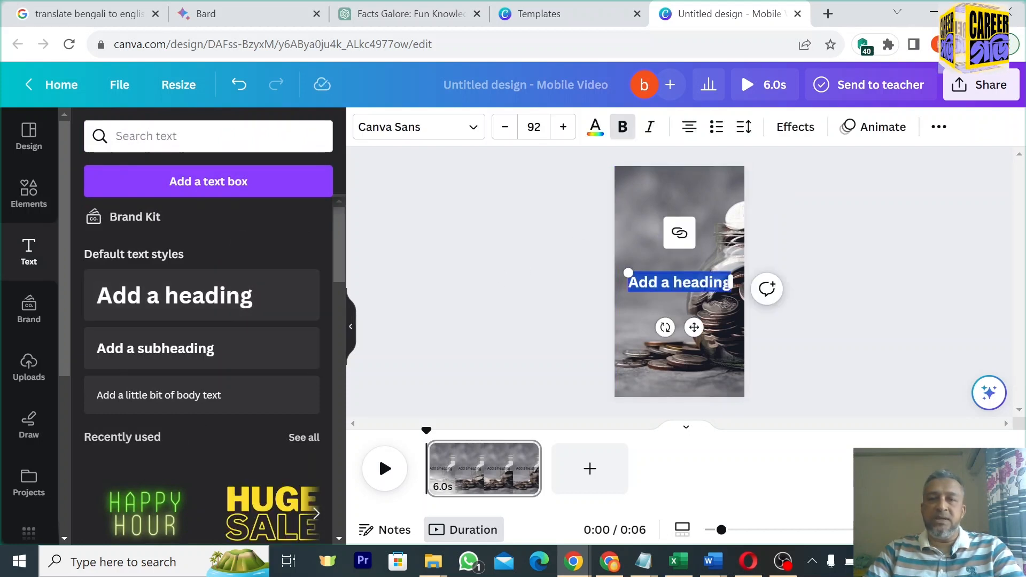
pyautogui.write('T')
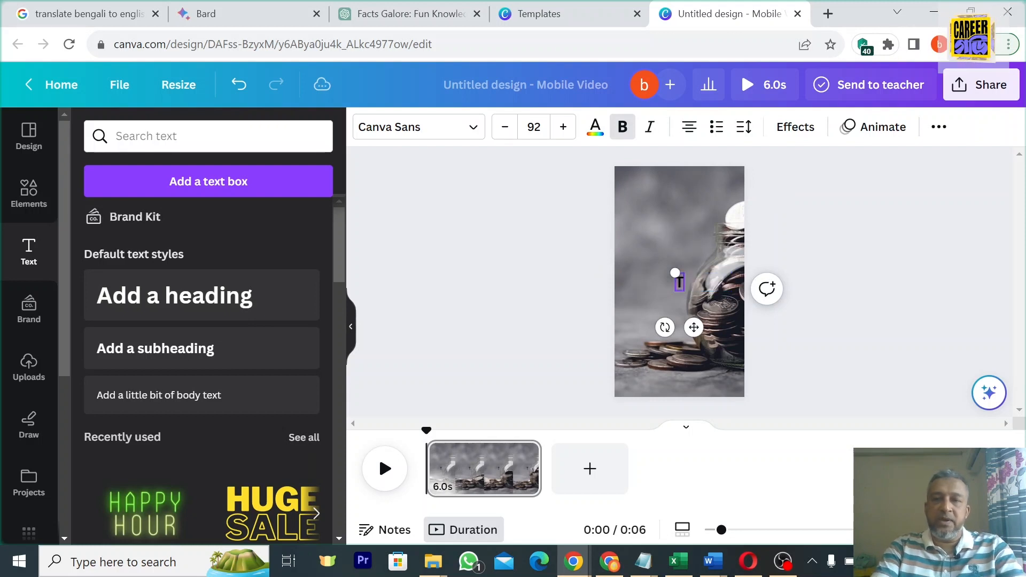
pyautogui.write('OPIC')
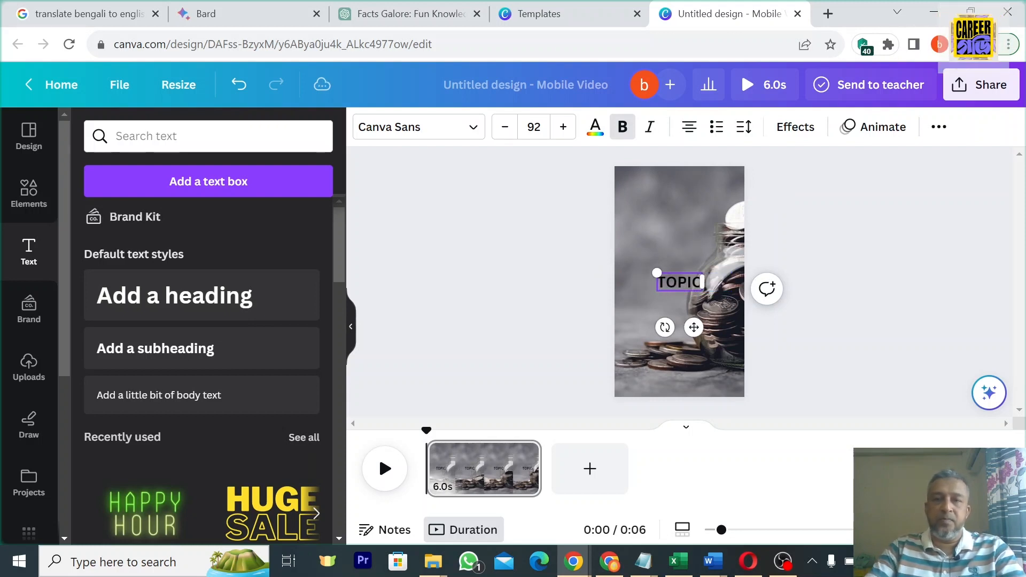
pyautogui.moveTo(682, 271); pyautogui.dragTo(681, 184)
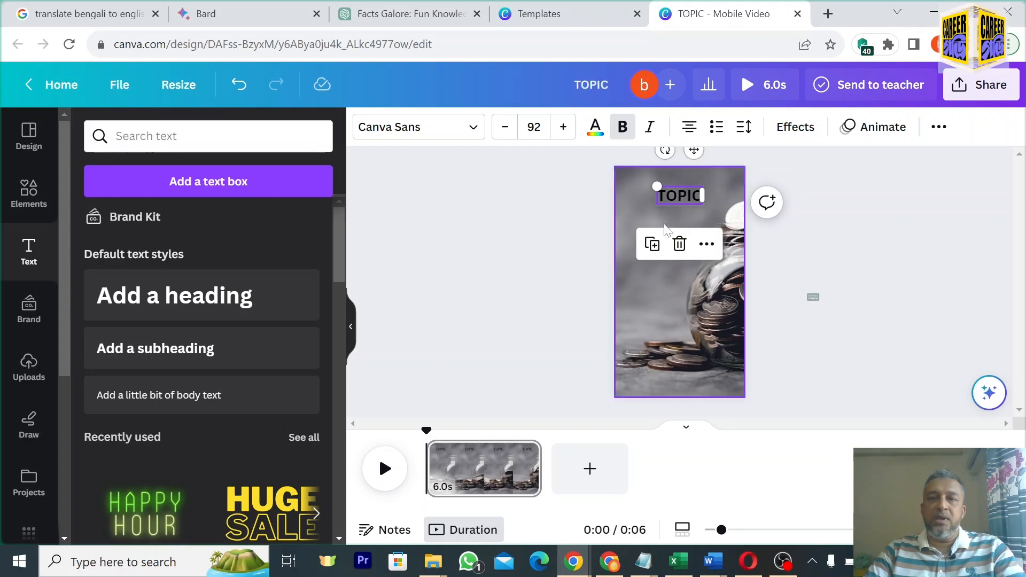
# Duplicate the TOPIC heading twice and stack the two copies below the original, evenly spaced.
pyautogui.click(652, 246)
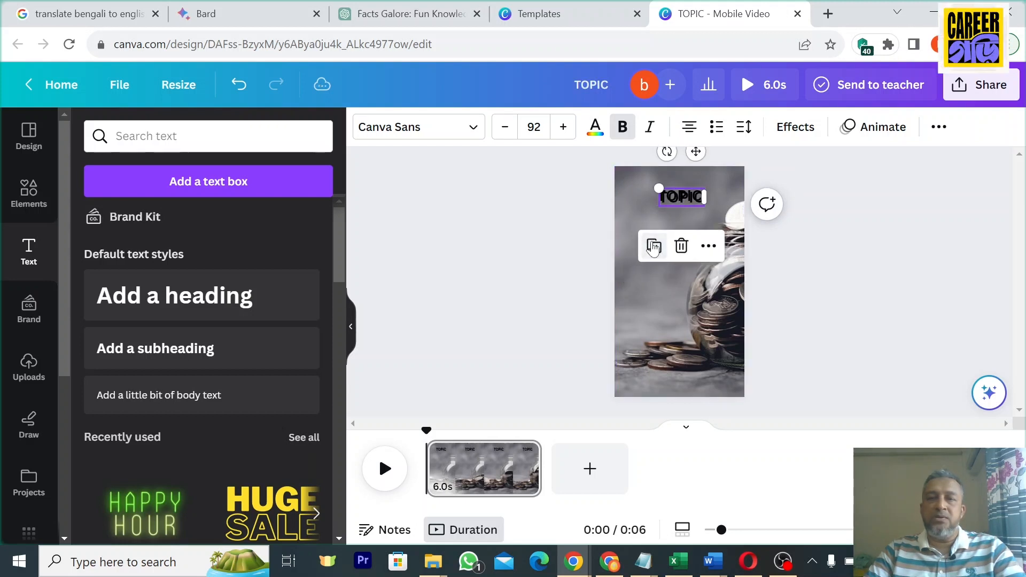
pyautogui.click(654, 248)
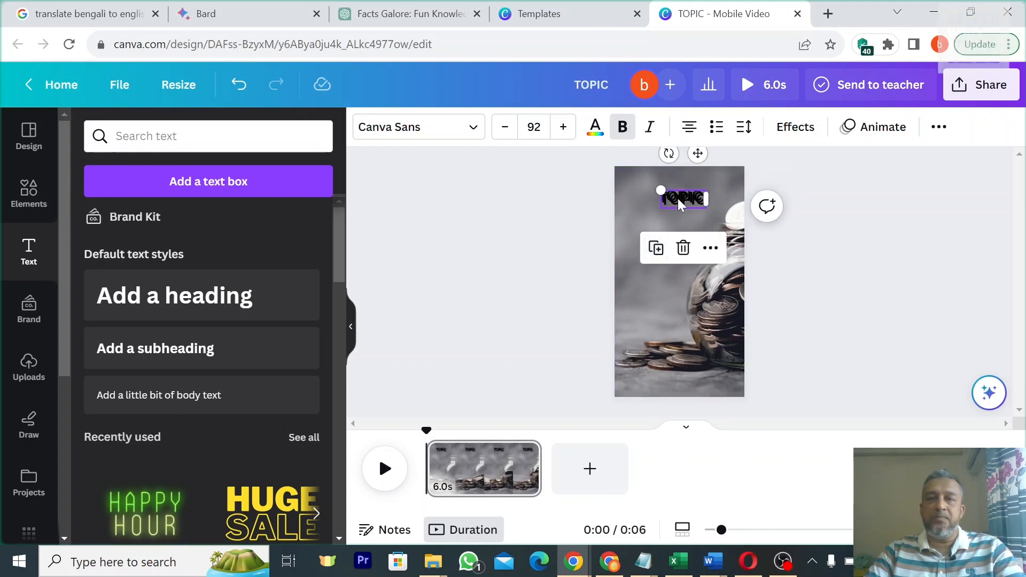
pyautogui.moveTo(677, 201); pyautogui.dragTo(681, 261)
pyautogui.click(697, 196)
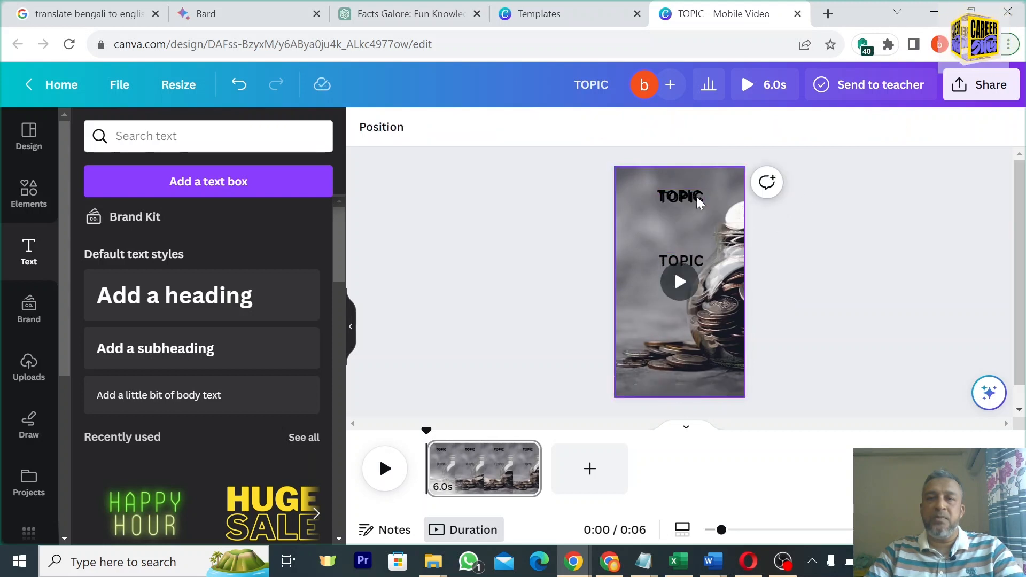
pyautogui.moveTo(687, 196); pyautogui.dragTo(685, 229)
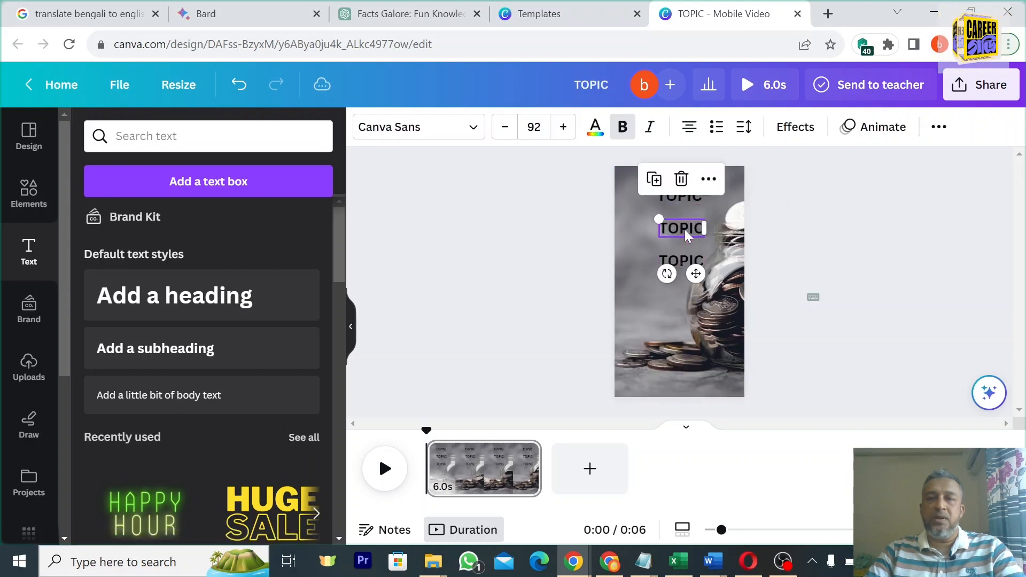
# Apply the Background text effect to the topmost TOPIC heading, keeping its yellow fill, and deselect it.
pyautogui.click(678, 196)
pyautogui.click(679, 196)
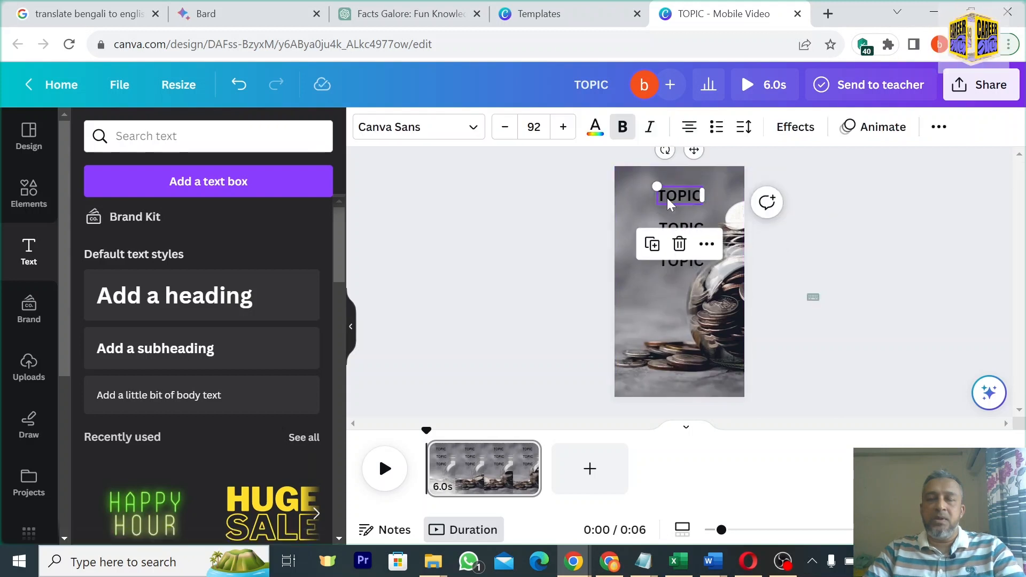
pyautogui.click(793, 129)
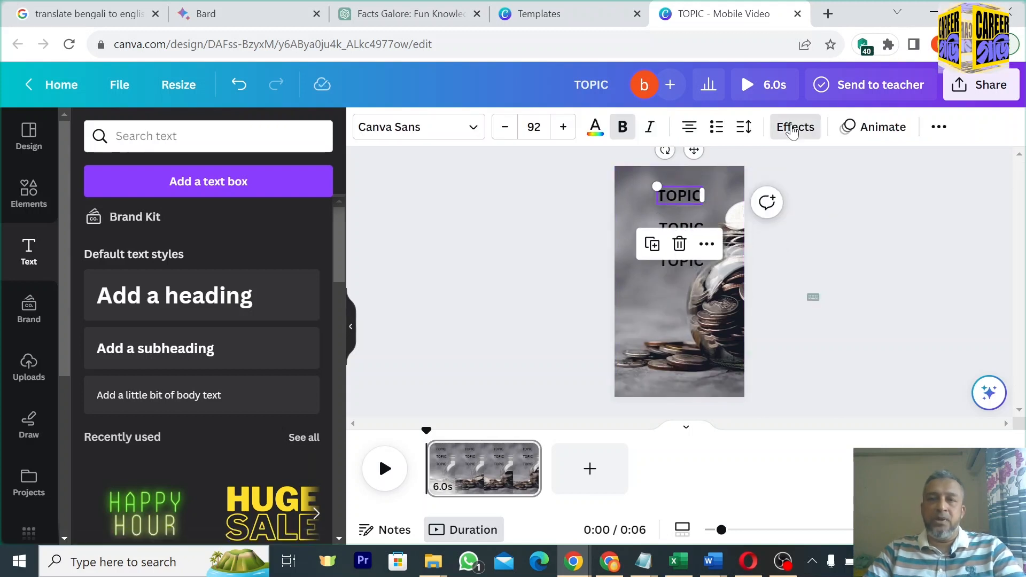
pyautogui.scroll(-2, 282, 345)
pyautogui.scroll(-2, 282, 345)
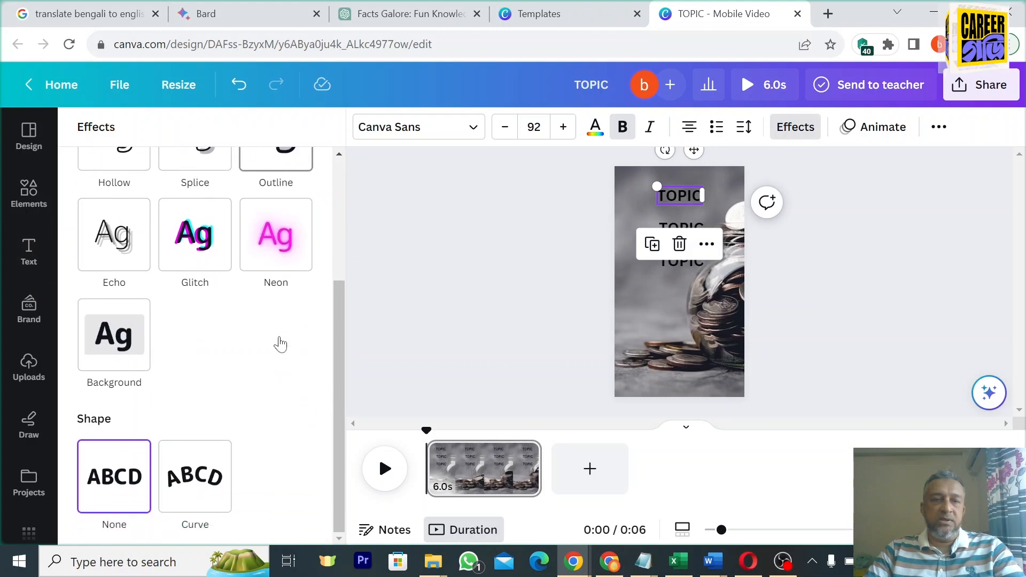
pyautogui.click(129, 347)
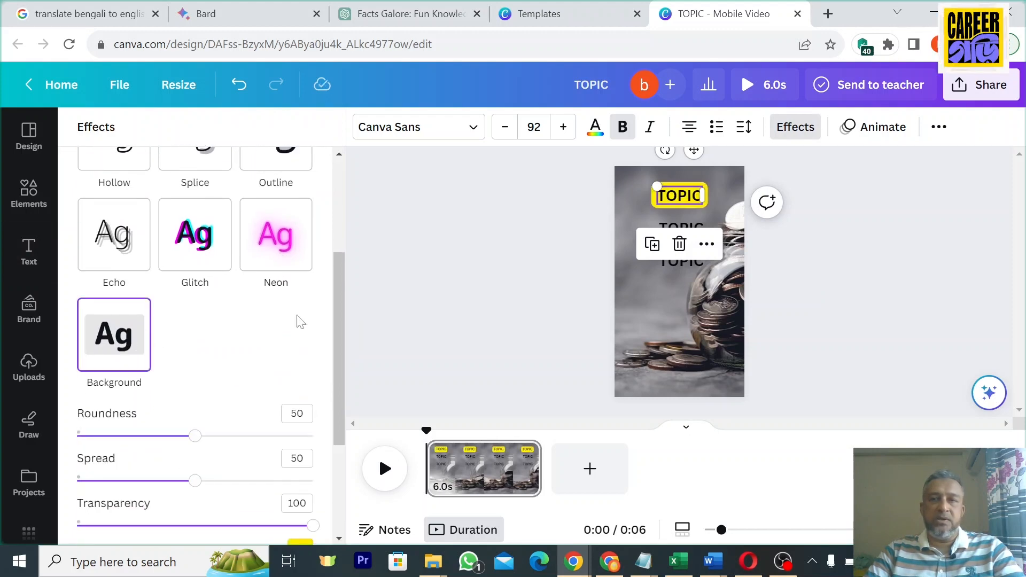
pyautogui.click(704, 215)
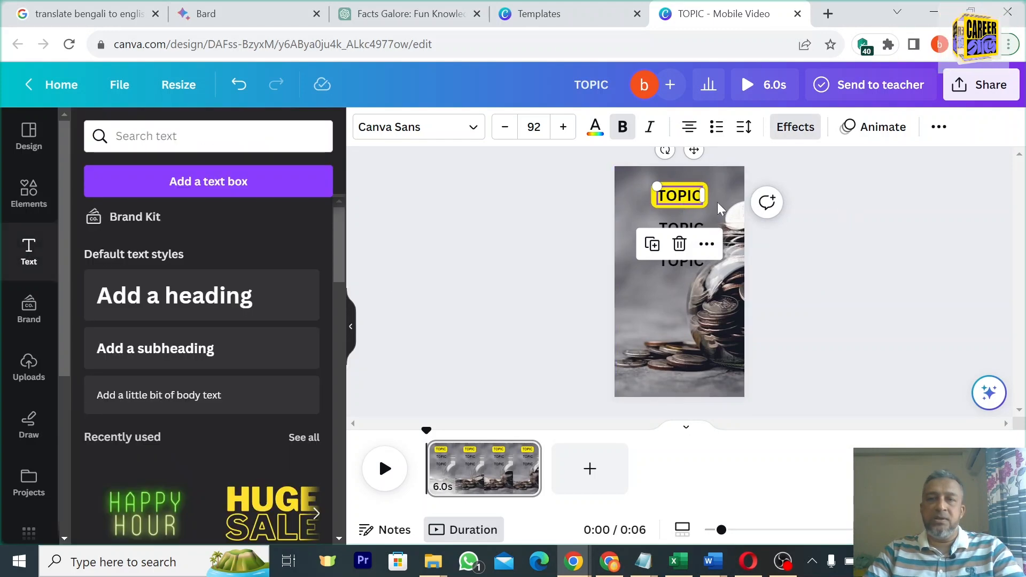
pyautogui.click(820, 207)
# Replace the text of the two lower TOPIC headings with "Part 1" and "Part 2", in order from the top.
pyautogui.click(679, 226)
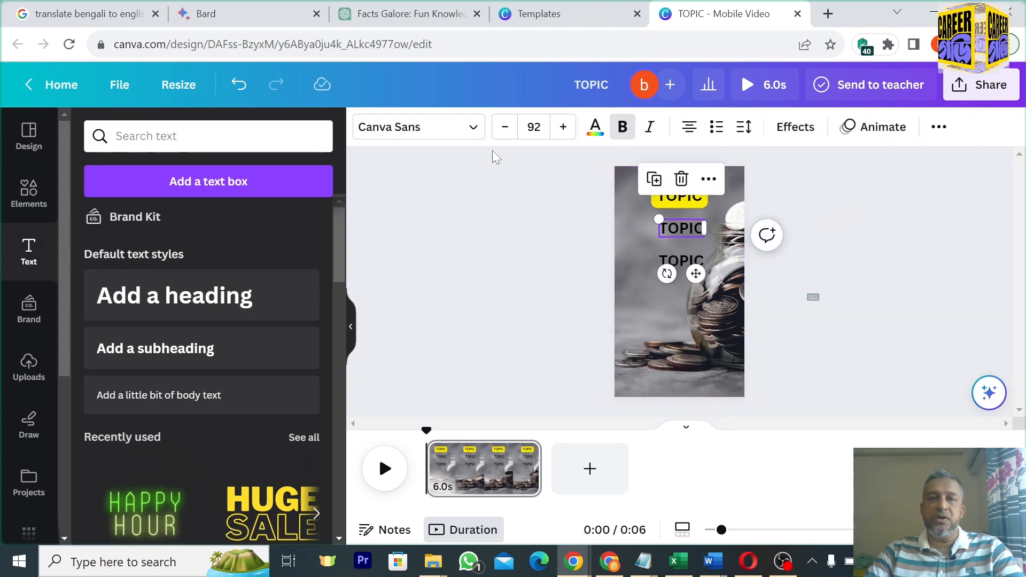
pyautogui.click(473, 130)
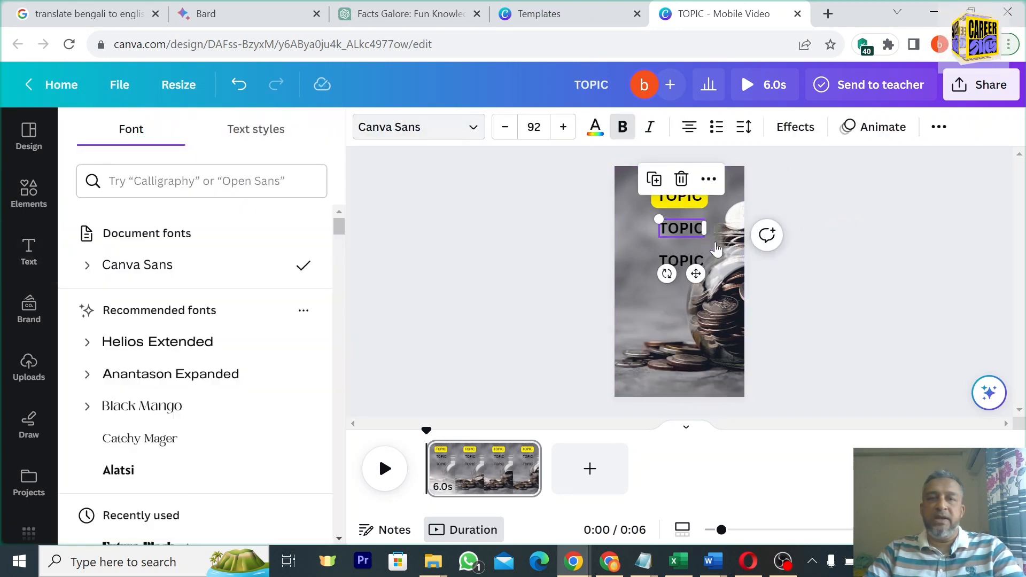
pyautogui.click(692, 236)
pyautogui.doubleClick(690, 228)
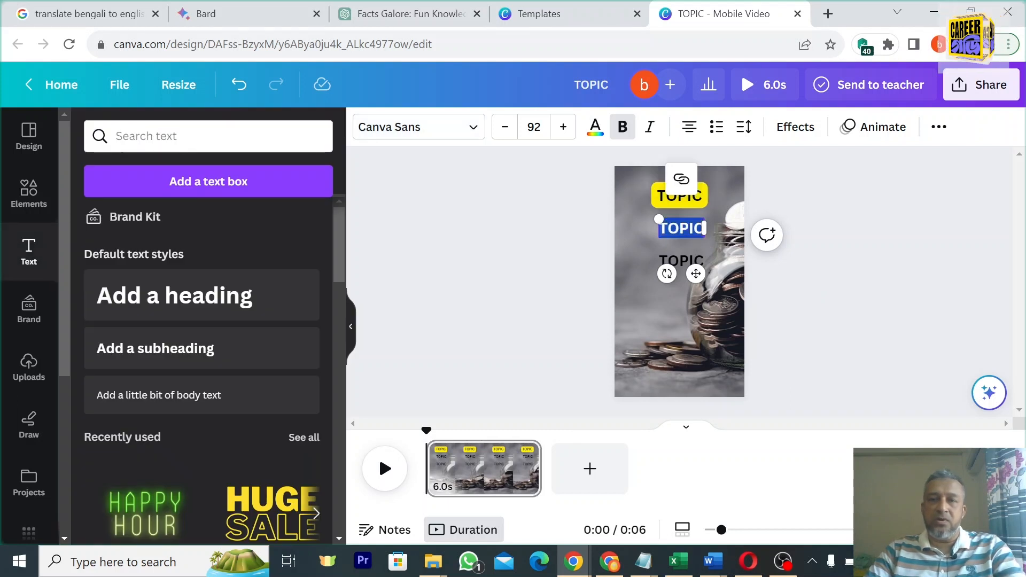
pyautogui.write('Part 1')
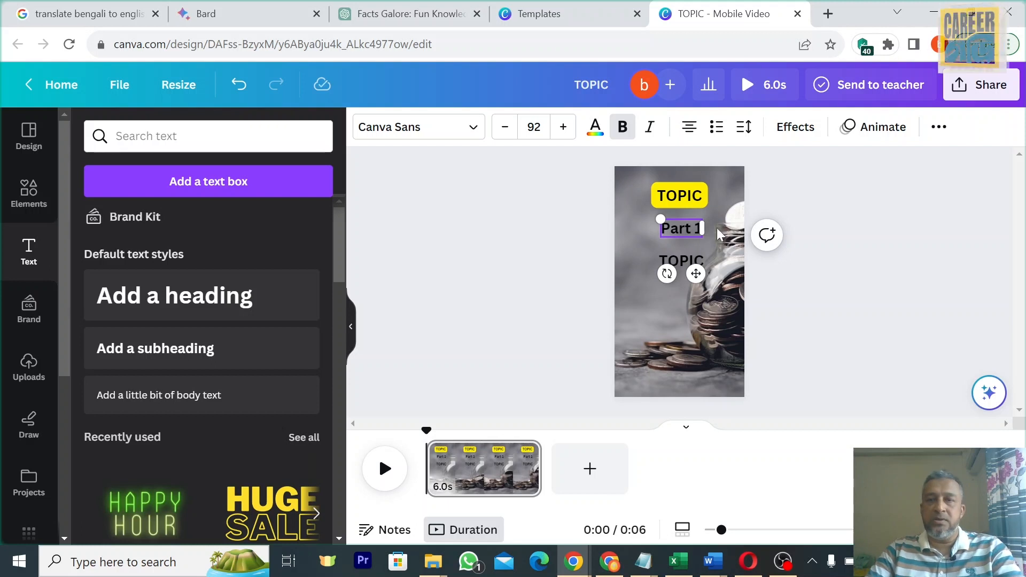
pyautogui.click(682, 260)
pyautogui.doubleClick(684, 261)
pyautogui.write('P')
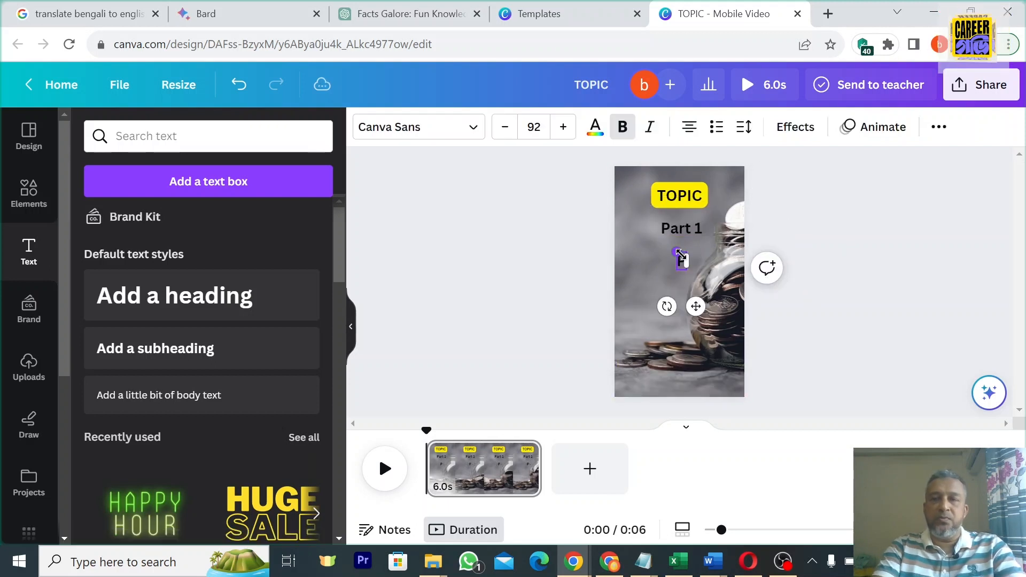
pyautogui.write('art 2')
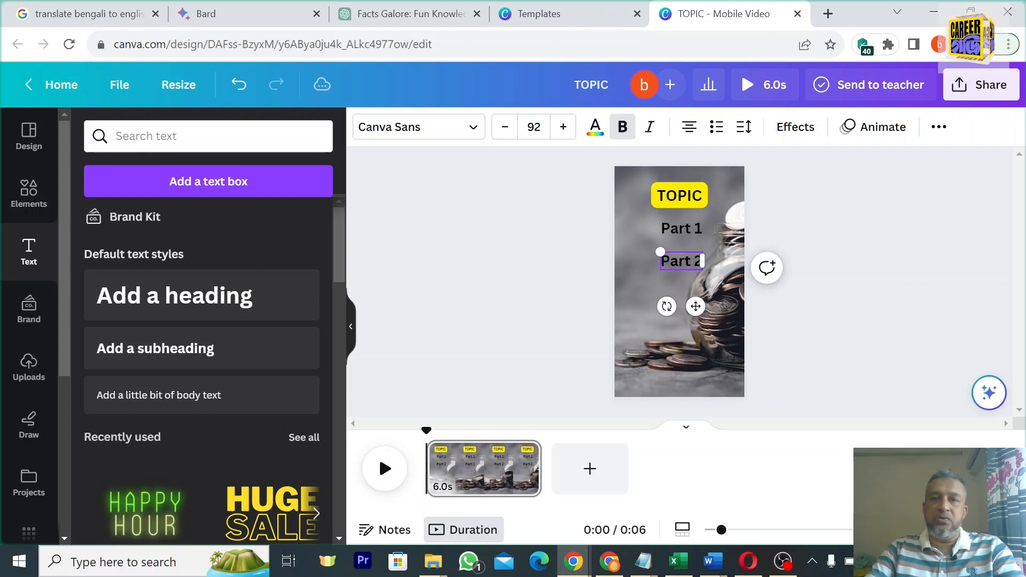
# Set the font of both the Part 1 and Part 2 texts to Borshon RRR Unicode Regular, then deselect them.
pyautogui.click(705, 222)
pyautogui.click(686, 226)
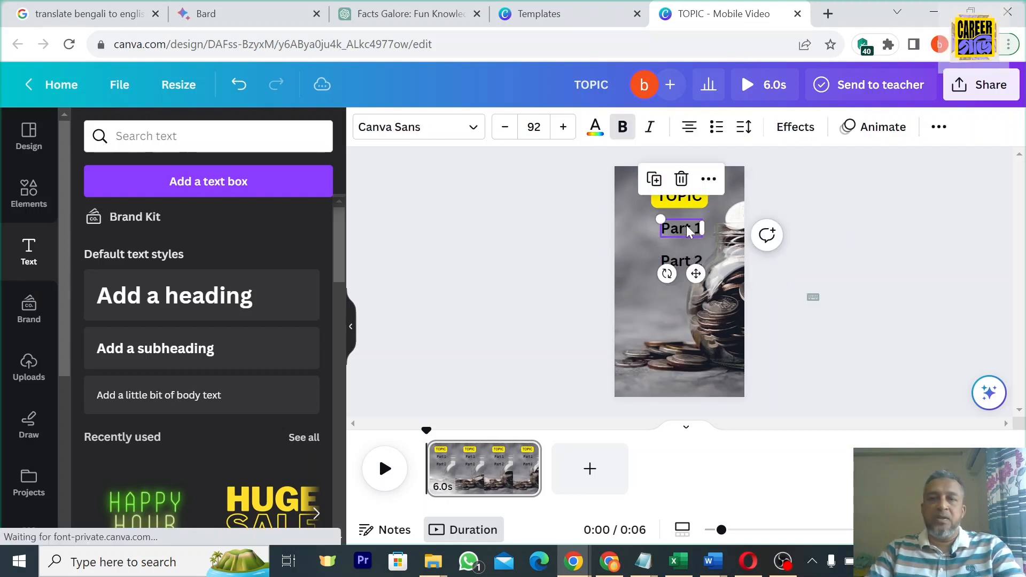
pyautogui.keyDown('shift'); pyautogui.click(685, 258); pyautogui.keyUp('shift')
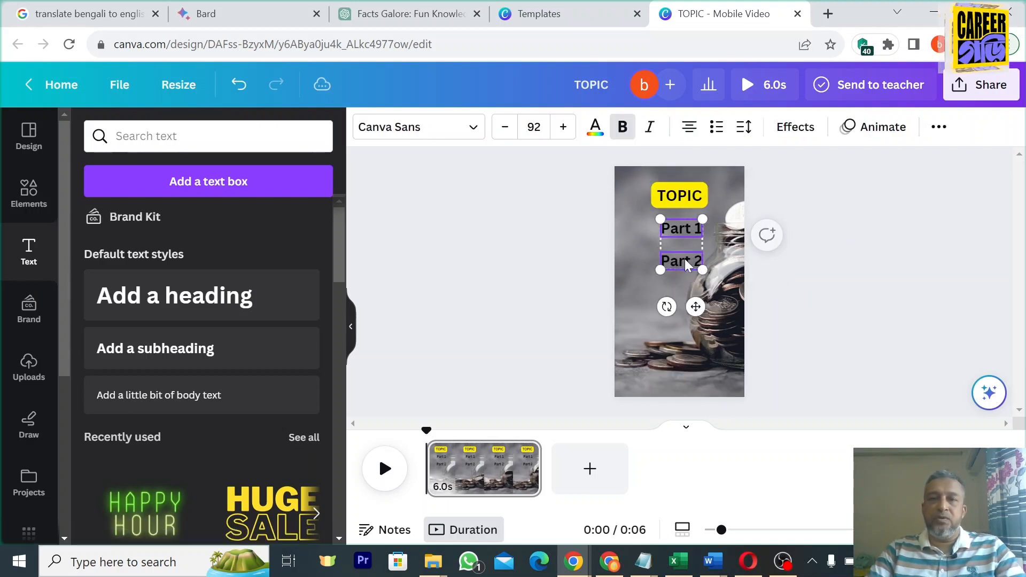
pyautogui.click(470, 134)
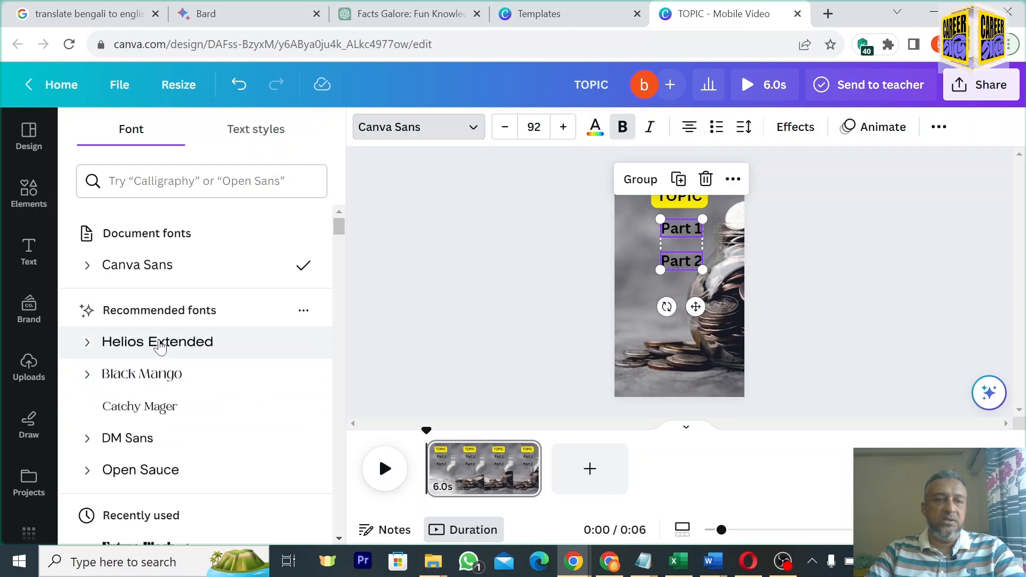
pyautogui.scroll(-10, 155, 412)
pyautogui.click(152, 414)
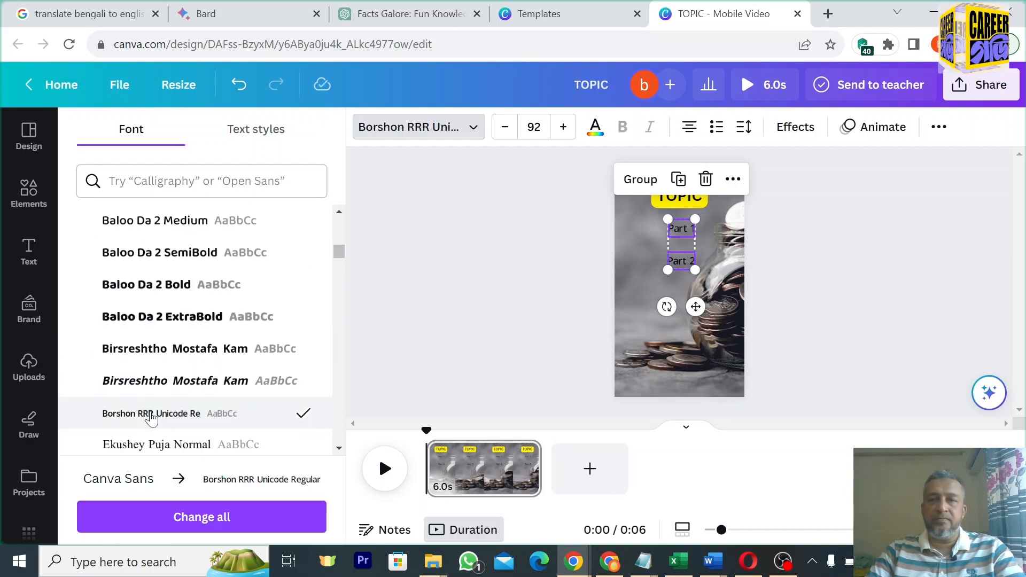
pyautogui.click(559, 261)
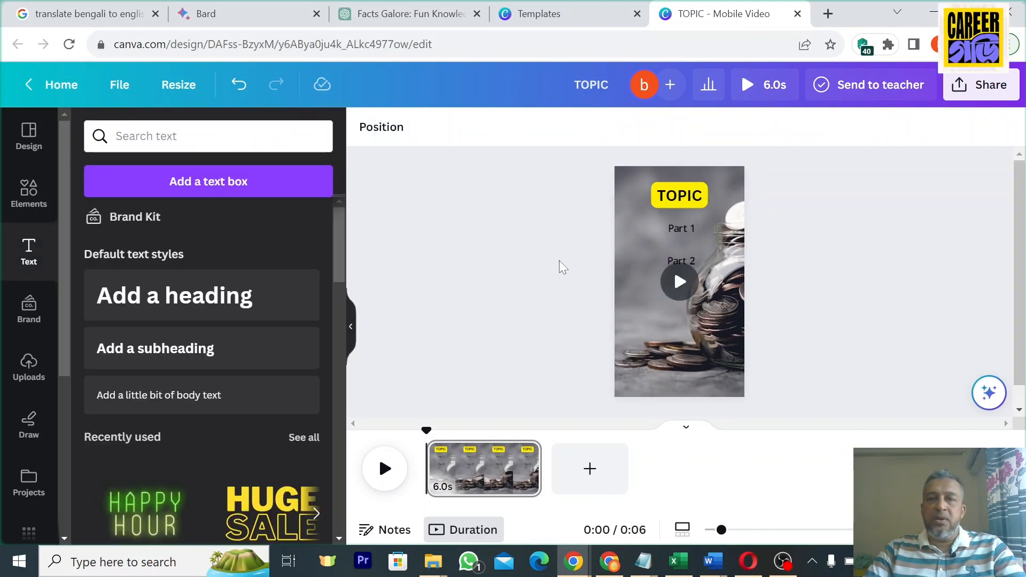
# Place Part 1 directly above Part 2 and widen both text boxes on each side to nearly the full page width.
pyautogui.click(679, 228)
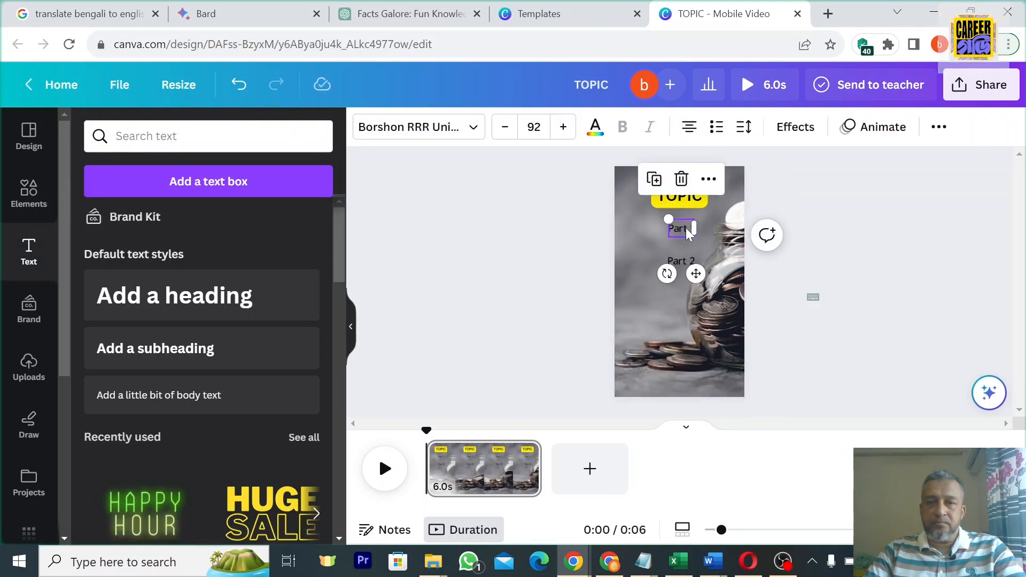
pyautogui.moveTo(682, 234); pyautogui.dragTo(629, 244)
pyautogui.moveTo(694, 244); pyautogui.dragTo(731, 244)
pyautogui.click(684, 262)
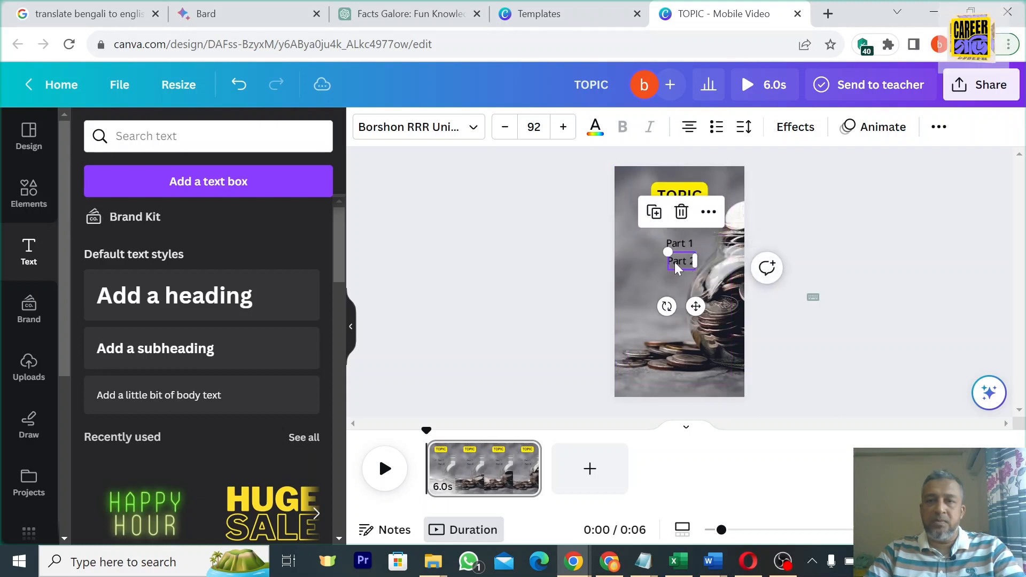
pyautogui.moveTo(666, 261); pyautogui.dragTo(629, 260)
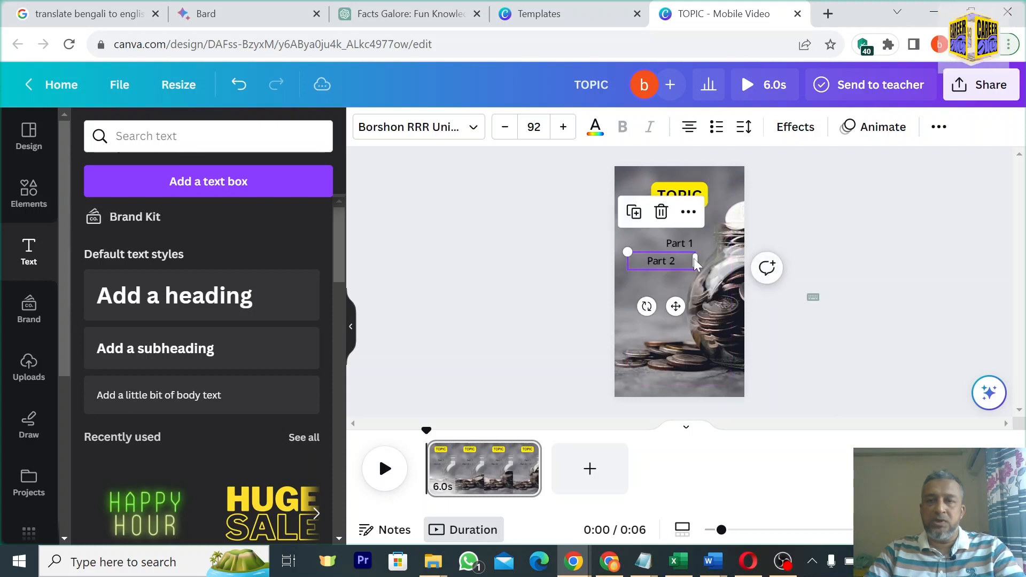
pyautogui.moveTo(696, 258); pyautogui.dragTo(731, 260)
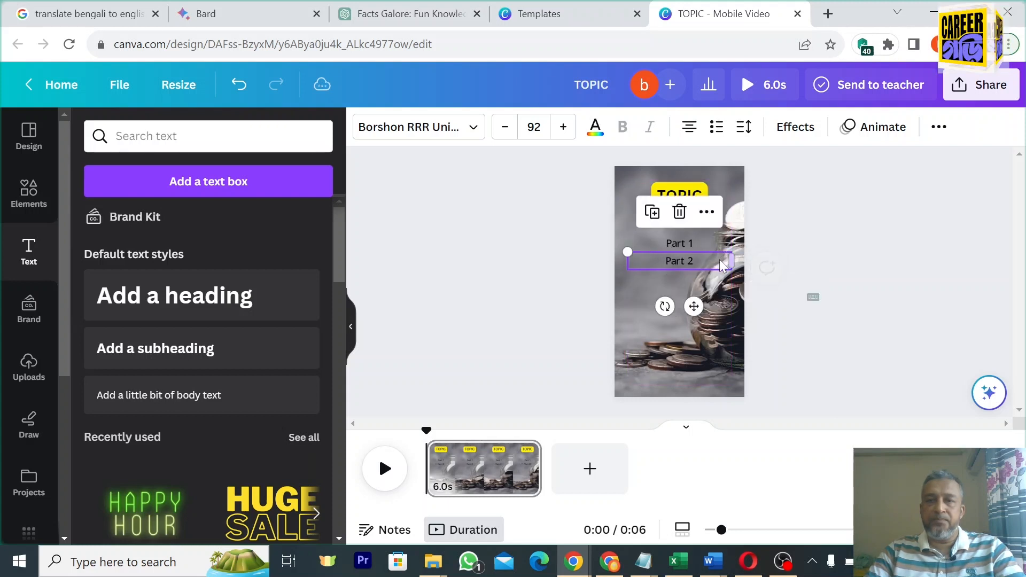
# Show the timing of the Part 1 text and shorten it to end halfway through the 6-second page.
pyautogui.click(689, 243)
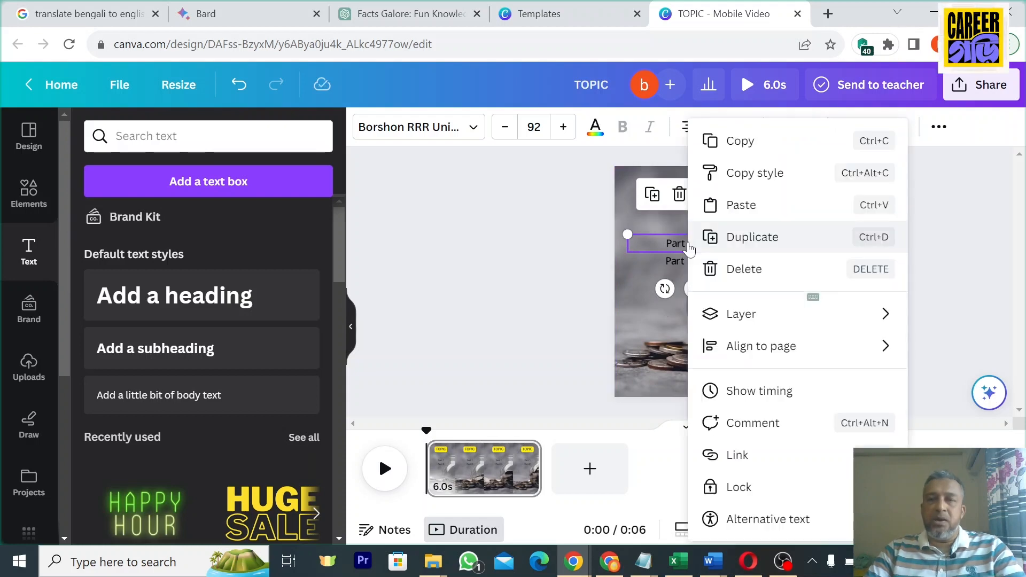
pyautogui.rightClick(688, 242)
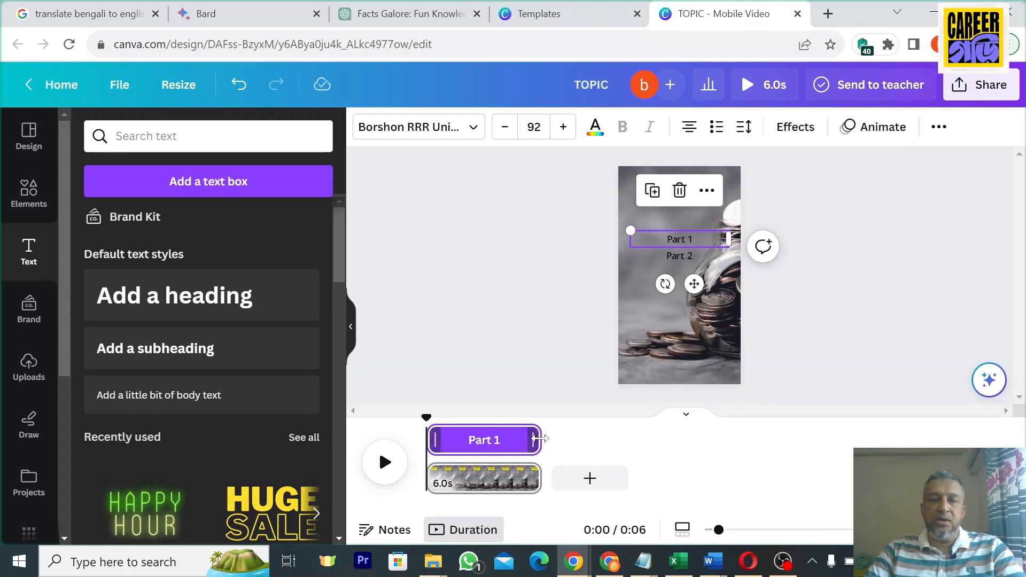
pyautogui.moveTo(535, 439); pyautogui.dragTo(477, 440)
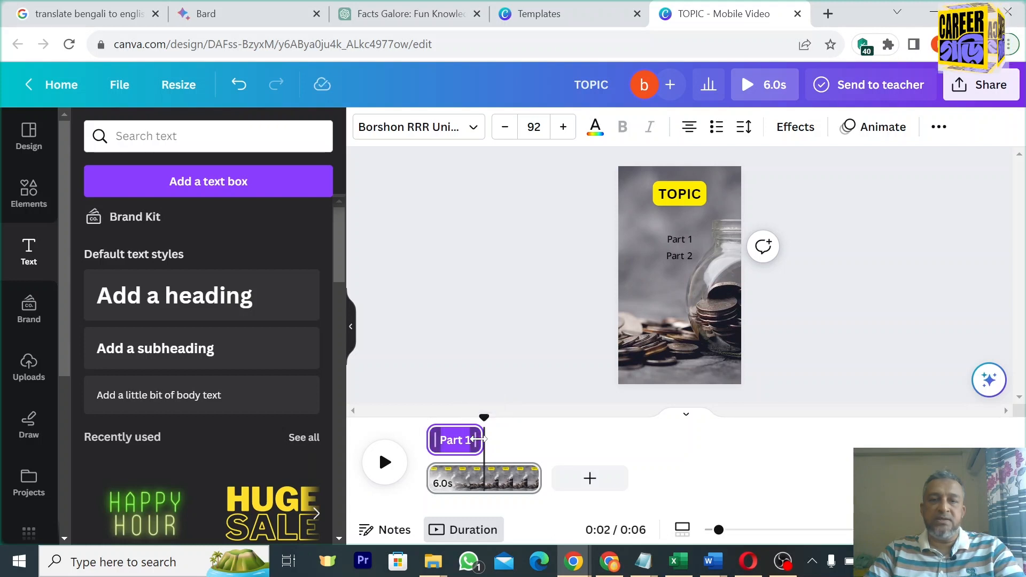
# Show the timing of the Part 2 text and trim its start to about 3 seconds, directly after Part 1.
pyautogui.click(682, 256)
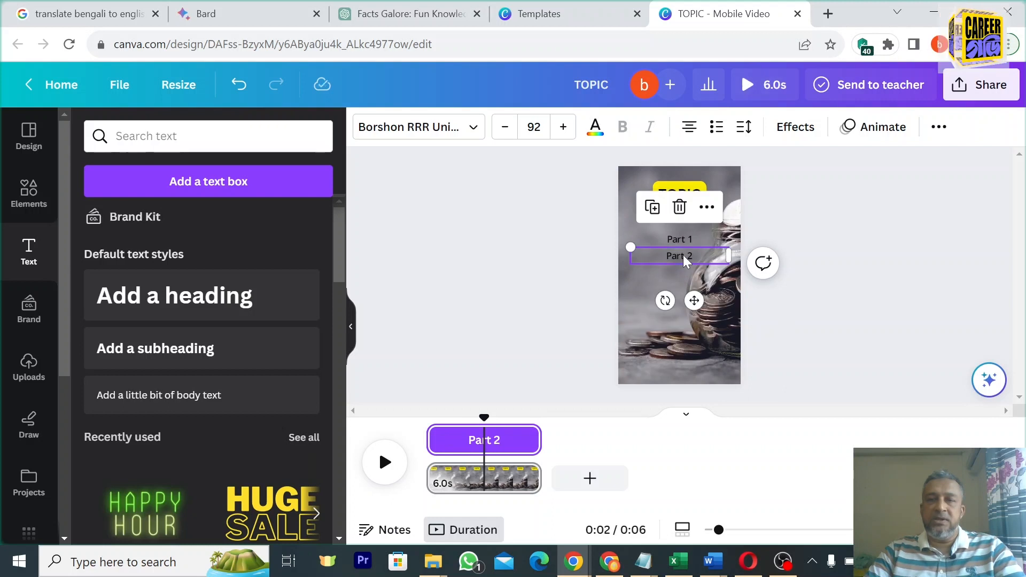
pyautogui.rightClick(684, 255)
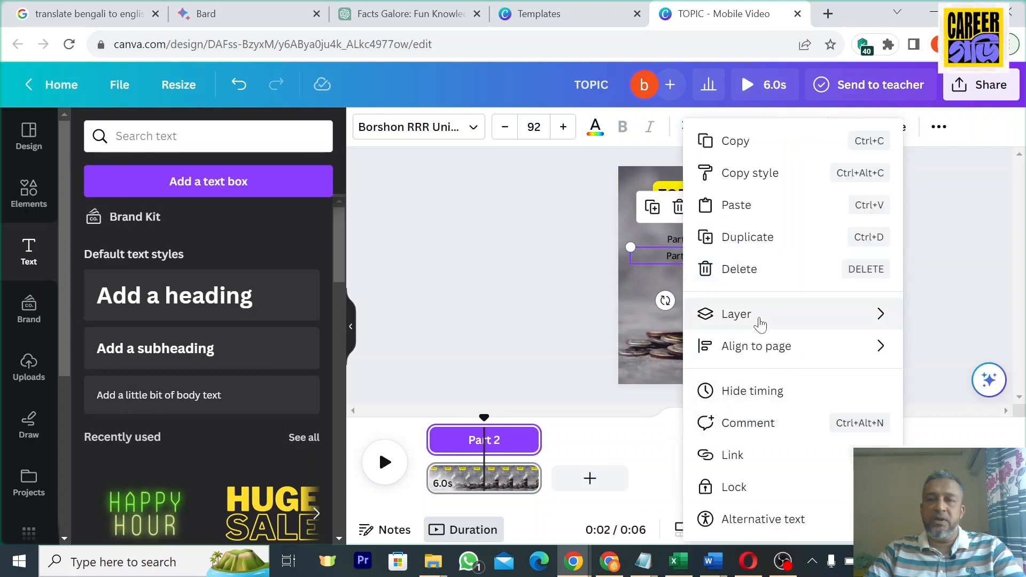
pyautogui.click(752, 391)
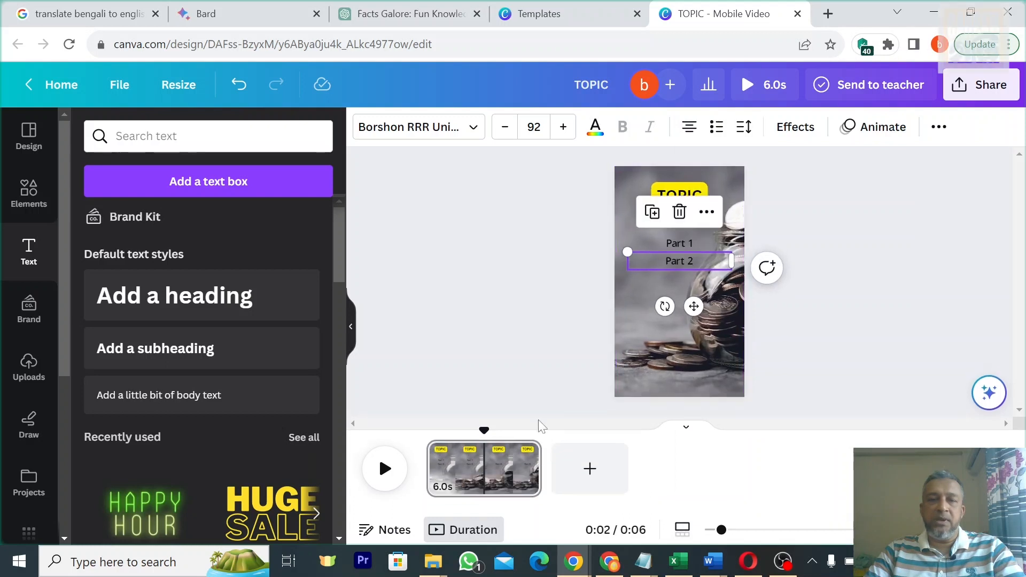
pyautogui.click(486, 449)
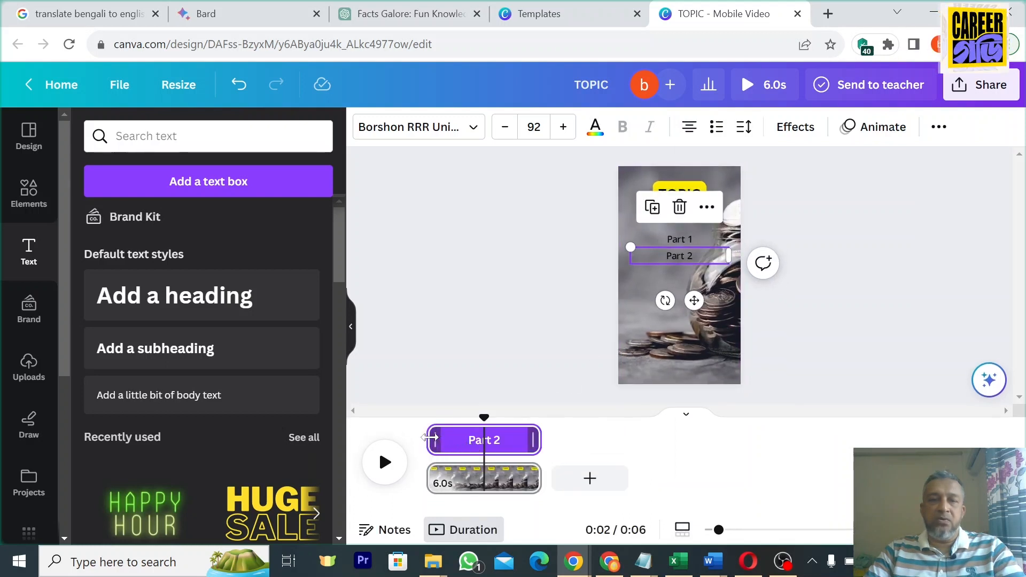
pyautogui.moveTo(434, 437); pyautogui.dragTo(488, 437)
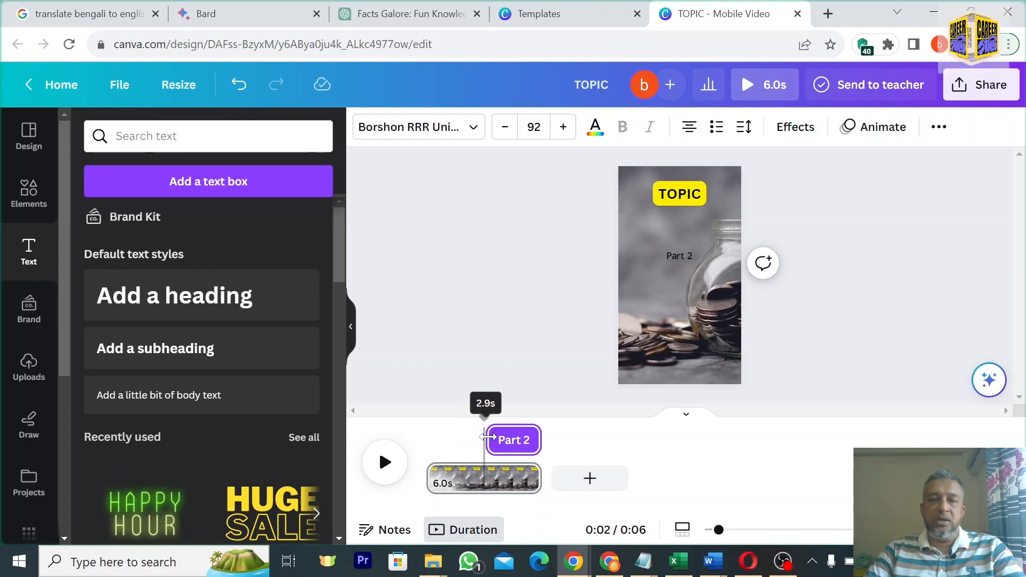
pyautogui.moveTo(487, 437); pyautogui.dragTo(488, 438)
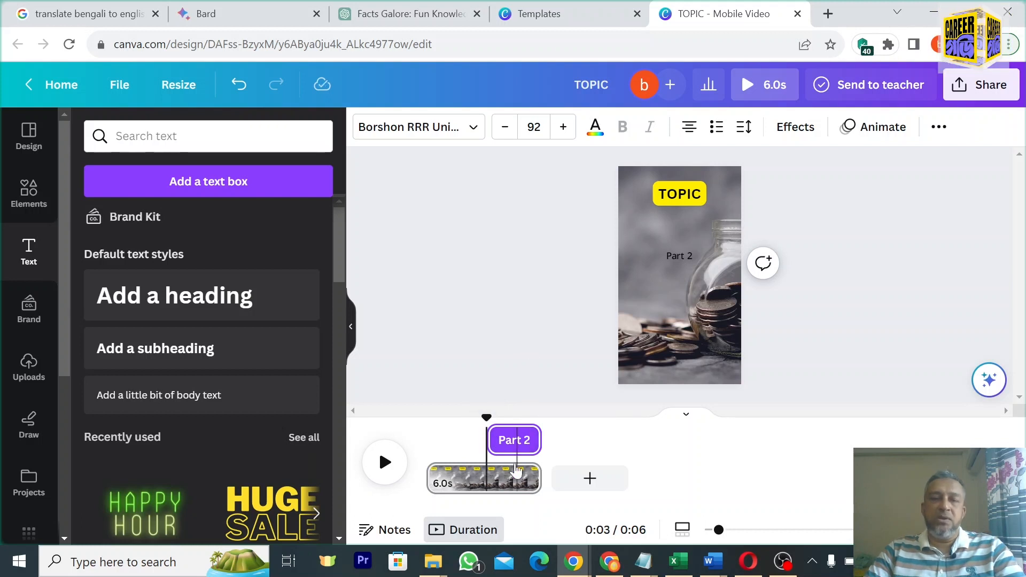
# Deselect the text, return the playhead to the start and play the video to check the text timing.
pyautogui.click(532, 327)
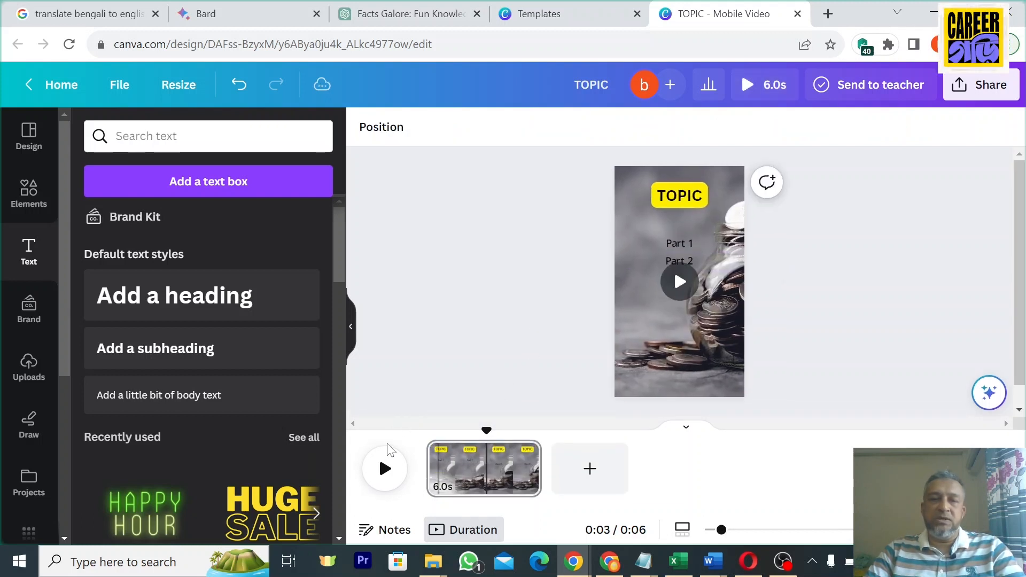
pyautogui.moveTo(484, 428); pyautogui.dragTo(425, 425)
pyautogui.click(386, 471)
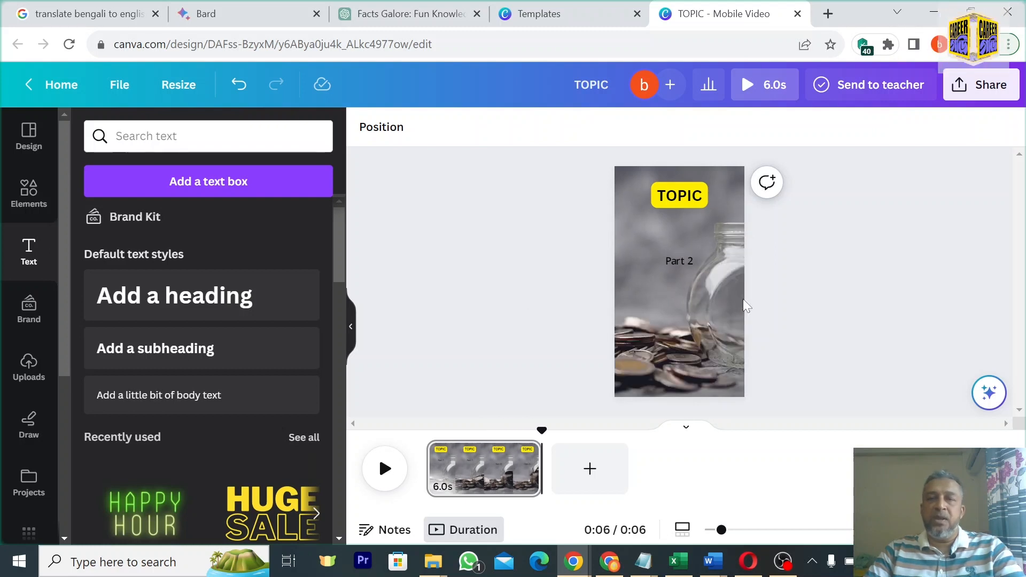
# Widen the background video, shift it so the coin jar is centred on the page, and extend its edge to fill the page.
pyautogui.click(686, 309)
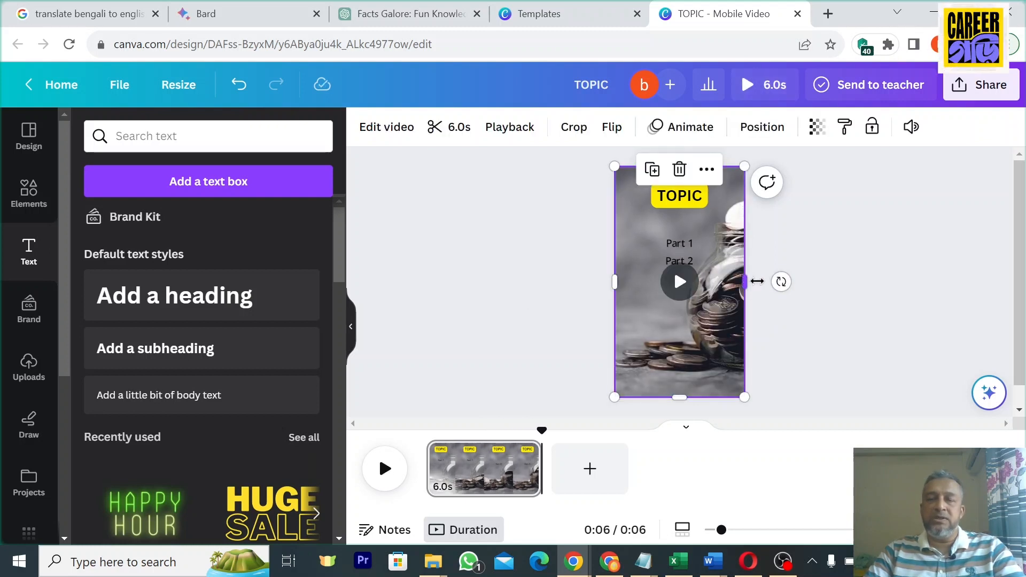
pyautogui.moveTo(757, 281); pyautogui.dragTo(806, 280)
pyautogui.moveTo(708, 307); pyautogui.dragTo(668, 309)
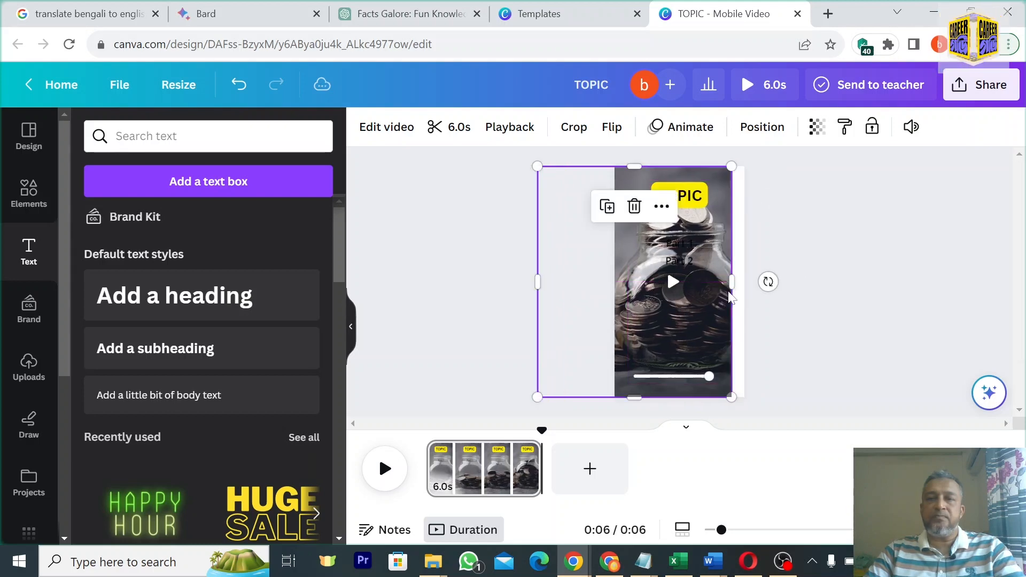
pyautogui.moveTo(734, 283); pyautogui.dragTo(749, 282)
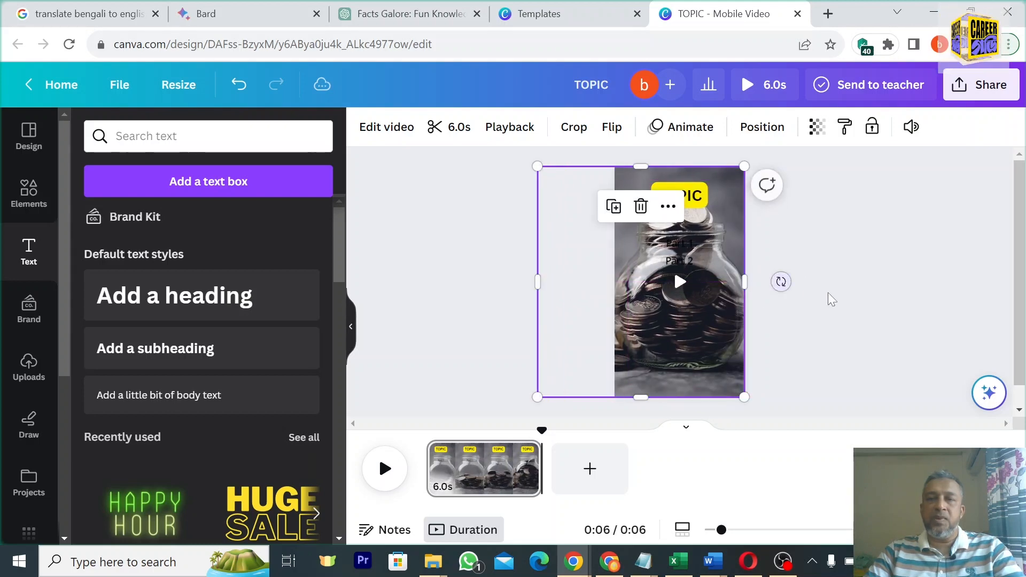
pyautogui.click(867, 301)
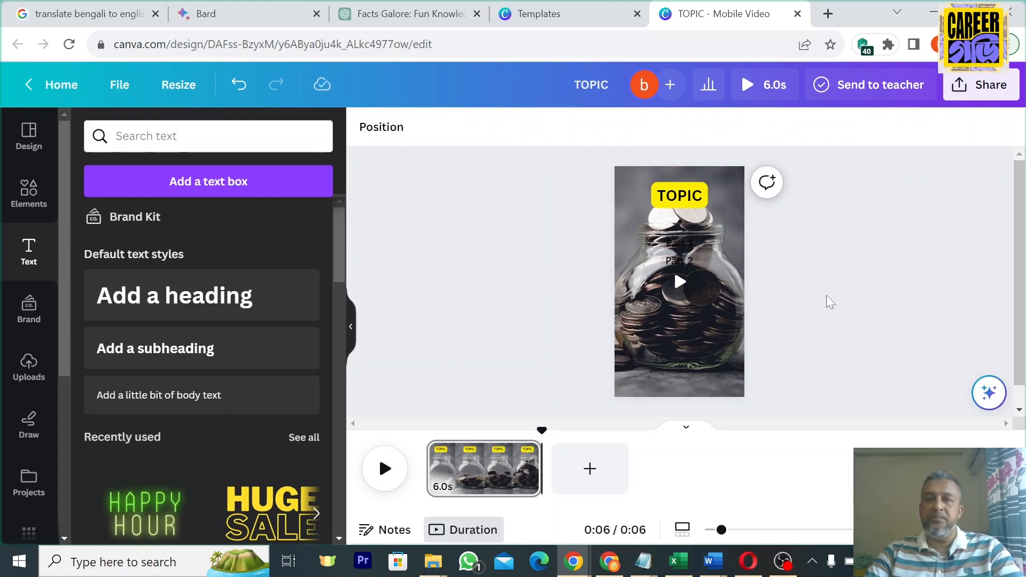
# Recolour the Part 1 and Part 2 text boxes together to white and deselect them.
pyautogui.click(684, 242)
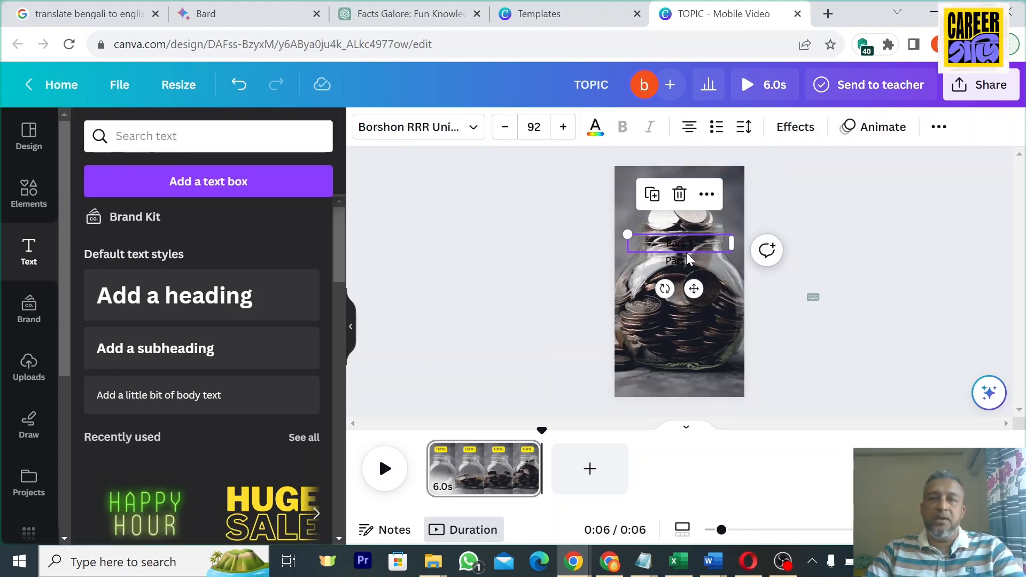
pyautogui.keyDown('shift'); pyautogui.click(688, 259); pyautogui.keyUp('shift')
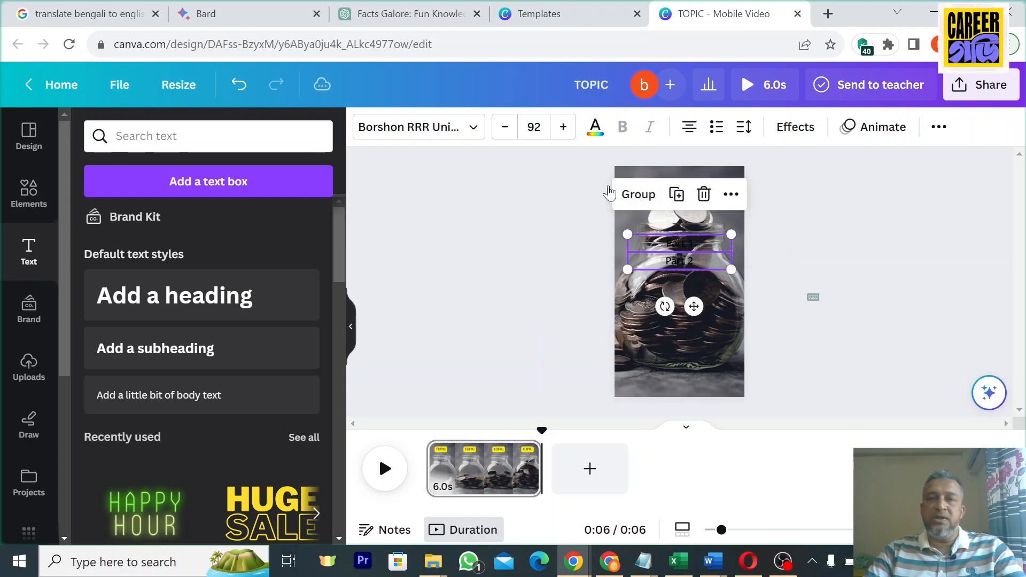
pyautogui.click(595, 128)
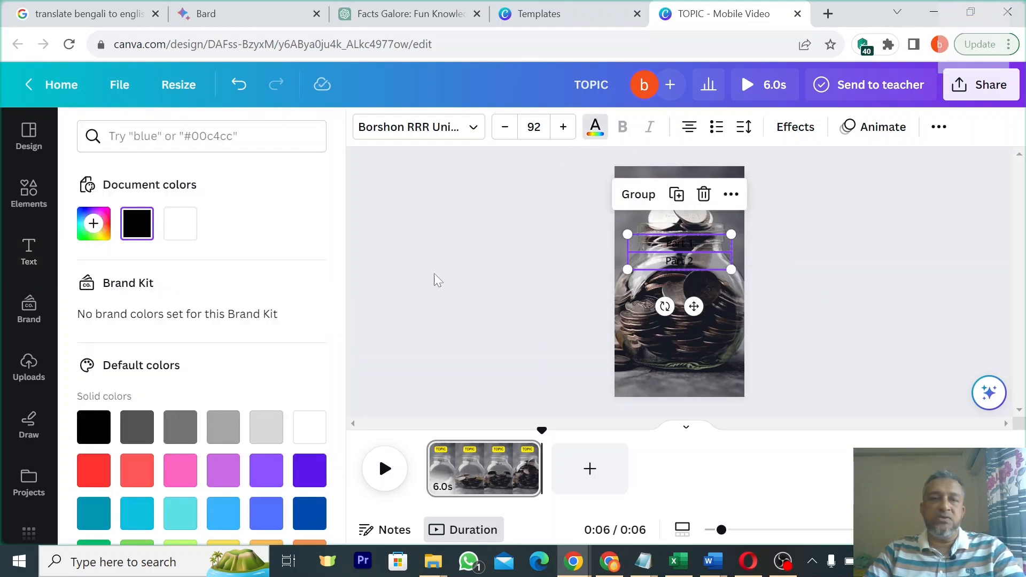
pyautogui.scroll(-2, 299, 406)
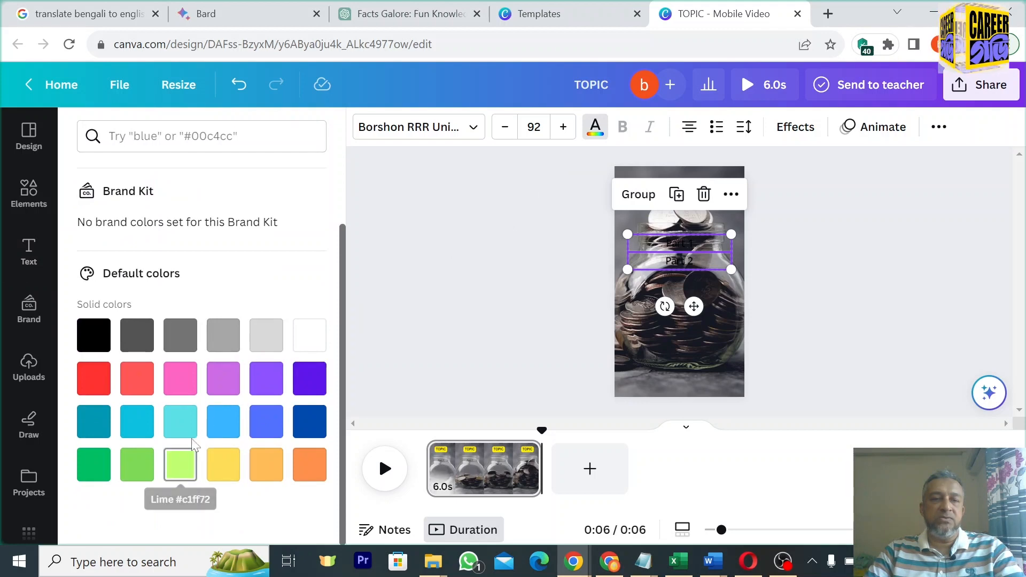
pyautogui.scroll(2, 227, 283)
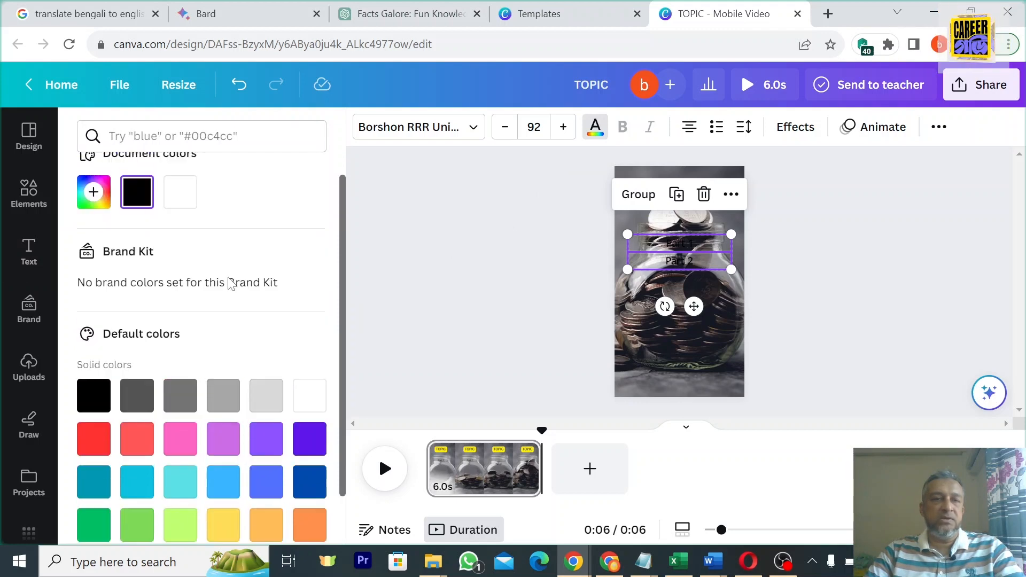
pyautogui.click(183, 224)
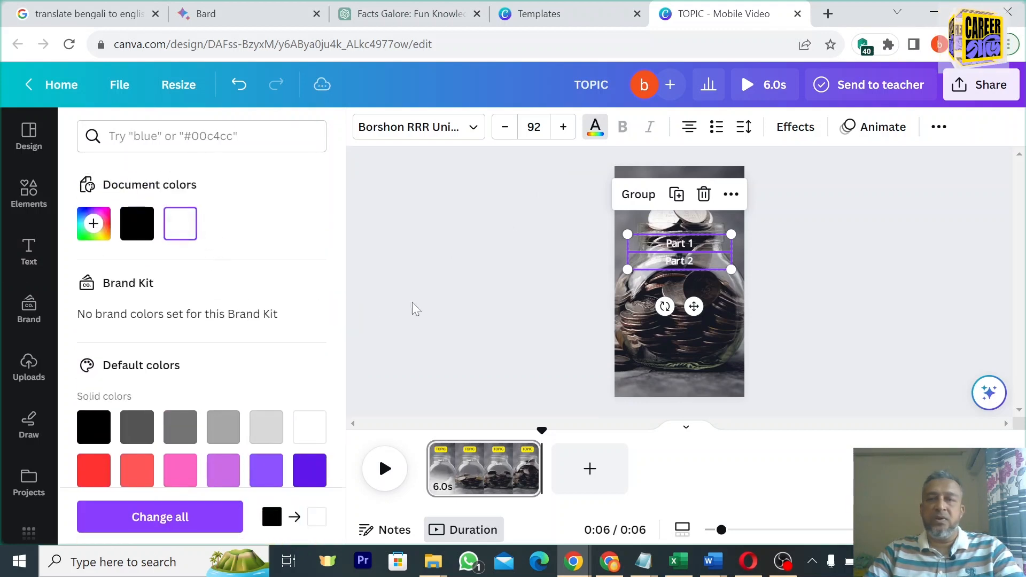
pyautogui.click(506, 269)
# Open the Bulk create app and start entering its data manually.
pyautogui.scroll(-5, 43, 460)
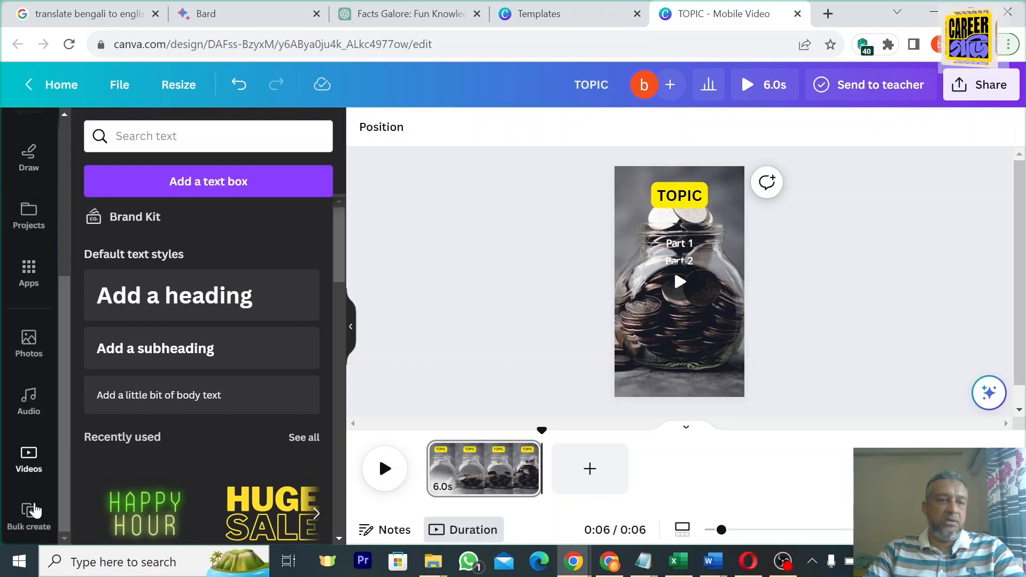
pyautogui.click(28, 273)
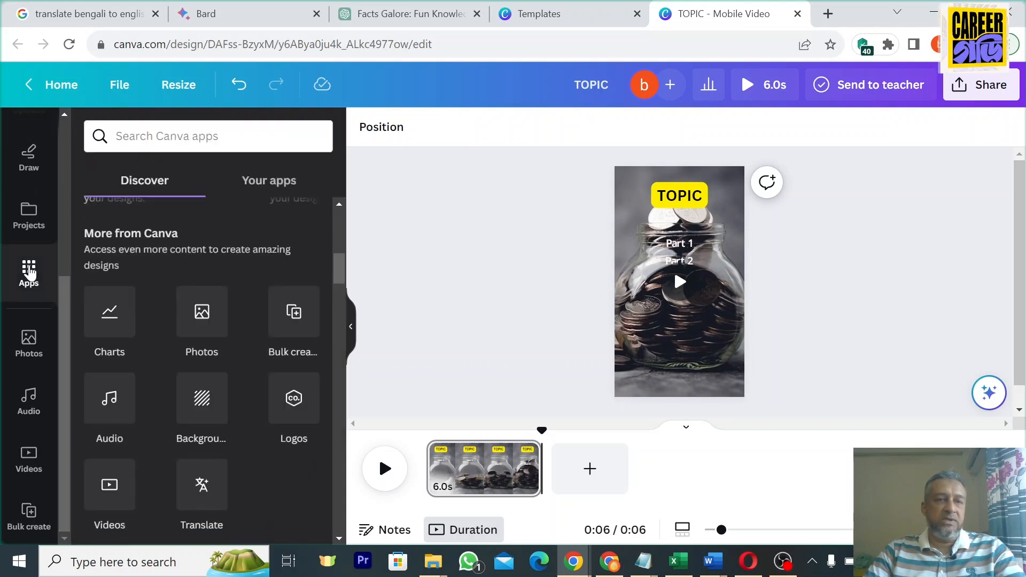
pyautogui.click(293, 316)
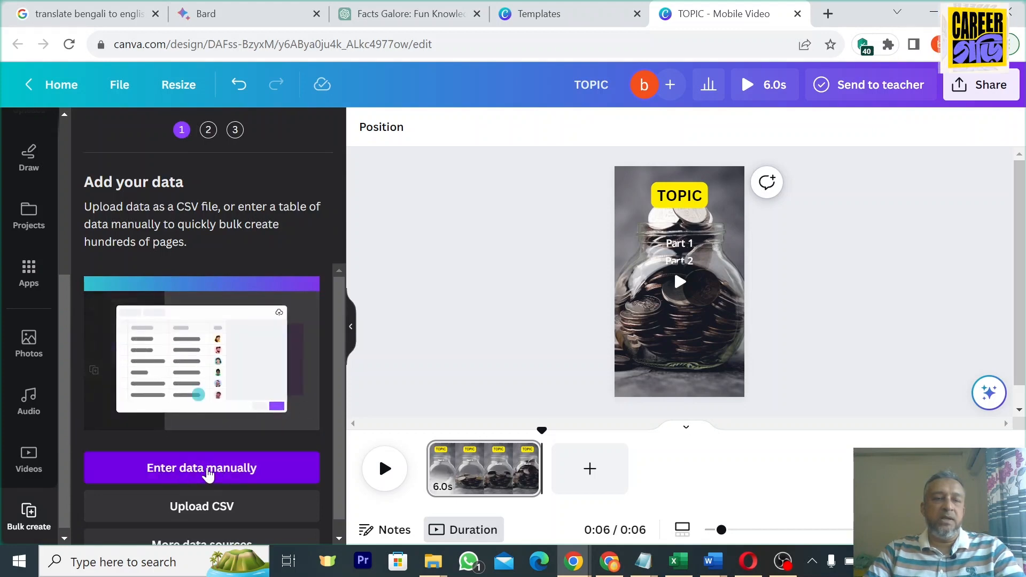
pyautogui.click(215, 468)
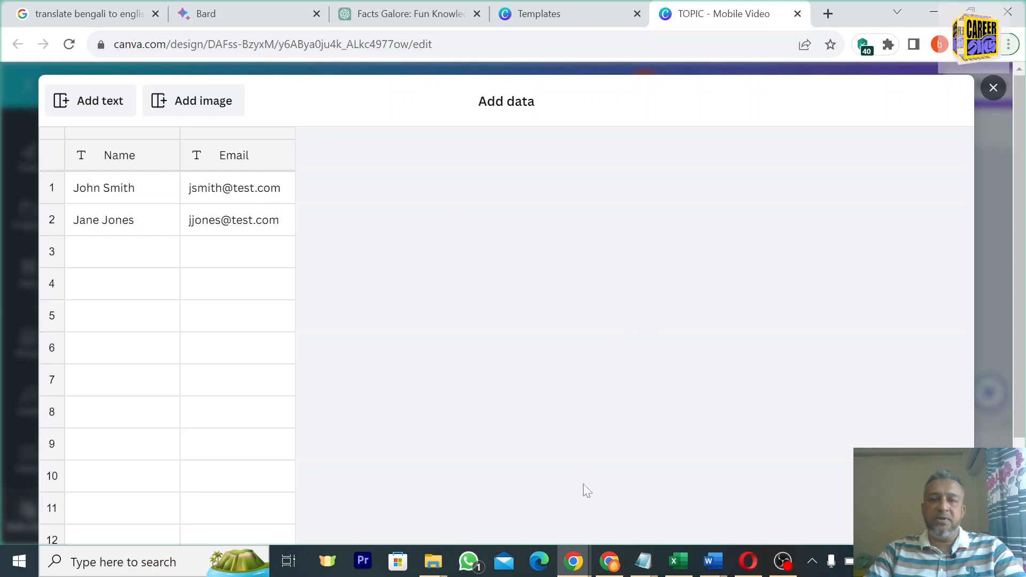
# Switch to the ChatGPT conversation and copy the whole facts table, from the Topic, Part 1 and Part 2 headers to the Emoji Expeditions row.
pyautogui.moveTo(582, 559)
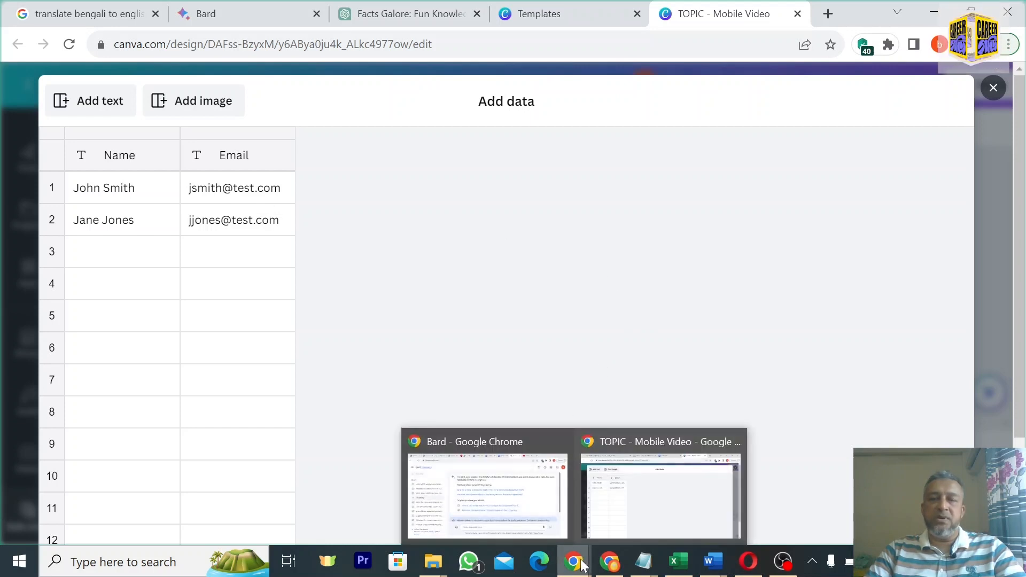
pyautogui.click(420, 14)
pyautogui.scroll(-15, 644, 261)
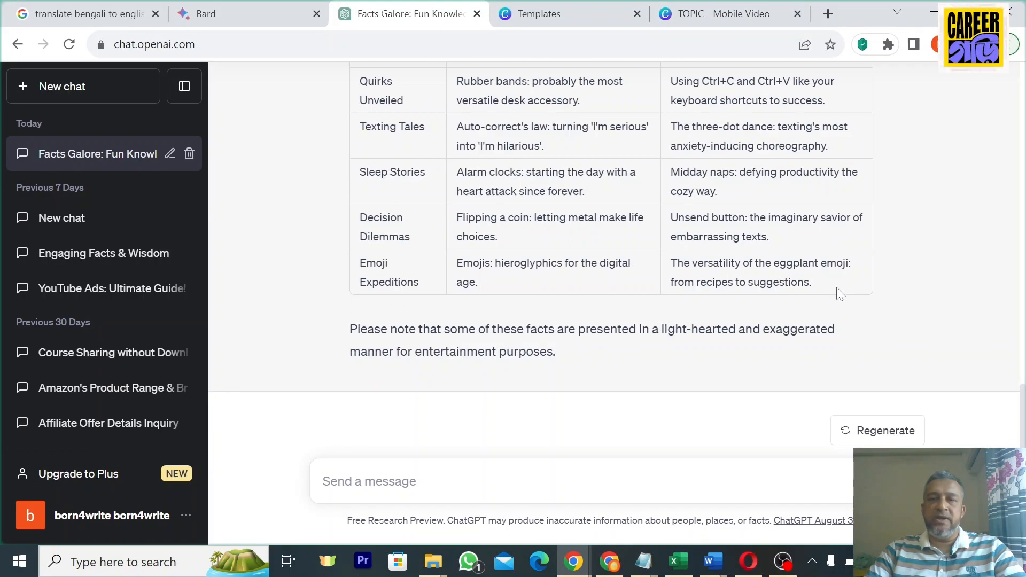
pyautogui.moveTo(840, 295); pyautogui.dragTo(353, 333)
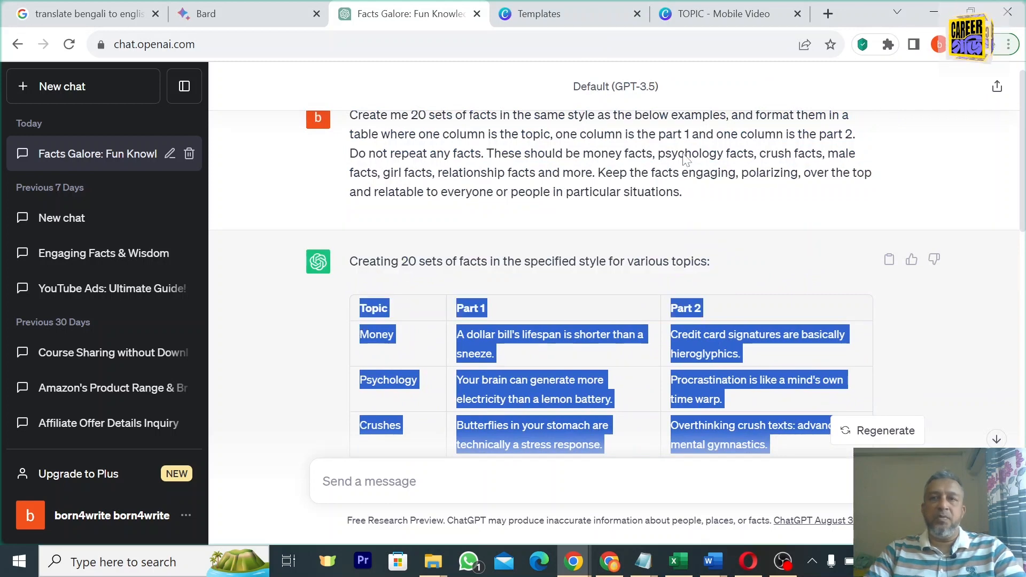
# Back in the Canva design, paste the facts table over the sample data from the first header cell, check its rows and finish adding data.
pyautogui.click(711, 16)
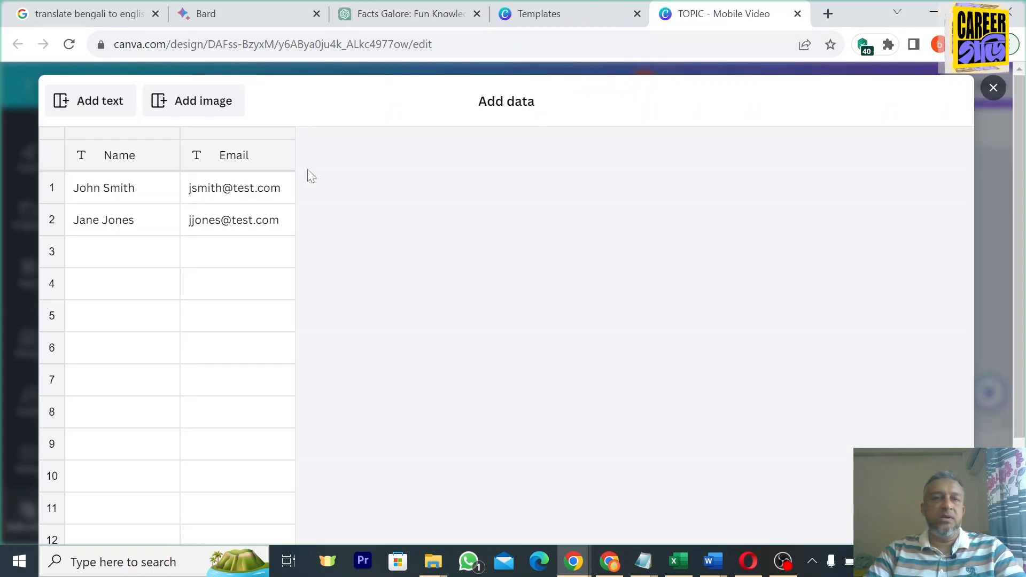
pyautogui.click(108, 160)
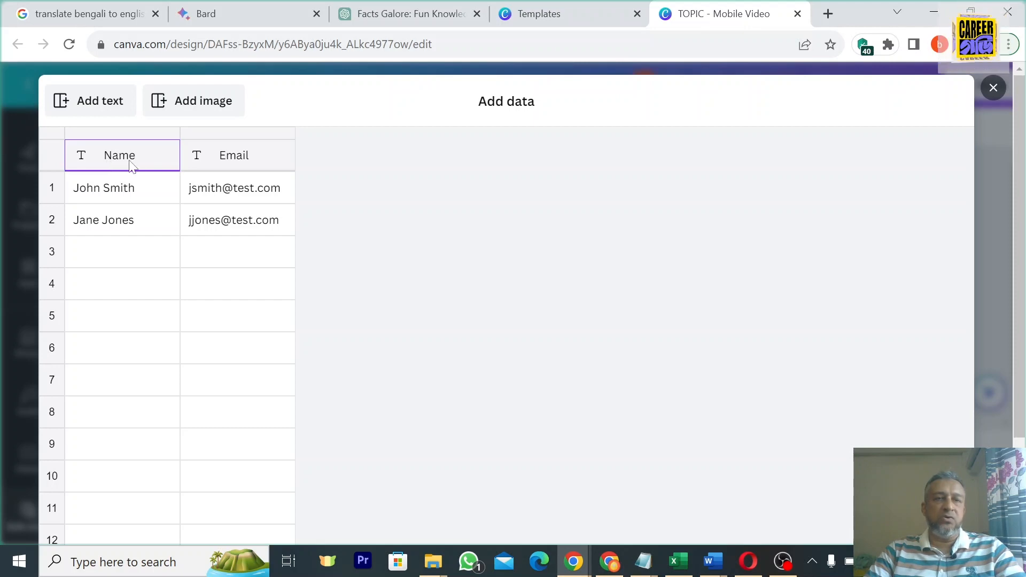
pyautogui.hotkey('ctrl', 'v')
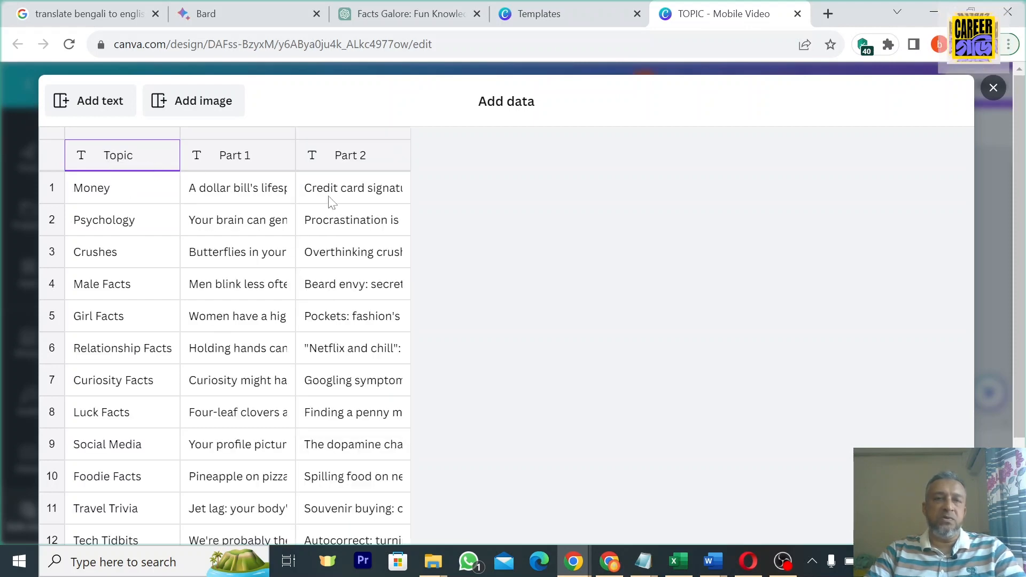
pyautogui.scroll(-6, 378, 289)
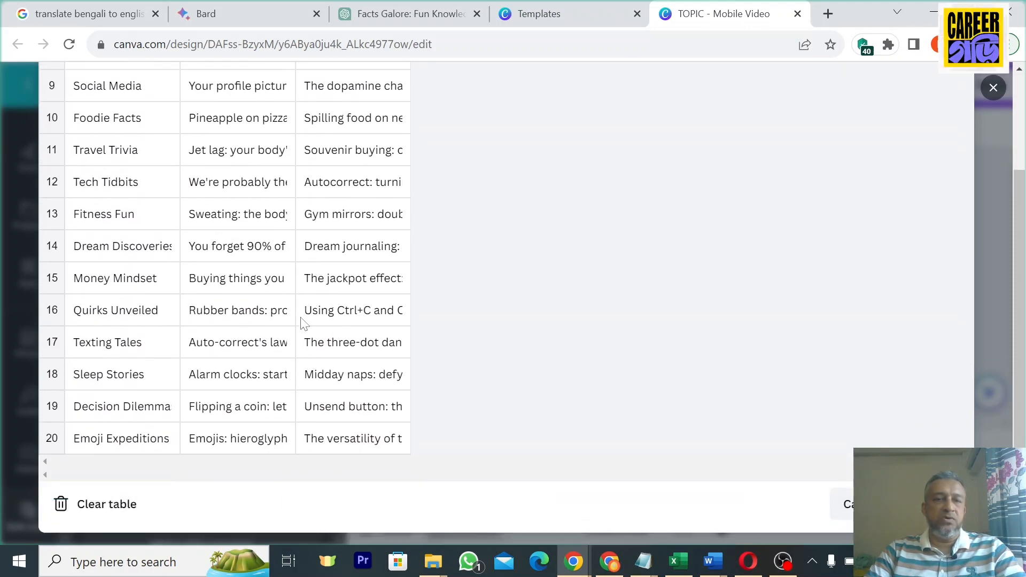
pyautogui.scroll(4, 271, 278)
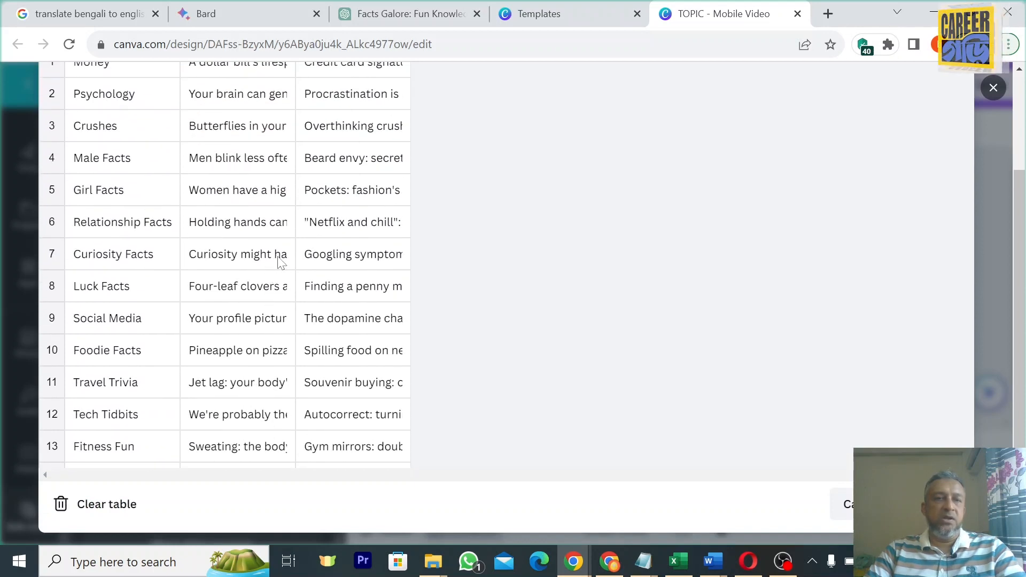
pyautogui.scroll(3, 280, 263)
pyautogui.scroll(-6, 780, 342)
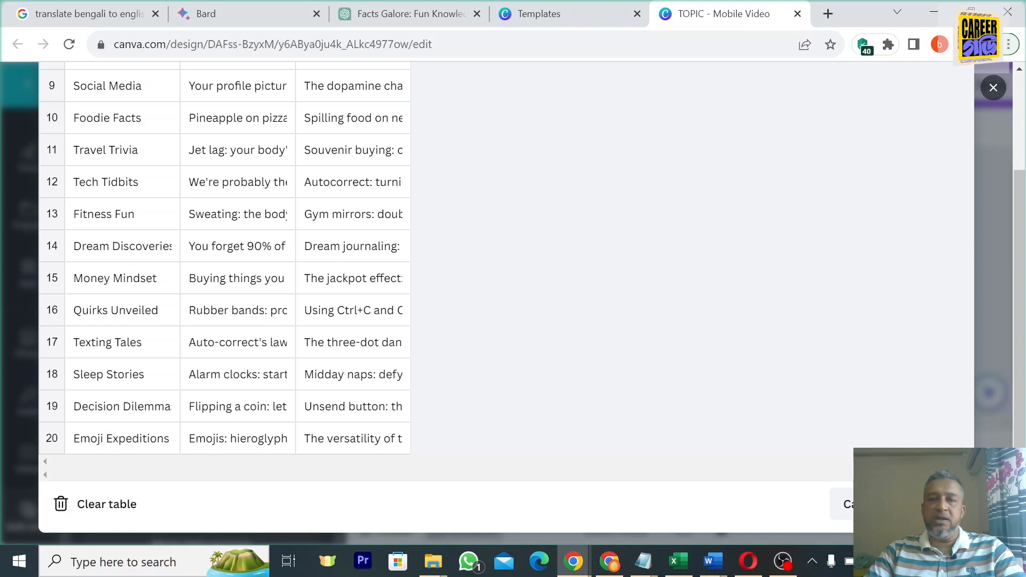
pyautogui.click(931, 504)
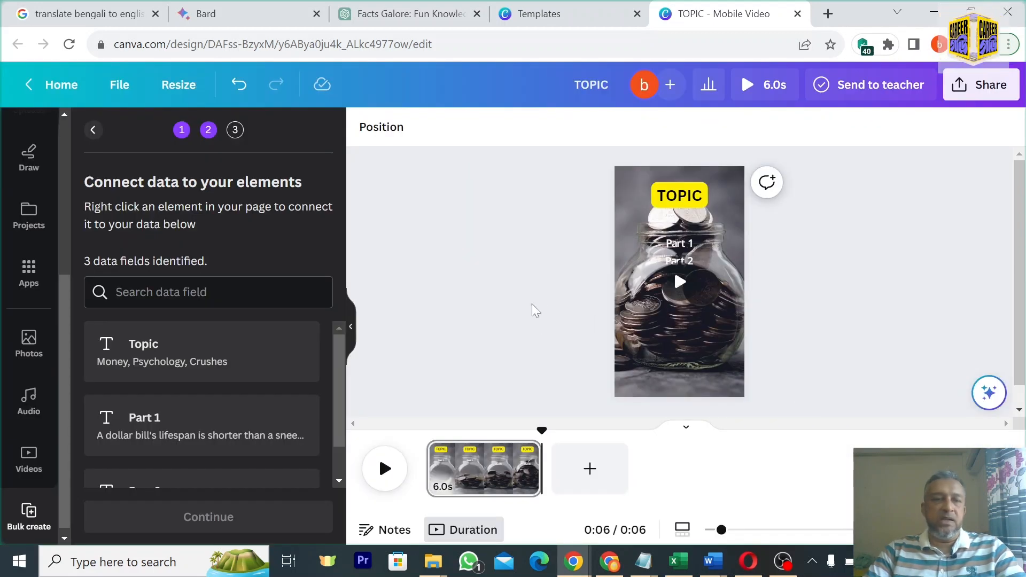
# Connect the yellow TOPIC text to the Topic data field, check the field list and deselect the text.
pyautogui.scroll(-1, 336, 393)
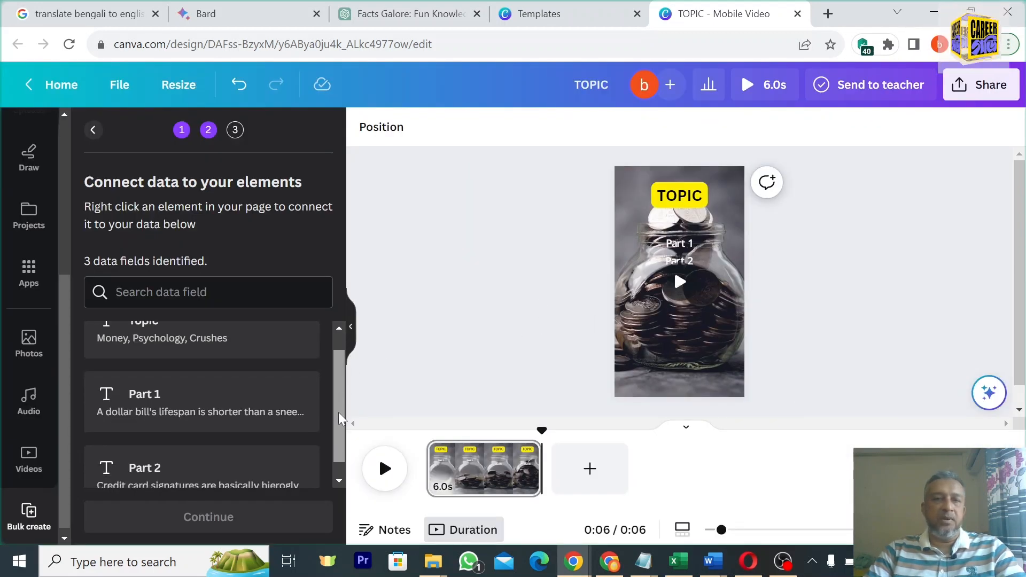
pyautogui.scroll(1, 339, 412)
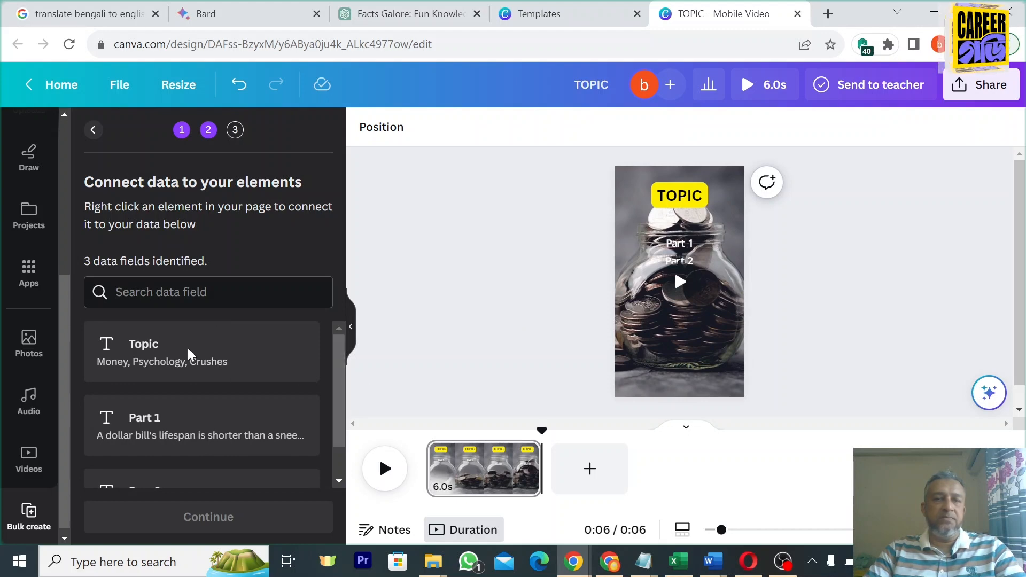
pyautogui.scroll(-1, 148, 441)
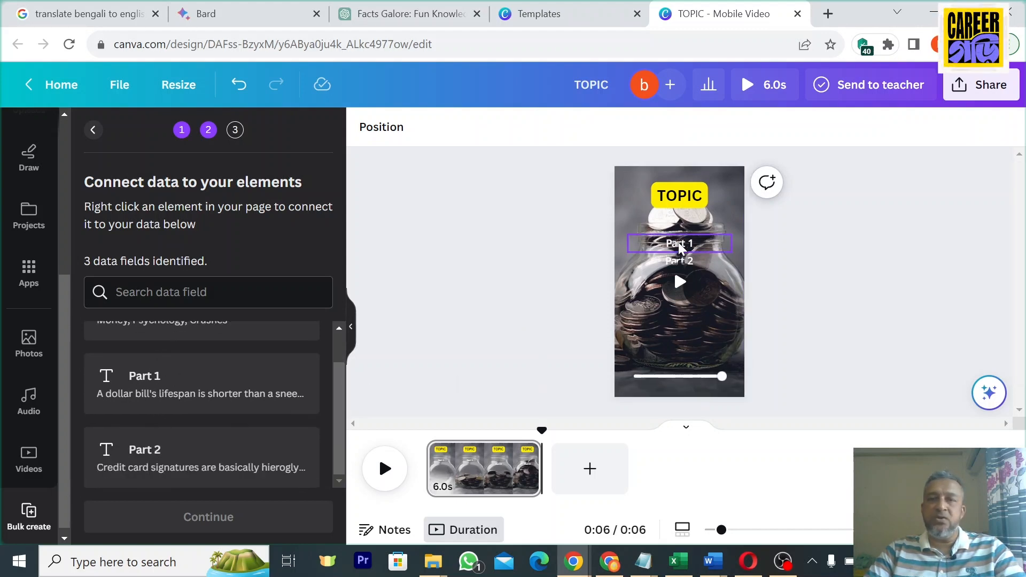
pyautogui.click(679, 246)
pyautogui.click(802, 211)
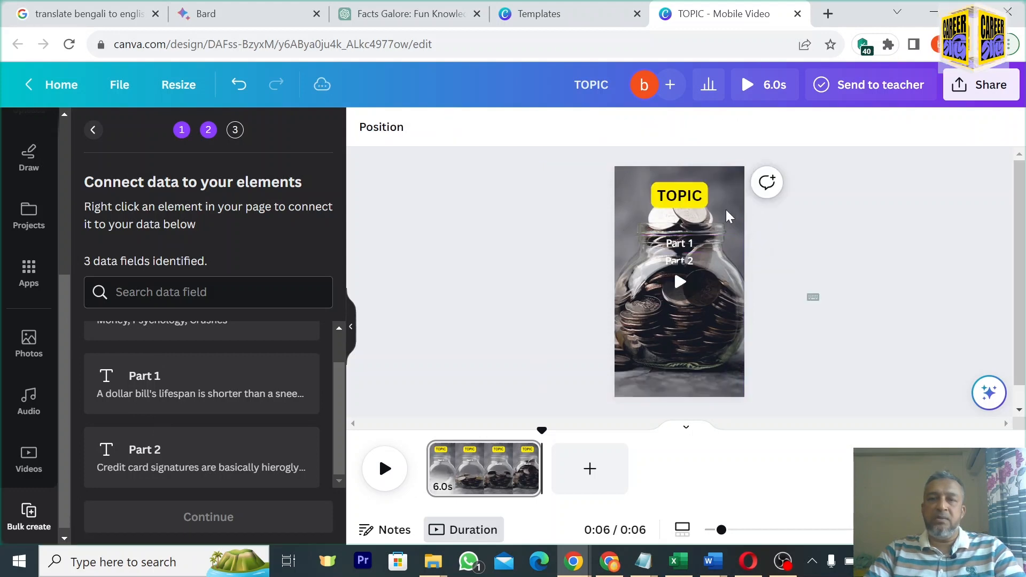
pyautogui.click(678, 198)
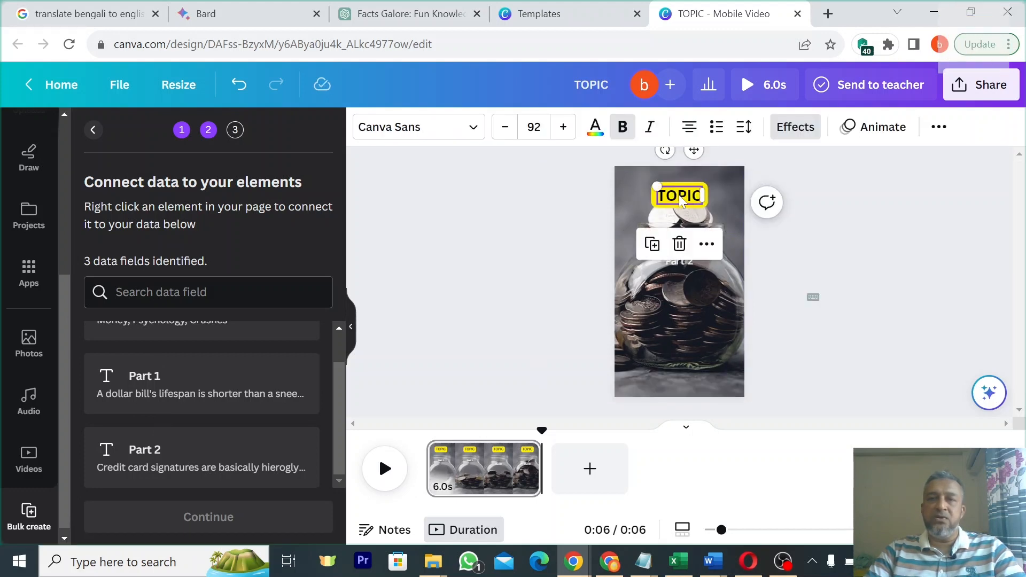
pyautogui.rightClick(680, 199)
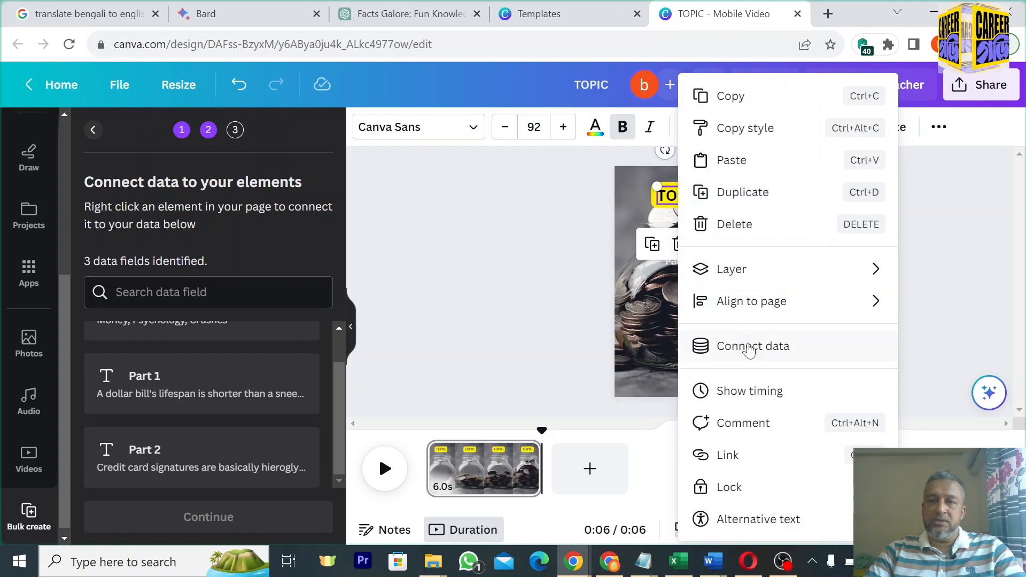
pyautogui.click(766, 355)
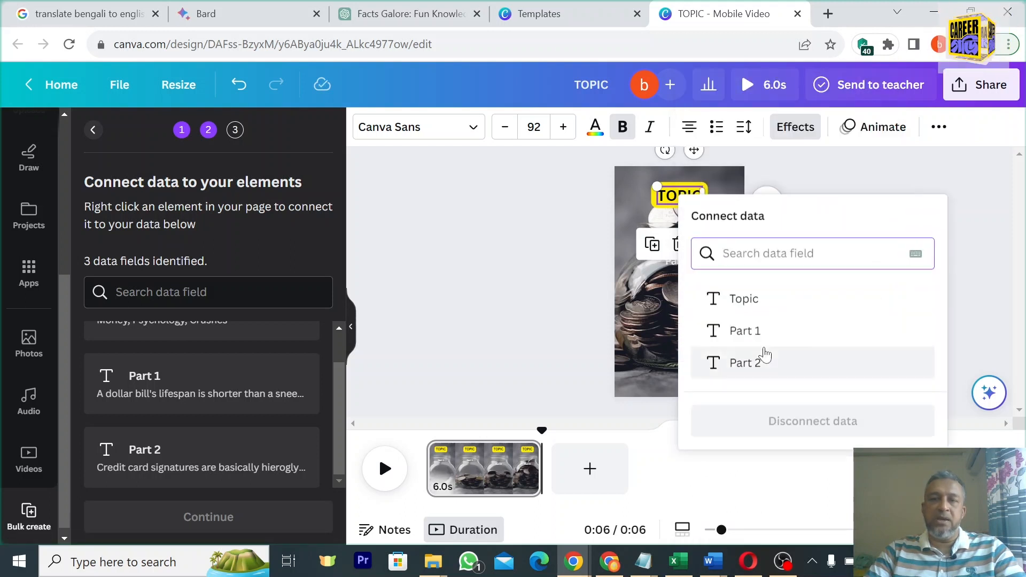
pyautogui.click(760, 304)
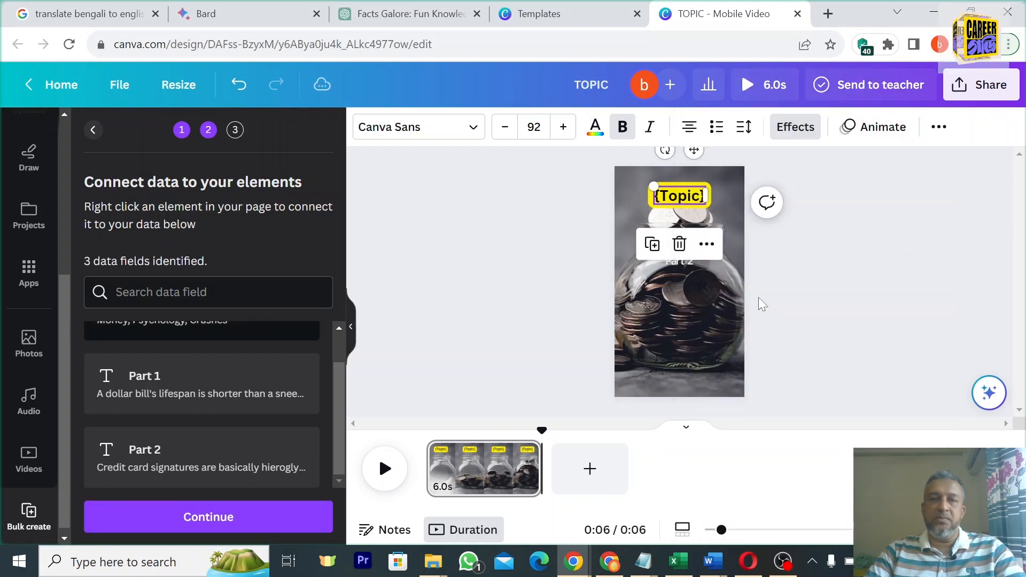
pyautogui.scroll(1, 217, 371)
pyautogui.scroll(1, 218, 379)
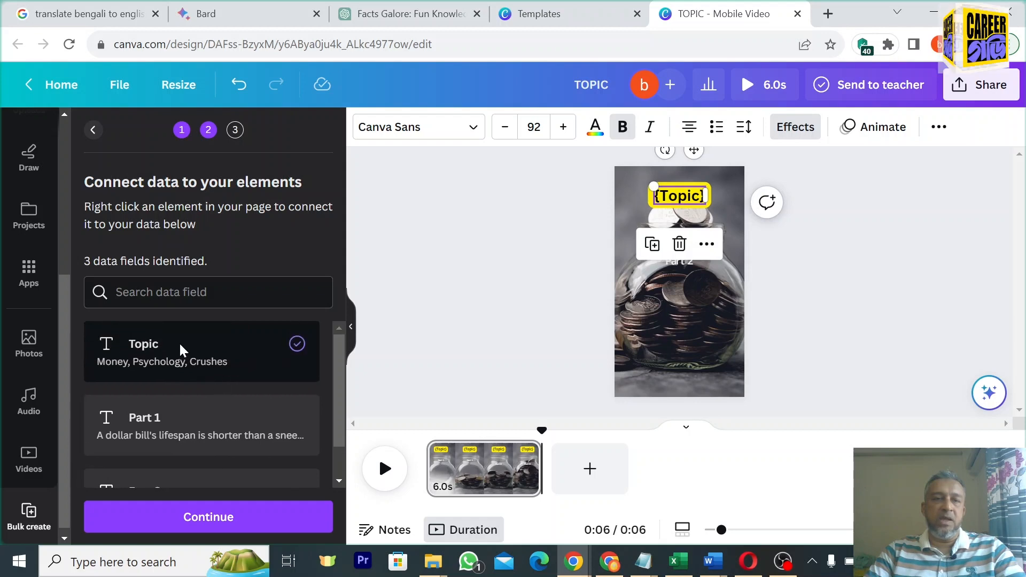
pyautogui.click(760, 262)
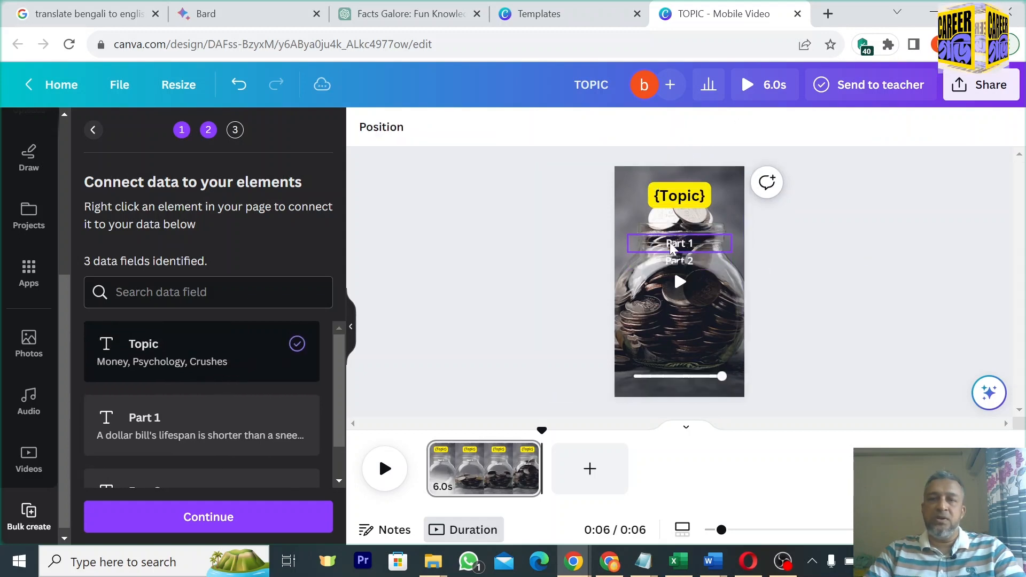
# Connect the Part 1 text to the Part 1 data field and deselect it.
pyautogui.click(674, 246)
pyautogui.rightClick(677, 248)
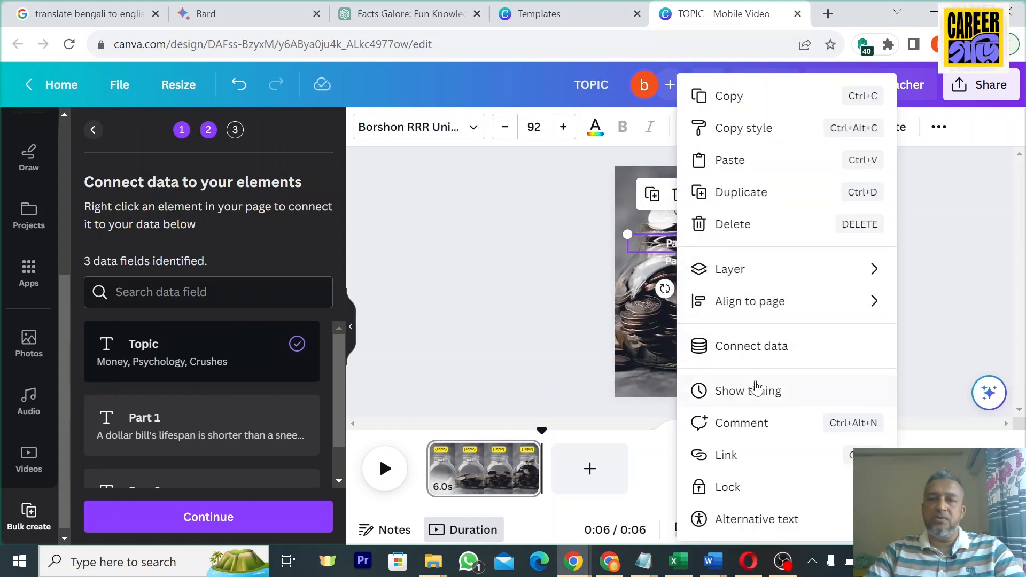
pyautogui.click(769, 347)
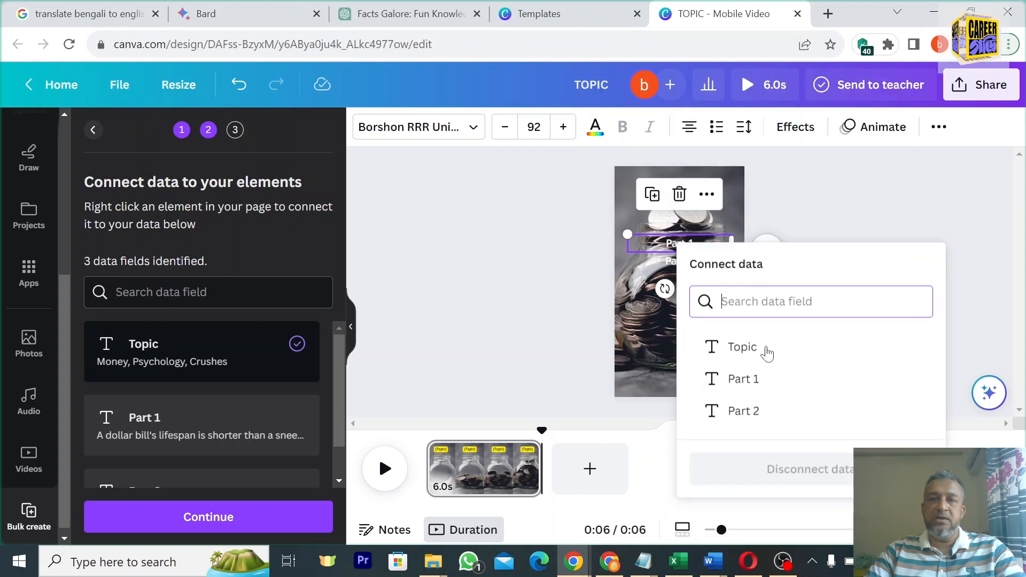
pyautogui.click(760, 380)
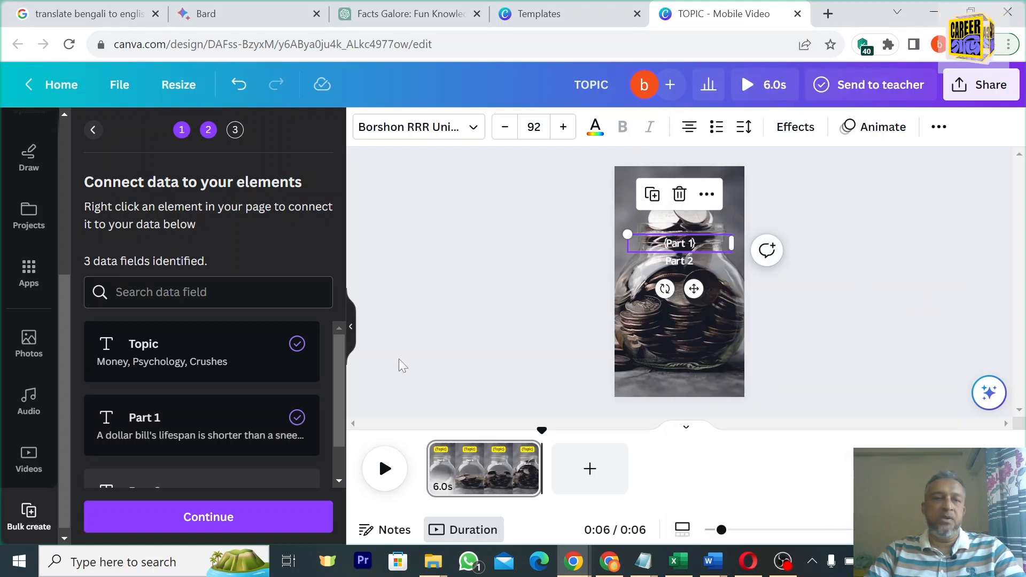
pyautogui.click(828, 351)
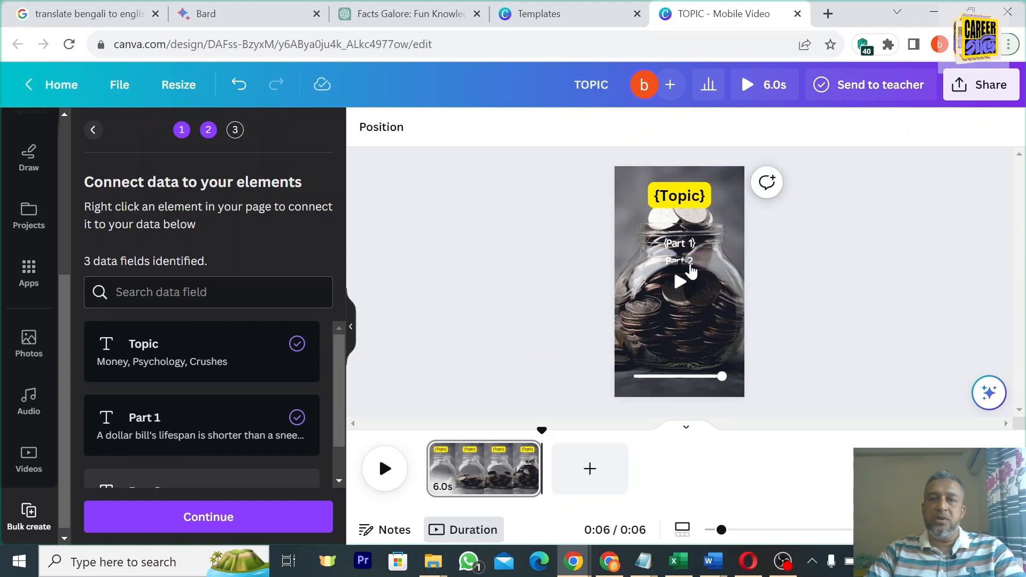
# Connect the Part 2 text to the Part 2 data field and deselect it.
pyautogui.click(717, 267)
pyautogui.rightClick(707, 261)
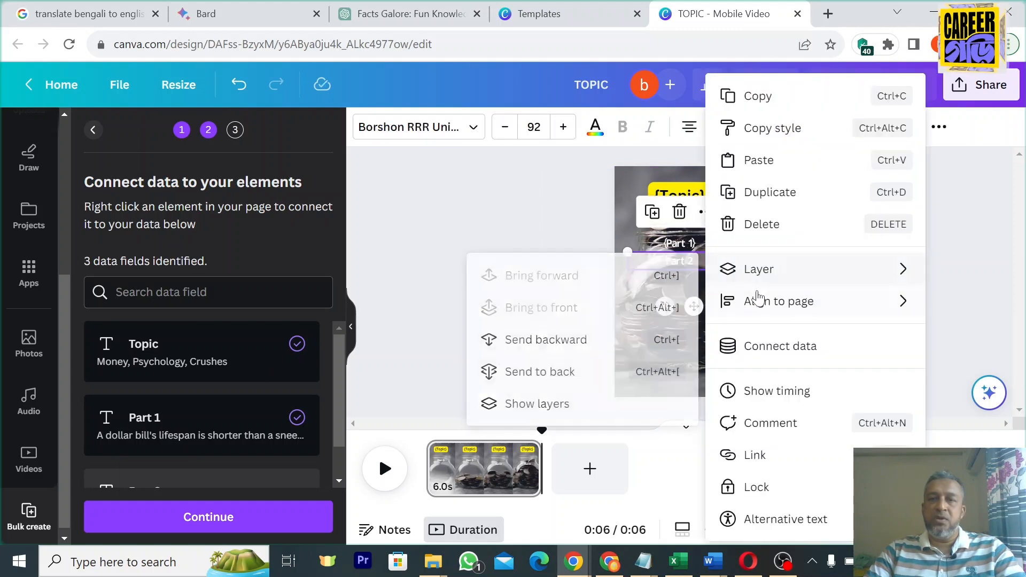
pyautogui.click(777, 355)
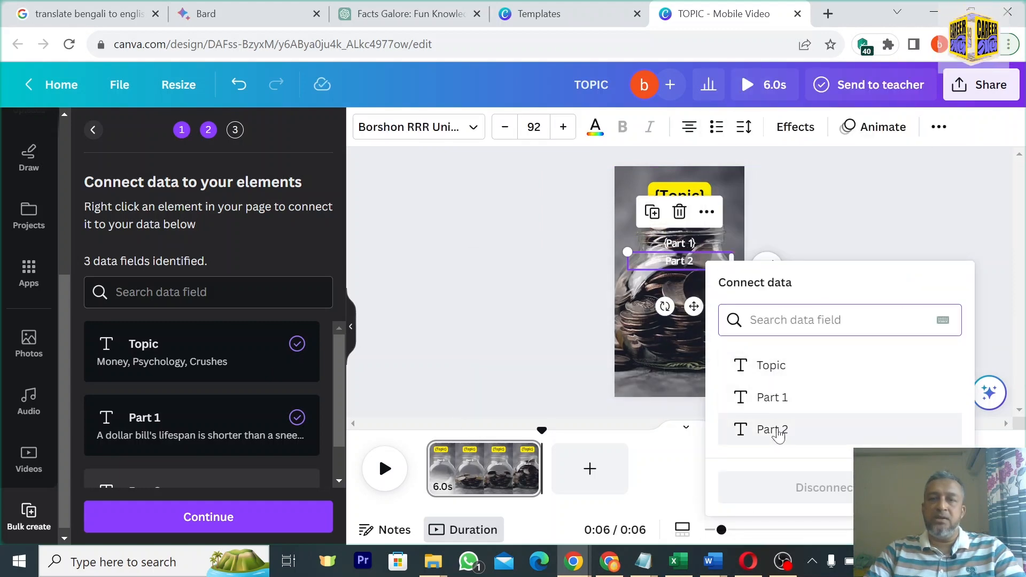
pyautogui.click(775, 430)
pyautogui.click(888, 265)
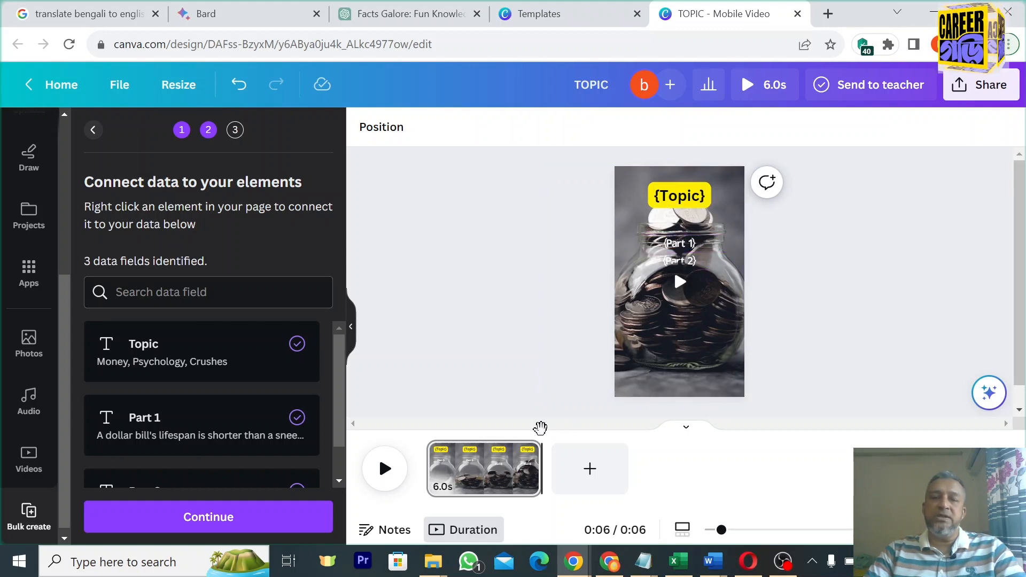
# Preview the template video from its beginning and check that the Topic, Part 1 and Part 2 fields are connected.
pyautogui.moveTo(541, 431); pyautogui.dragTo(415, 436)
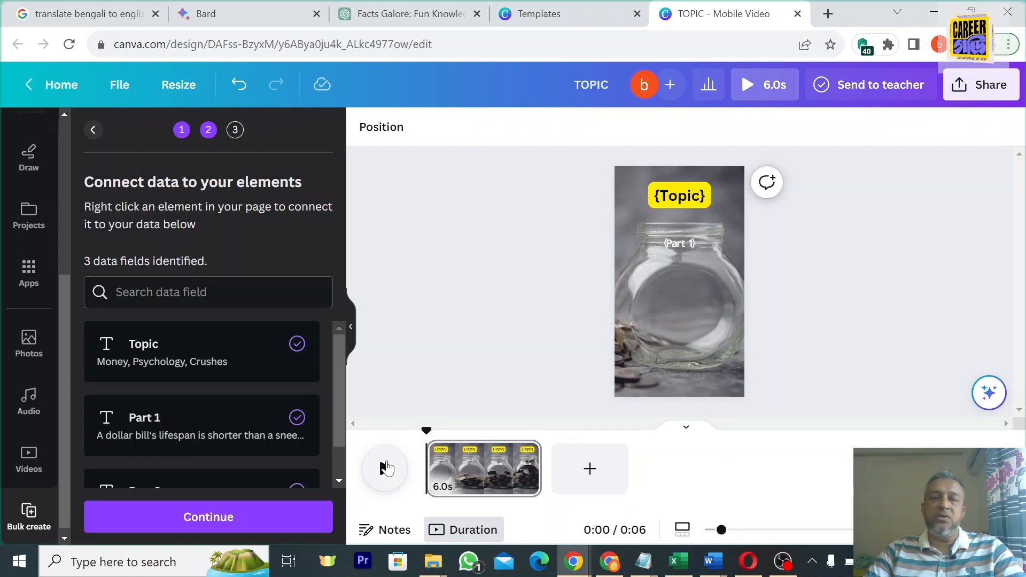
pyautogui.click(385, 468)
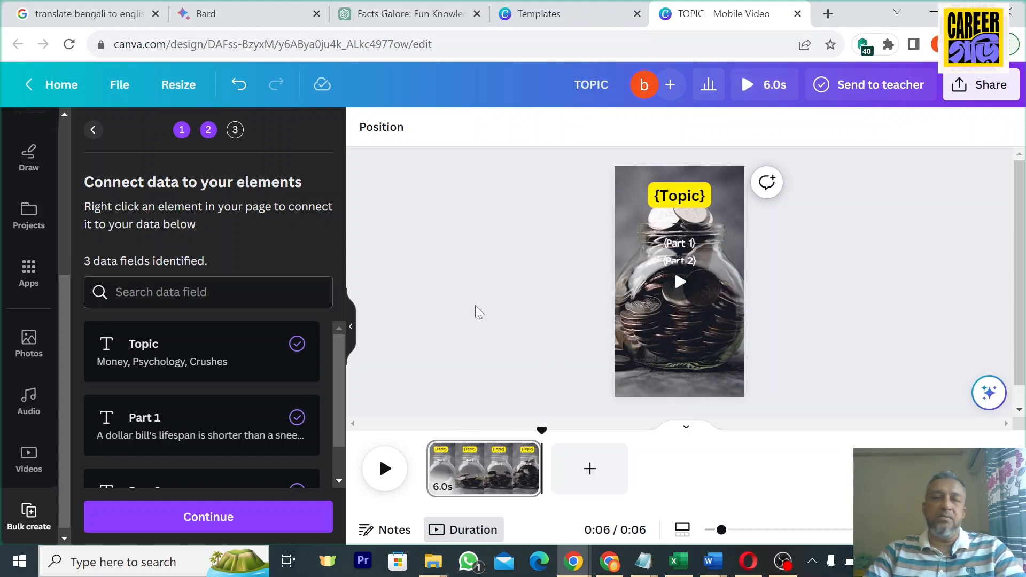
pyautogui.scroll(-1, 476, 312)
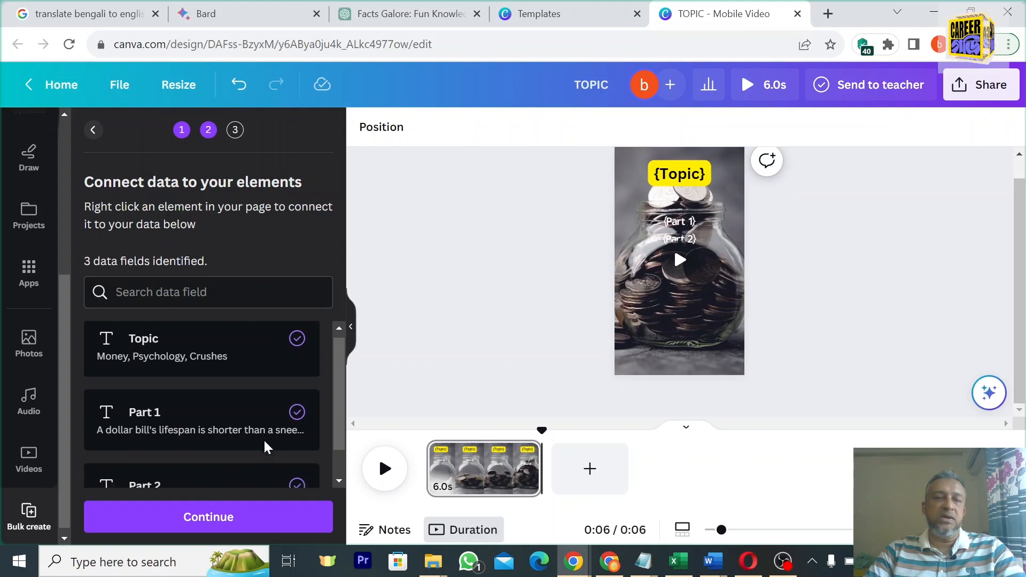
pyautogui.scroll(-1, 268, 446)
pyautogui.click(667, 214)
pyautogui.scroll(1, 668, 217)
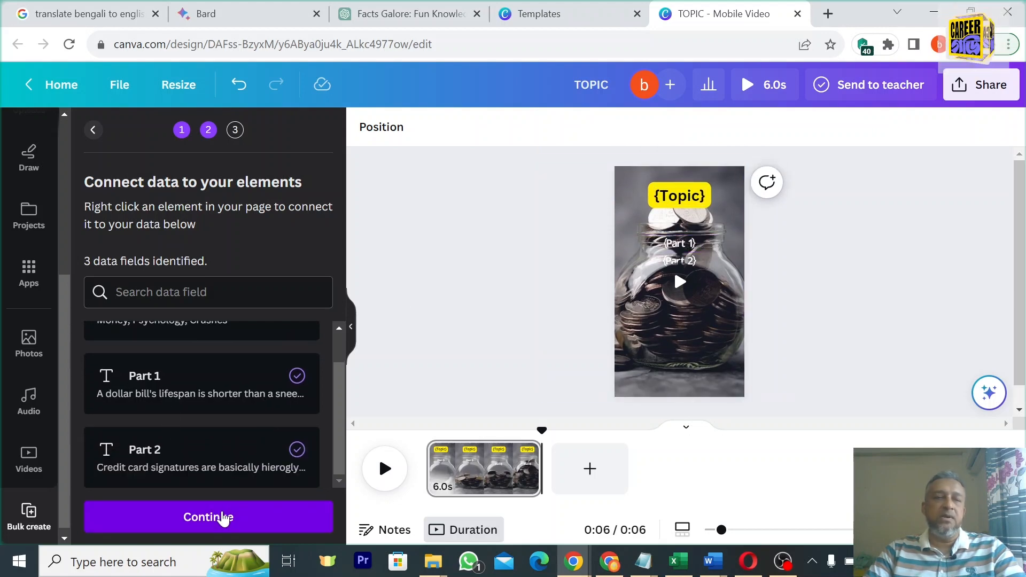
# Continue to applying the data, keep every row selected and generate the 20 pages.
pyautogui.click(223, 517)
pyautogui.scroll(-8, 242, 366)
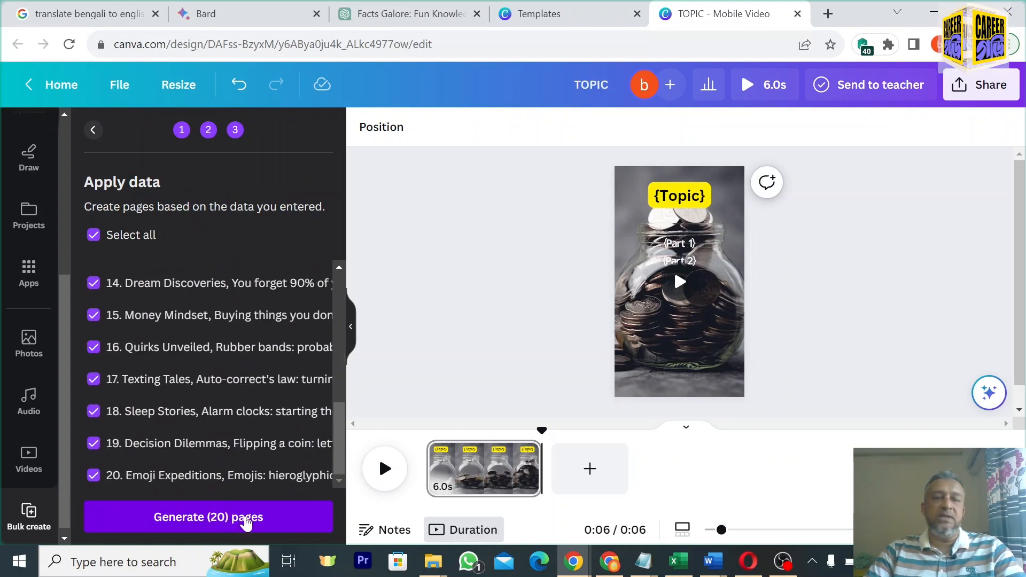
pyautogui.click(247, 518)
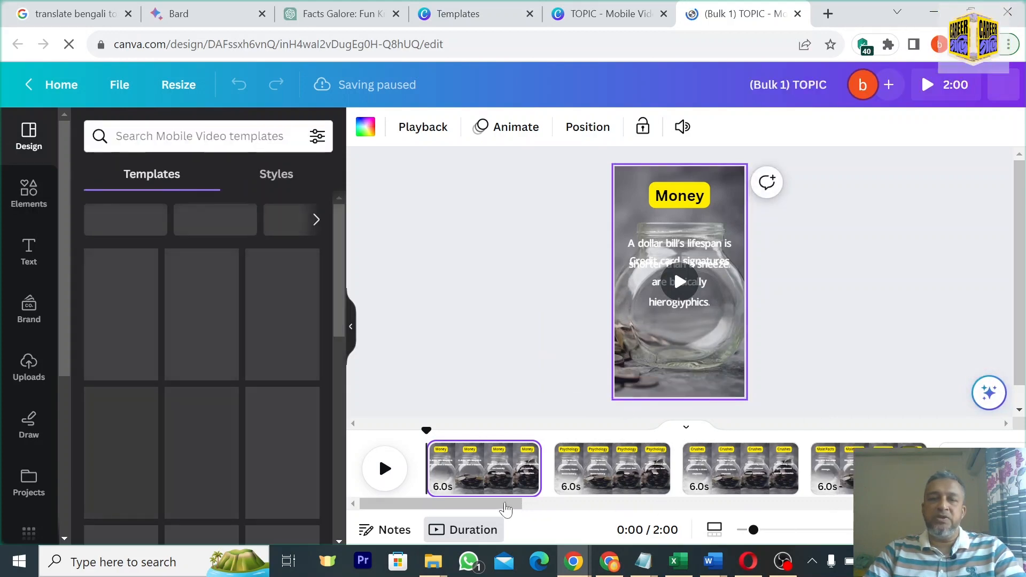
# Look through the generated pages, play them from the first one and return to the start of the Money page.
pyautogui.moveTo(491, 508); pyautogui.dragTo(819, 514)
pyautogui.moveTo(775, 504); pyautogui.dragTo(428, 491)
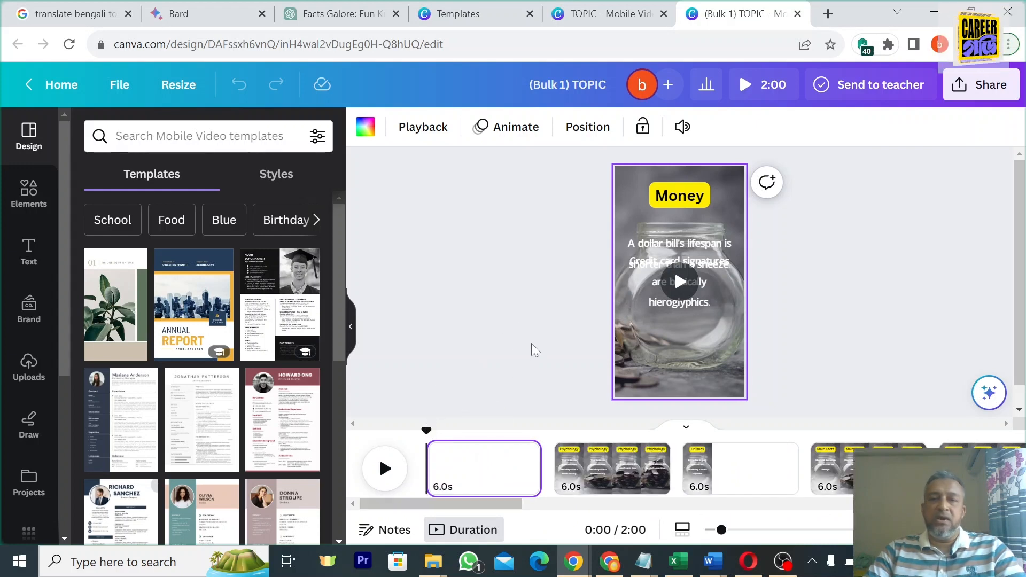
pyautogui.click(382, 469)
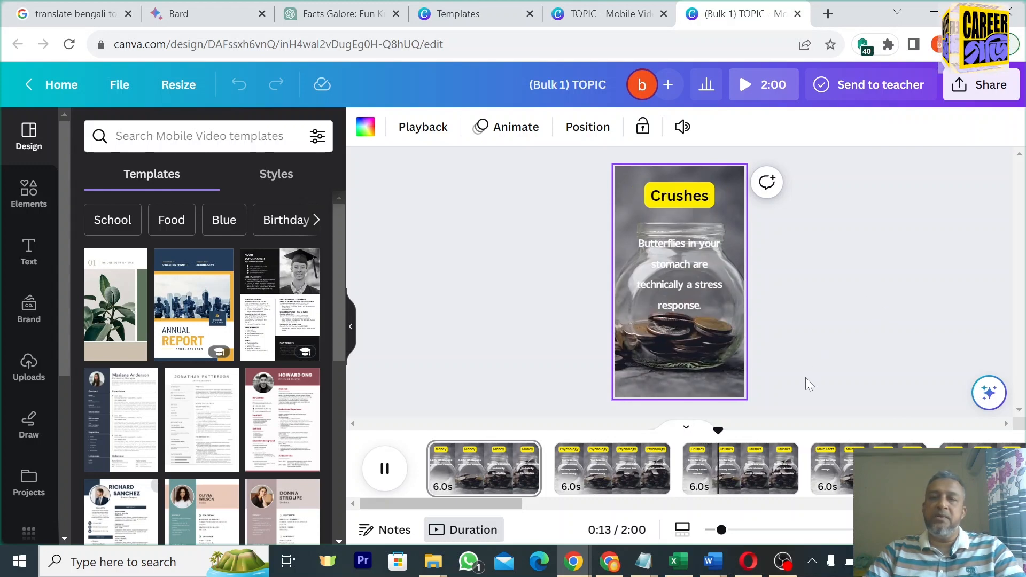
pyautogui.click(753, 429)
pyautogui.click(427, 439)
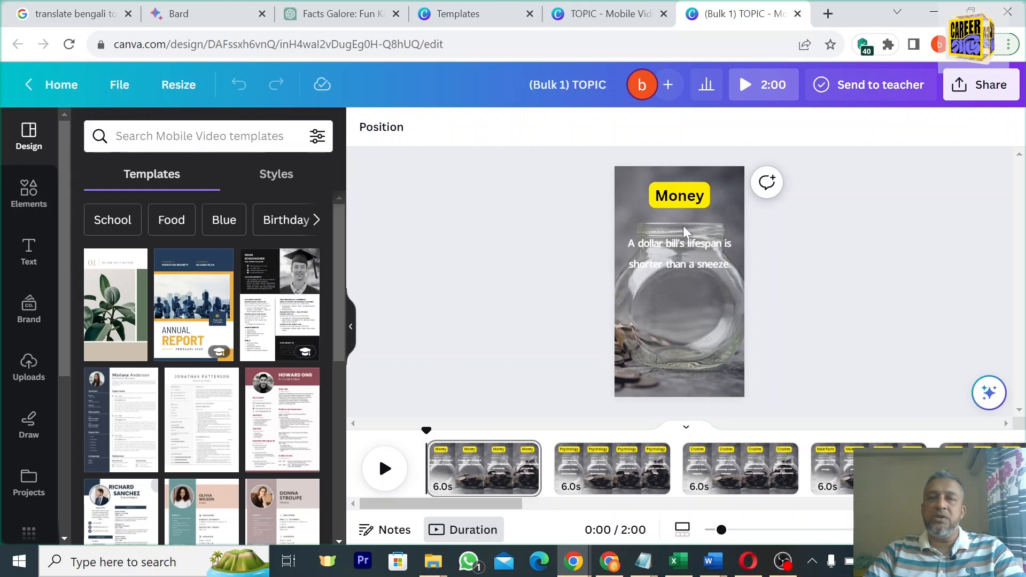
# Select both fact texts on the Money page and set their line spacing to 1.01.
pyautogui.click(676, 243)
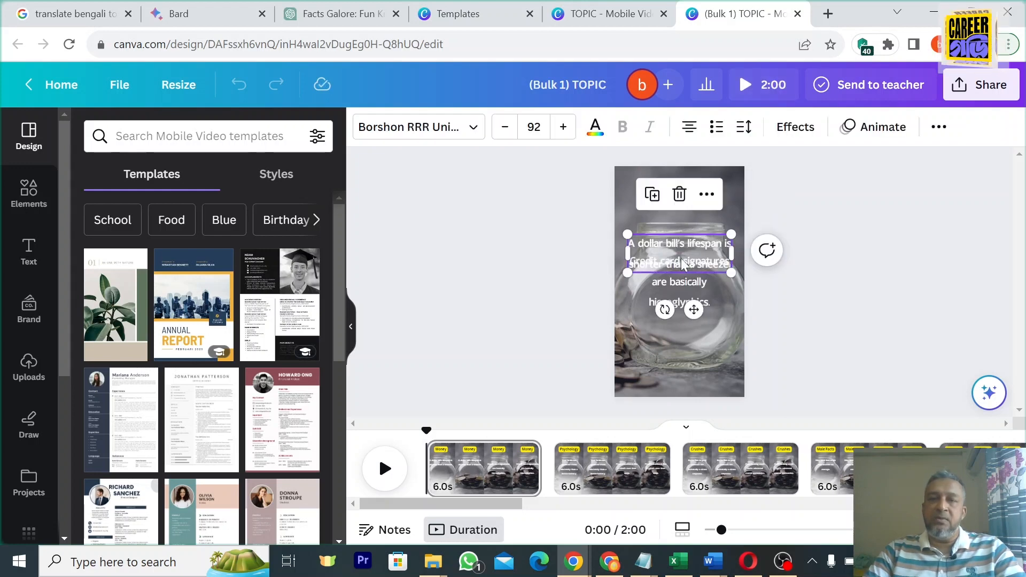
pyautogui.keyDown('shift'); pyautogui.click(707, 298); pyautogui.keyUp('shift')
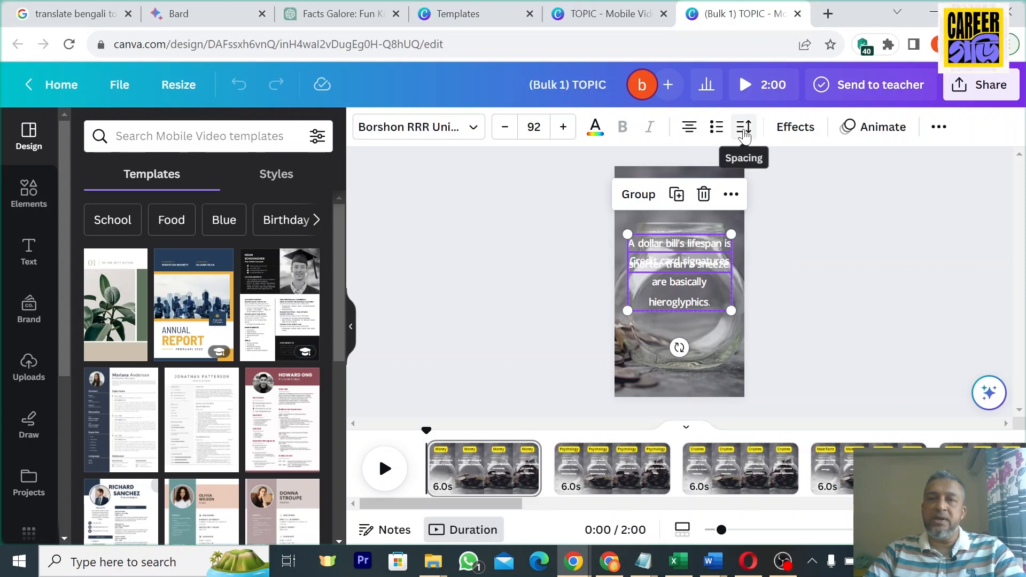
pyautogui.click(745, 135)
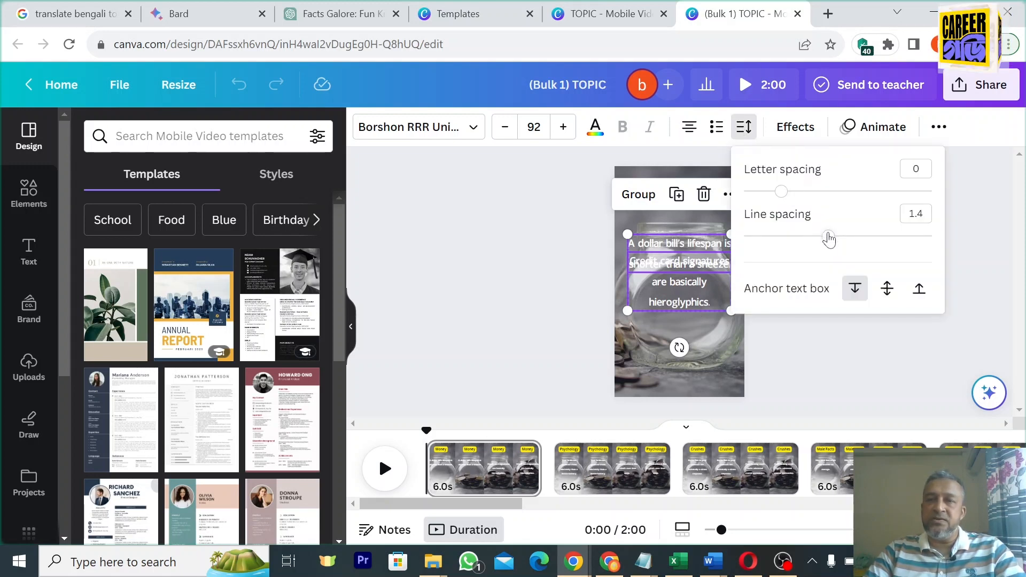
pyautogui.moveTo(830, 240); pyautogui.dragTo(793, 240)
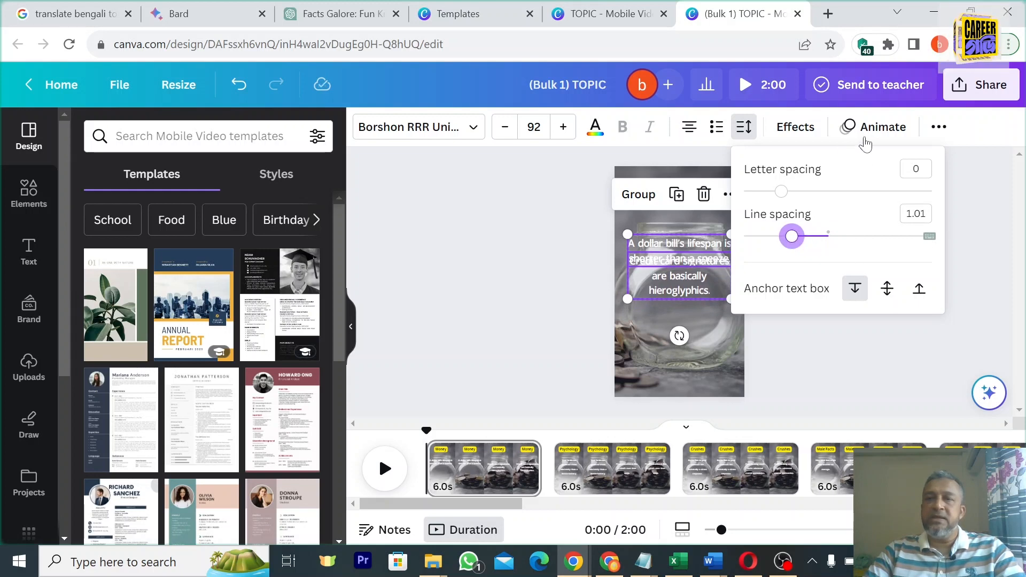
# Apply the Outline text effect in black to both fact texts on the Money page.
pyautogui.click(796, 126)
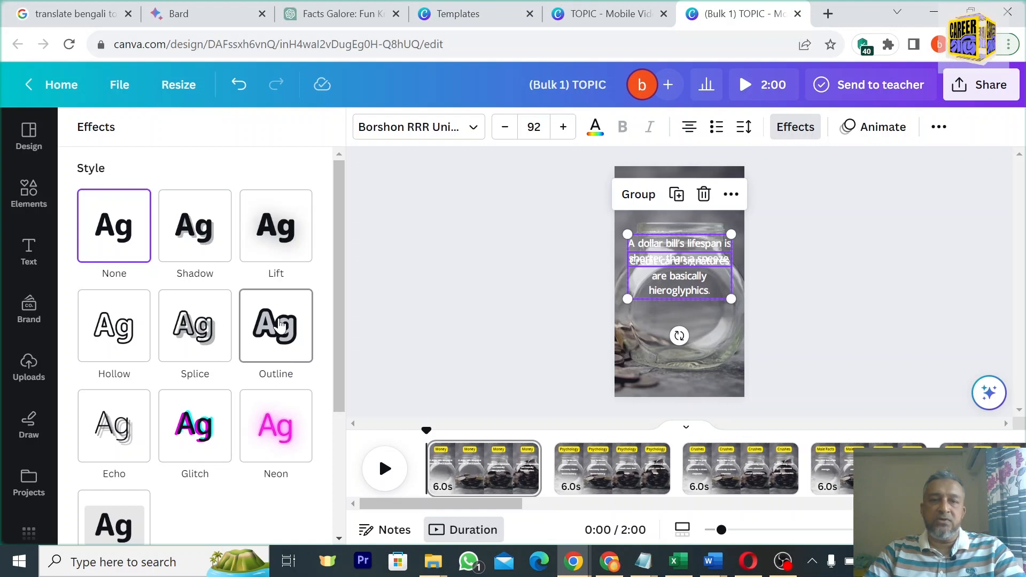
pyautogui.click(281, 323)
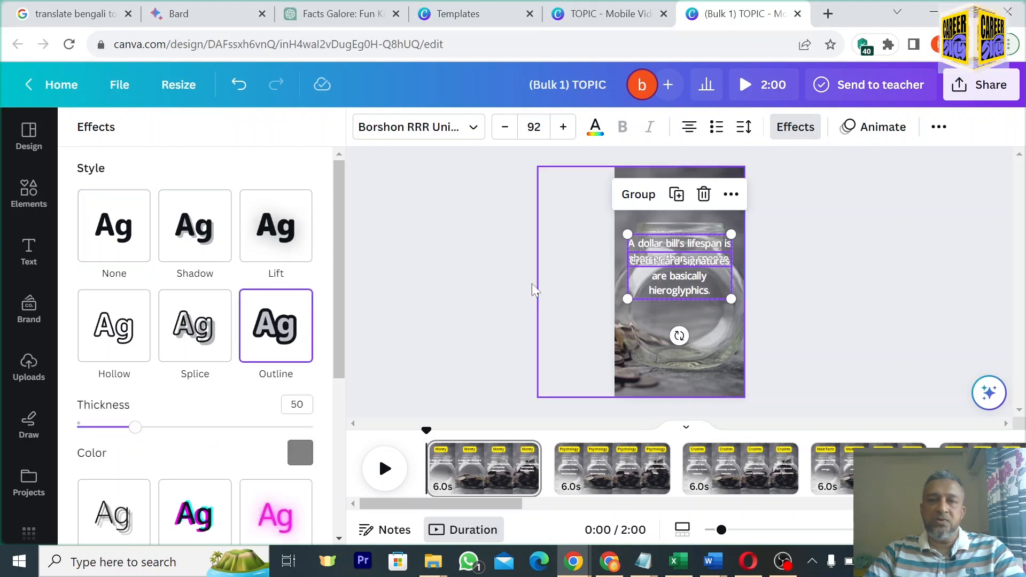
pyautogui.click(301, 454)
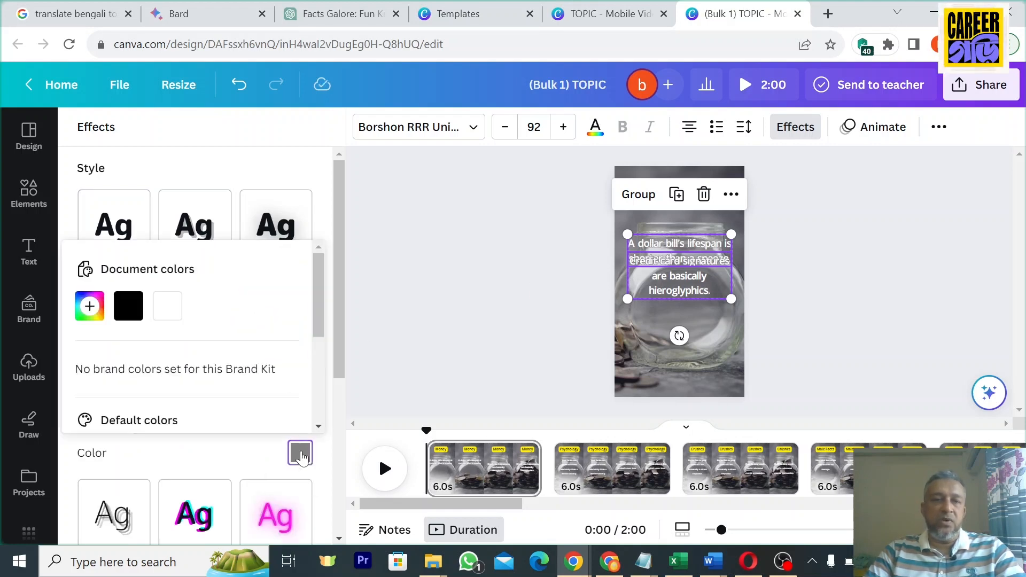
pyautogui.click(128, 306)
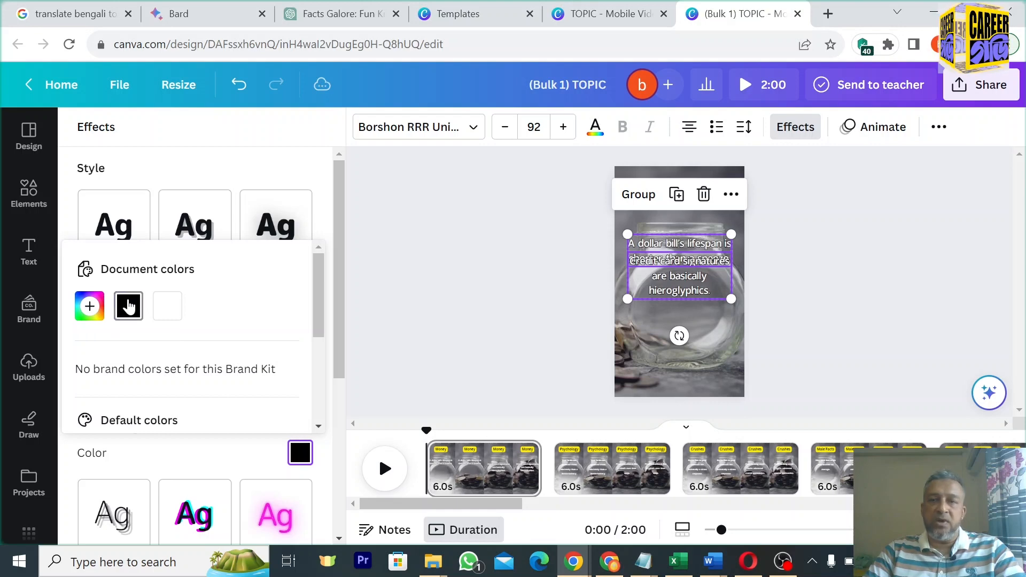
pyautogui.click(833, 284)
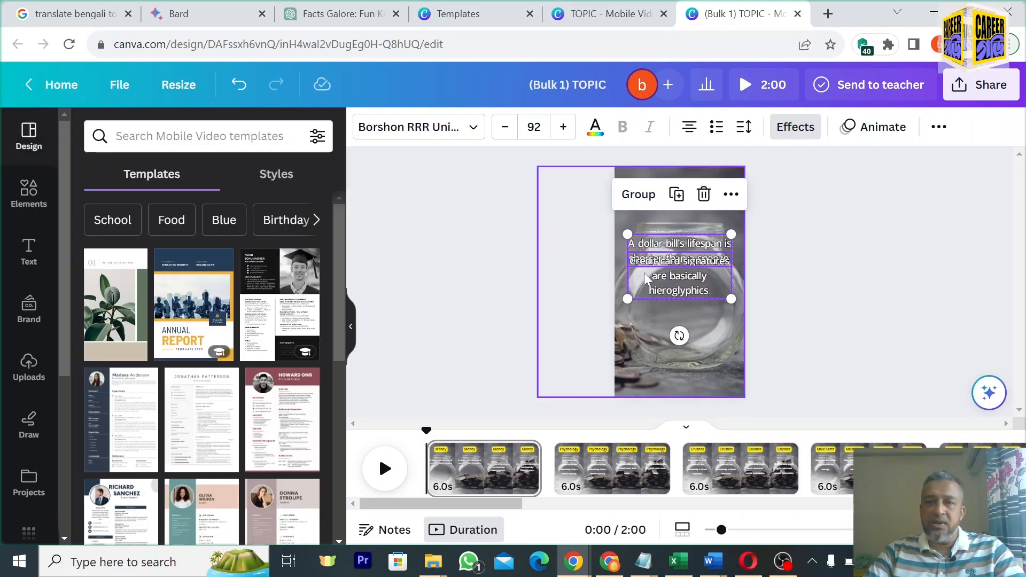
# Move the credit card text and the dollar bill text slightly lower on the Money page and deselect them.
pyautogui.click(722, 286)
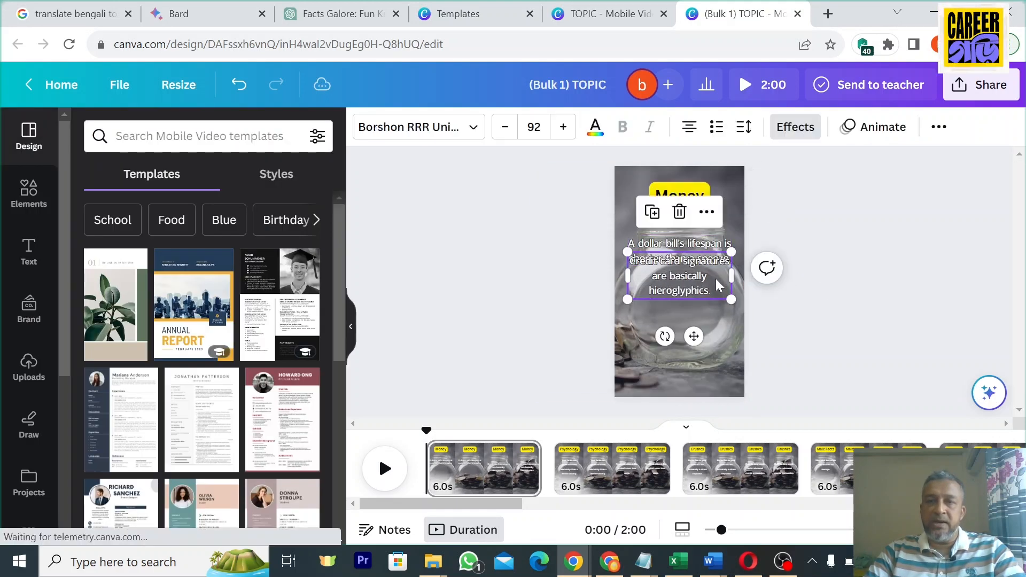
pyautogui.moveTo(720, 287); pyautogui.dragTo(716, 297)
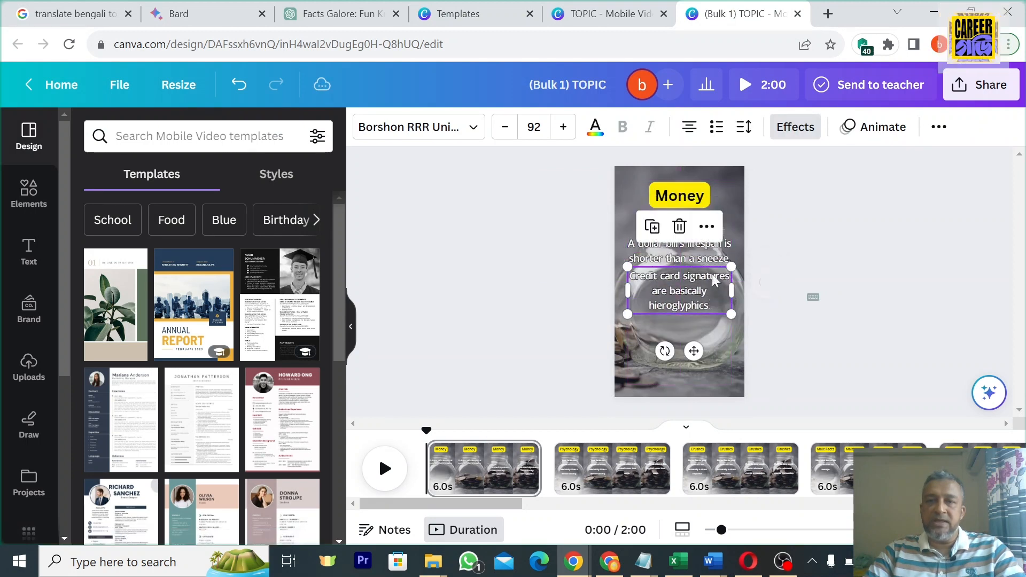
pyautogui.click(716, 246)
pyautogui.moveTo(716, 245); pyautogui.dragTo(716, 261)
pyautogui.click(882, 259)
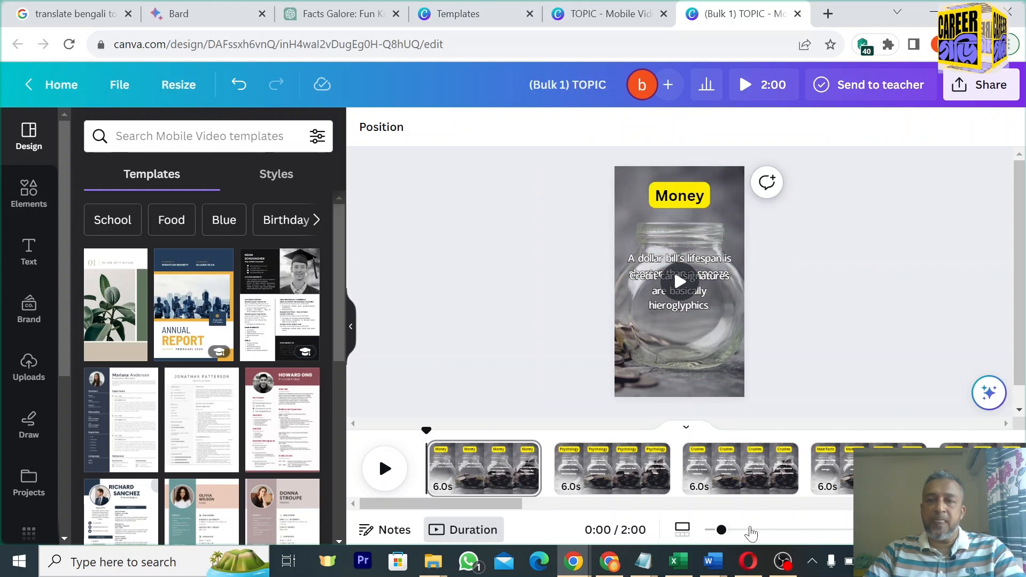
# Enlarge the page view and play the video from the Money page into the Psychology page to review the texts.
pyautogui.moveTo(722, 530); pyautogui.dragTo(729, 532)
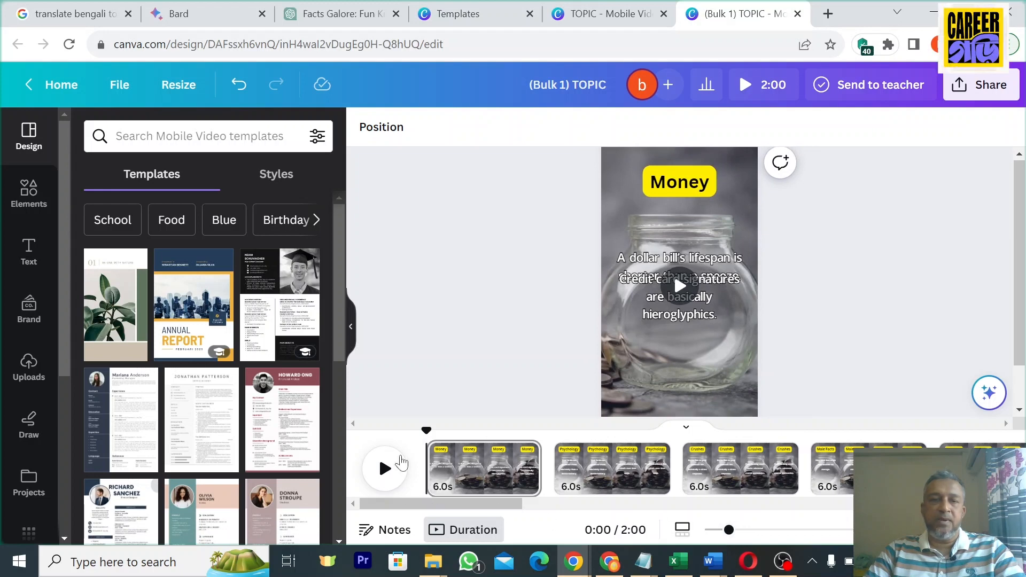
pyautogui.click(383, 461)
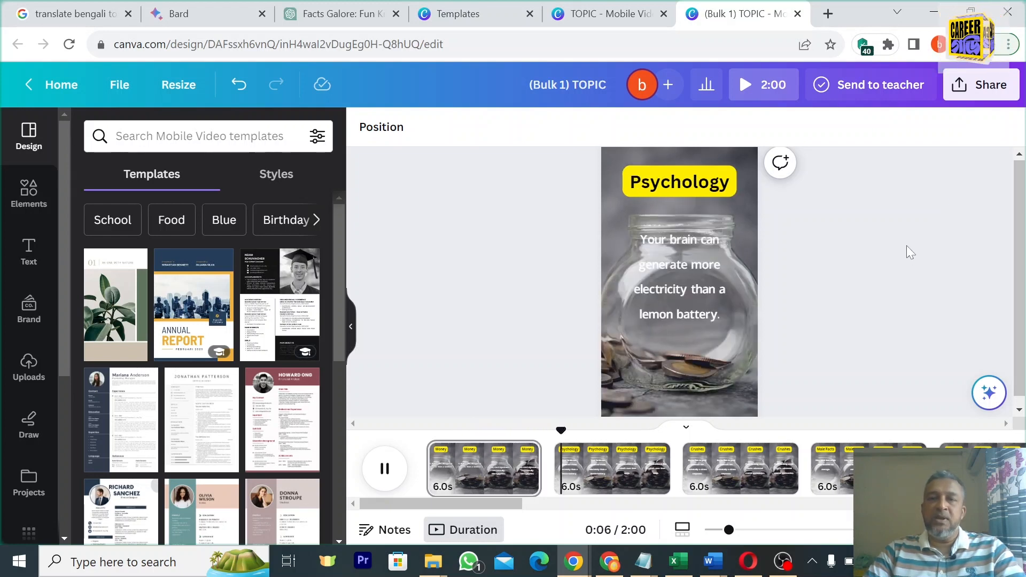
pyautogui.click(723, 317)
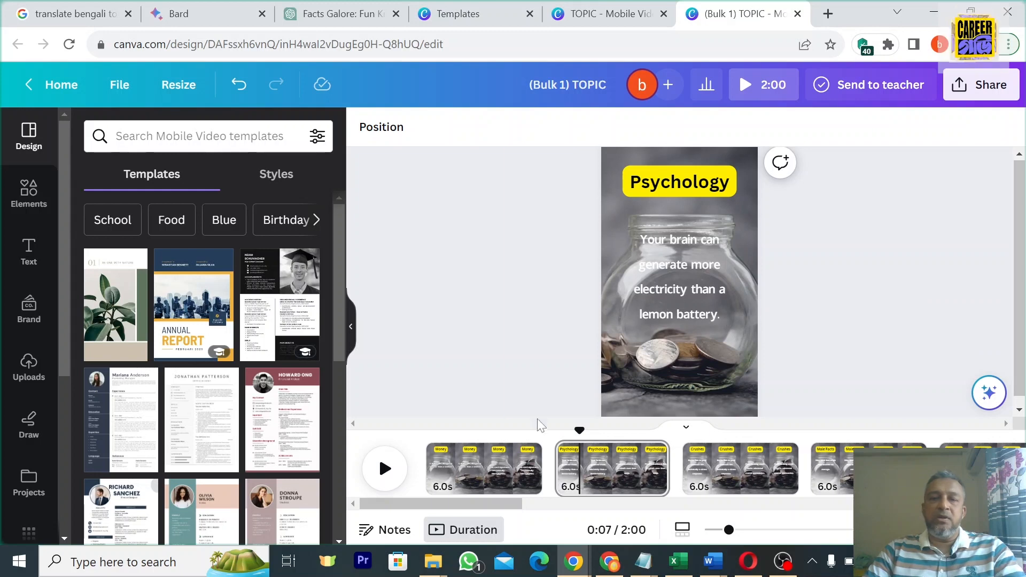
pyautogui.moveTo(579, 429); pyautogui.dragTo(598, 442)
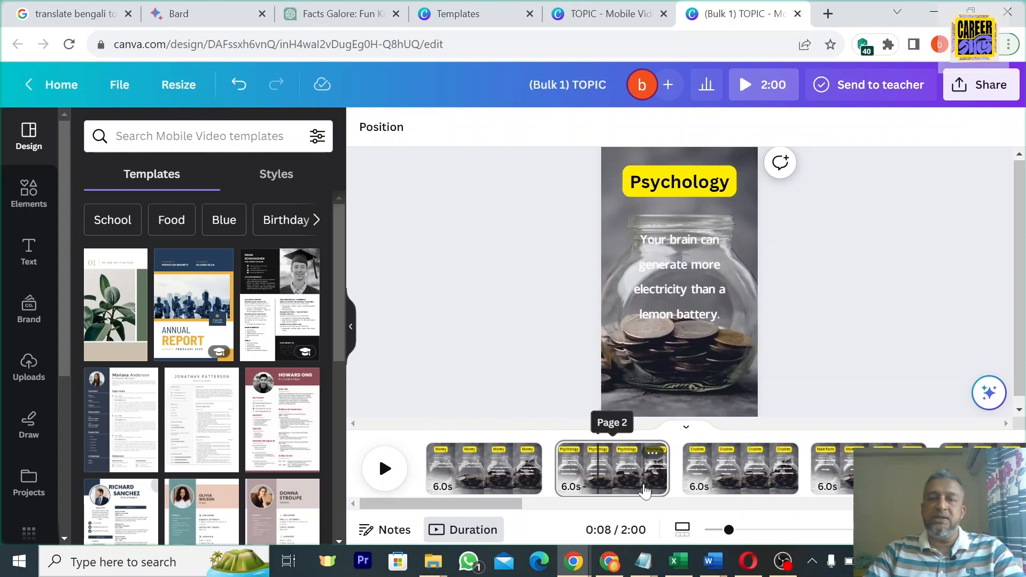
# Delete the coin jar background video from the Psychology page, select the blank page and fit it in view.
pyautogui.click(644, 492)
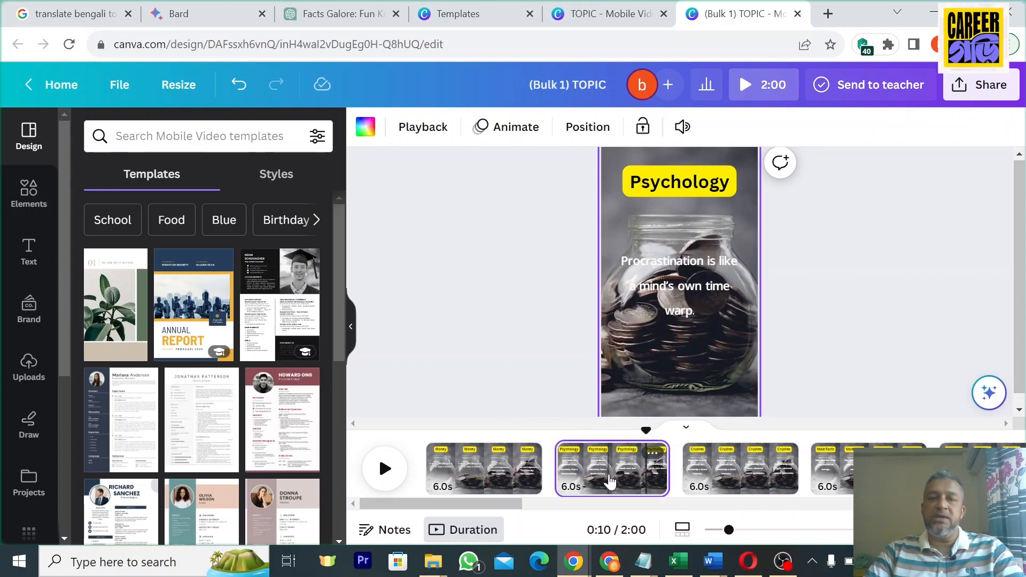
pyautogui.click(752, 203)
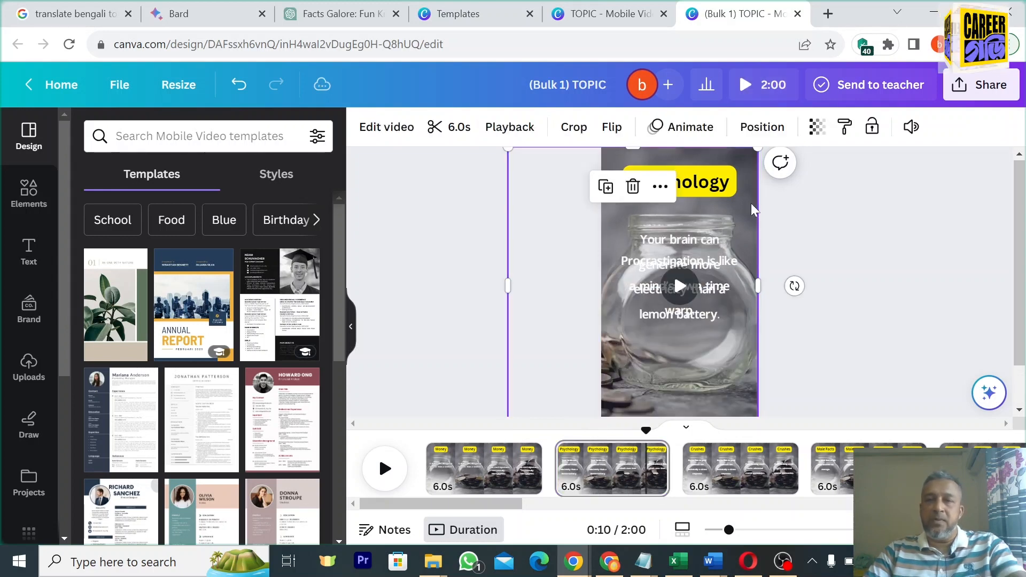
pyautogui.press('Delete')
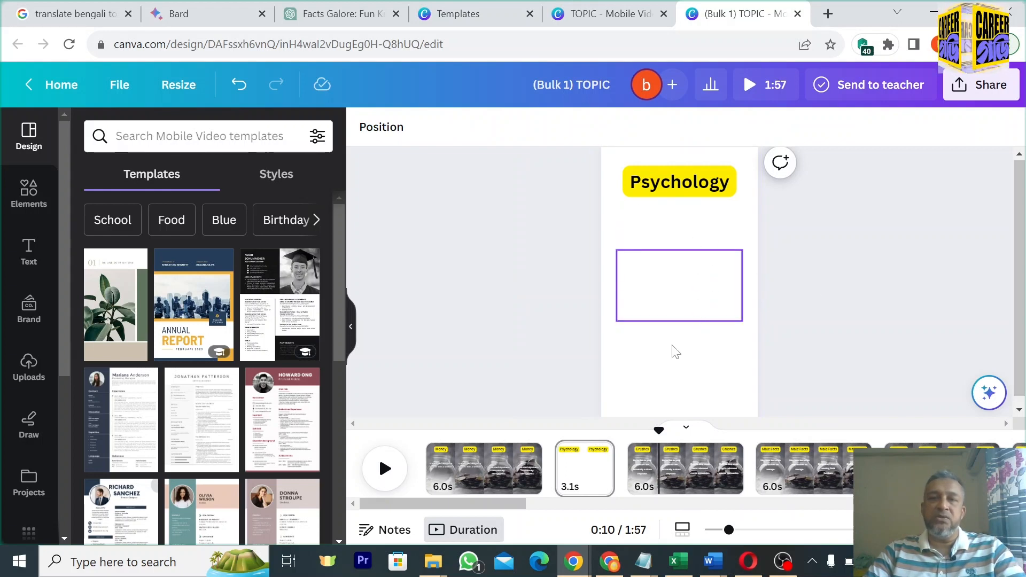
pyautogui.click(749, 175)
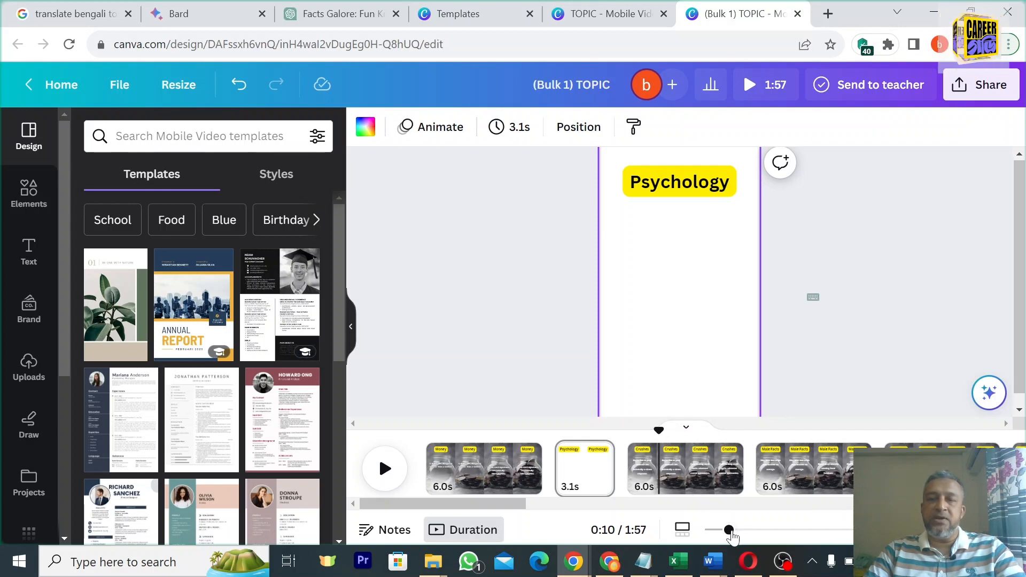
pyautogui.moveTo(729, 530); pyautogui.dragTo(723, 530)
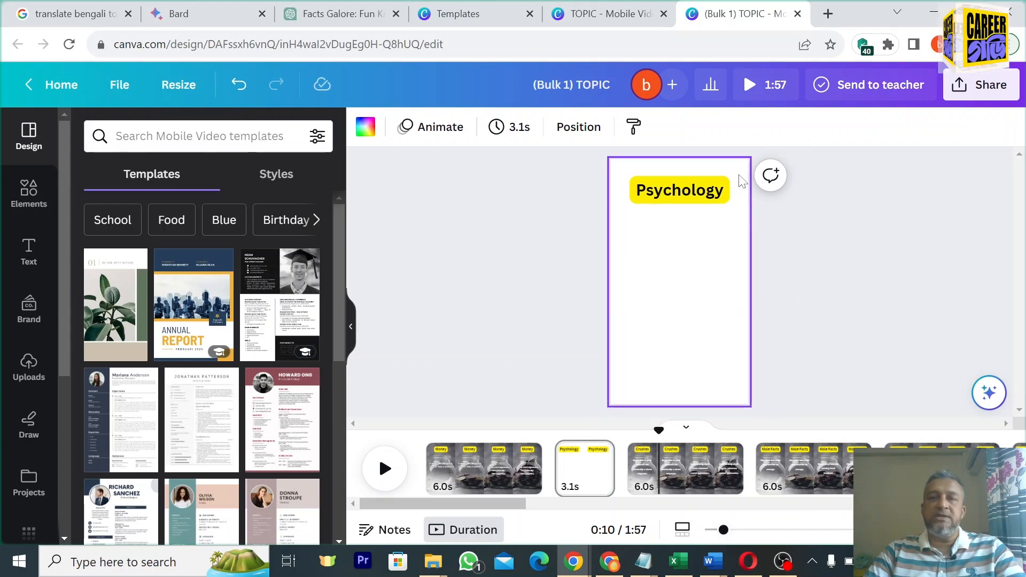
pyautogui.click(187, 136)
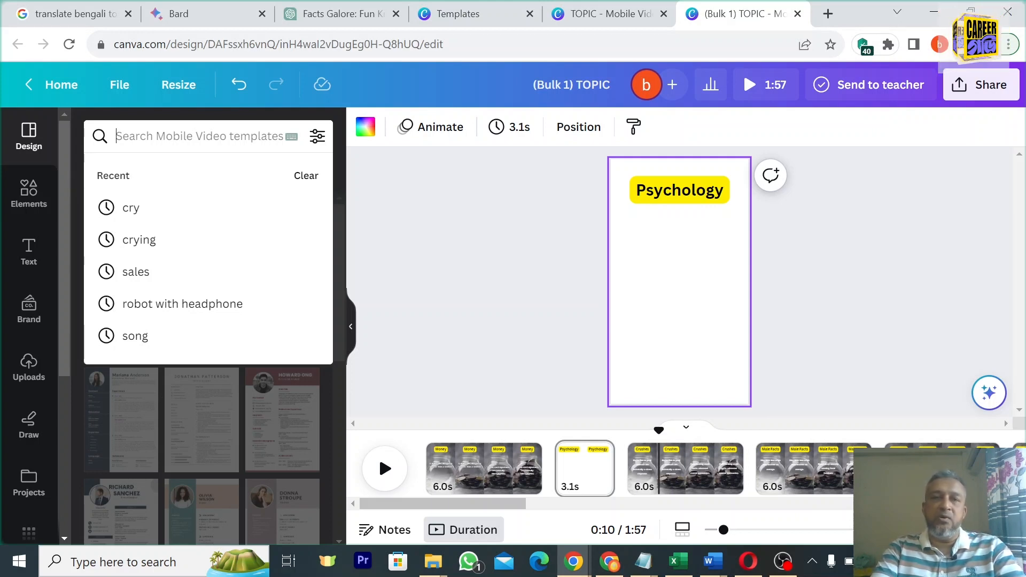
pyautogui.press('Escape')
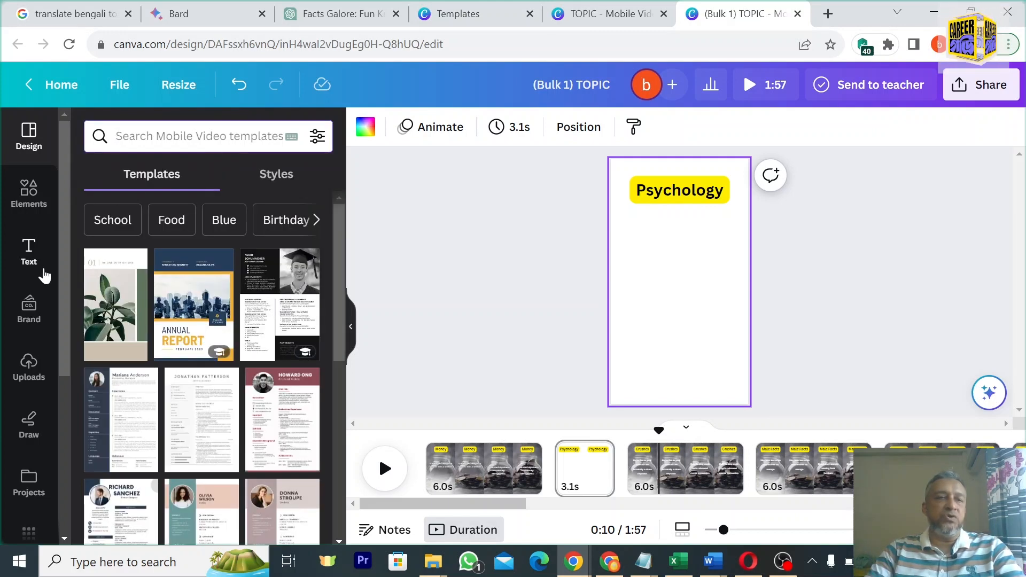
# Search Canva's video library for beach waves.
pyautogui.scroll(-5, 24, 332)
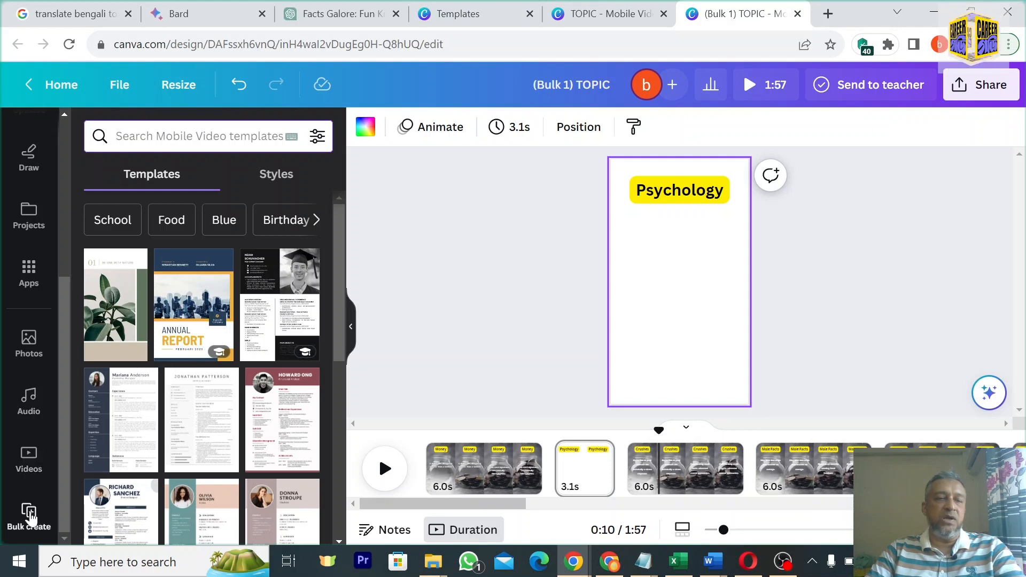
pyautogui.click(33, 272)
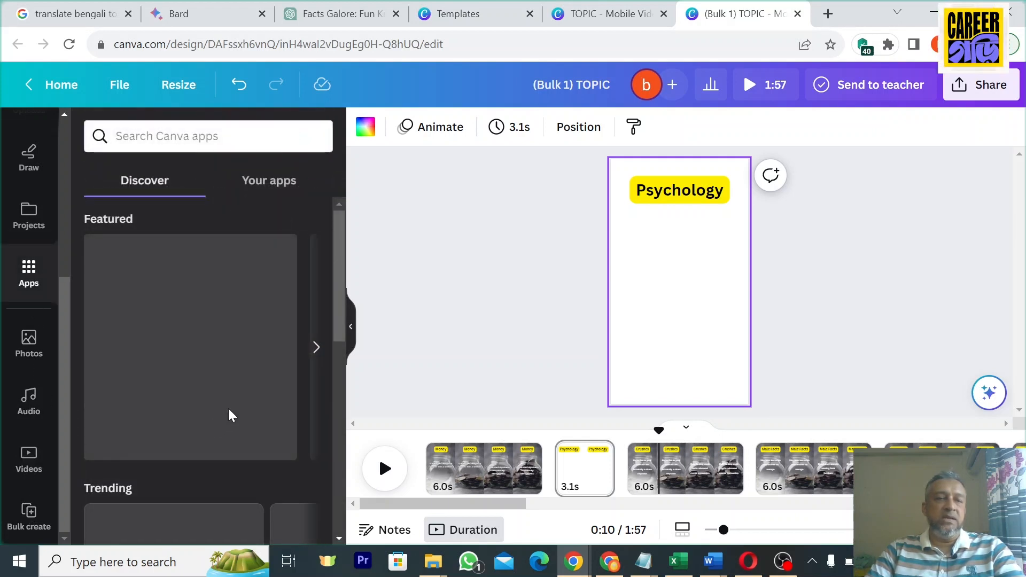
pyautogui.scroll(-5, 120, 435)
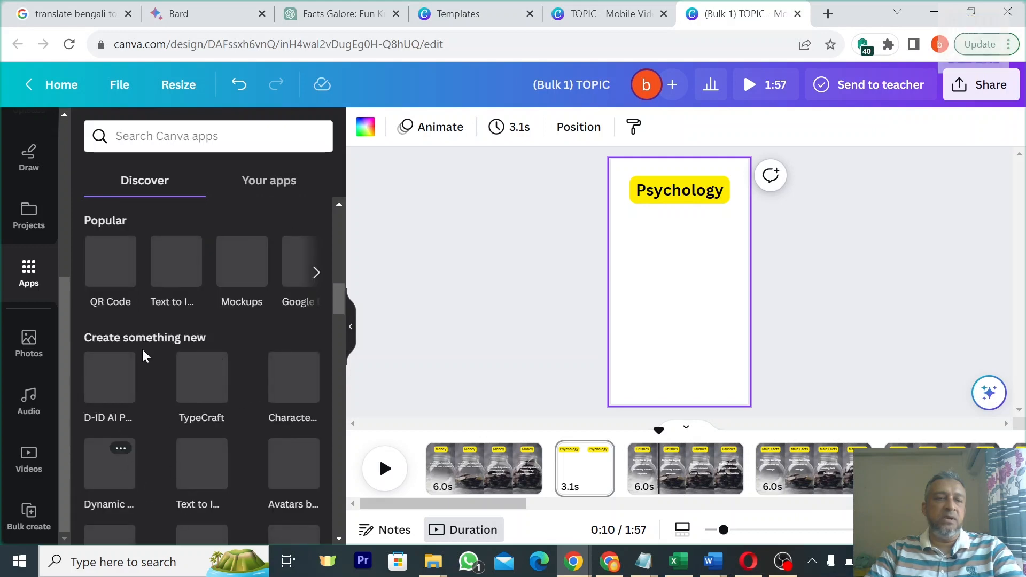
pyautogui.scroll(5, 142, 348)
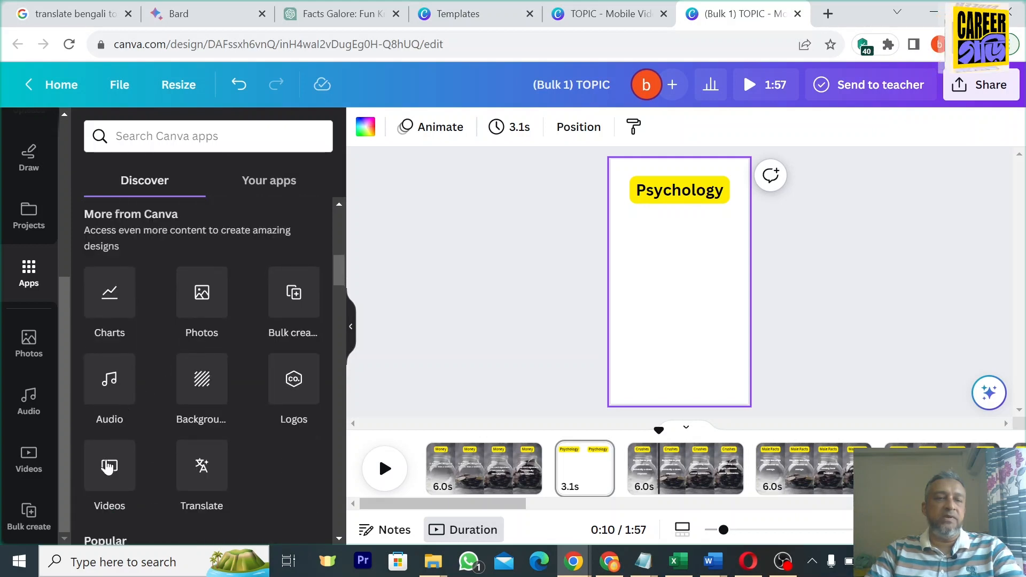
pyautogui.click(109, 467)
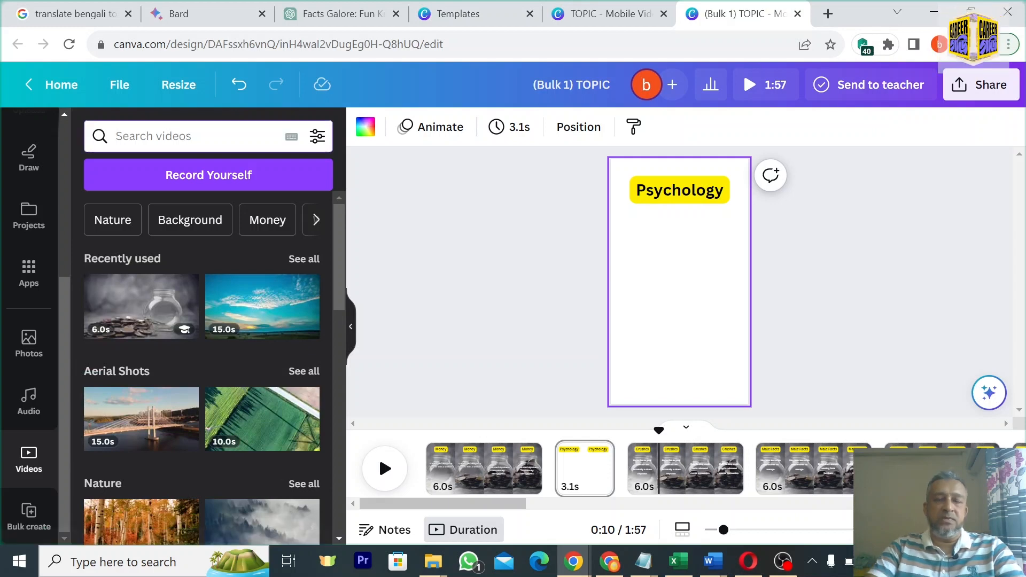
pyautogui.write('beach')
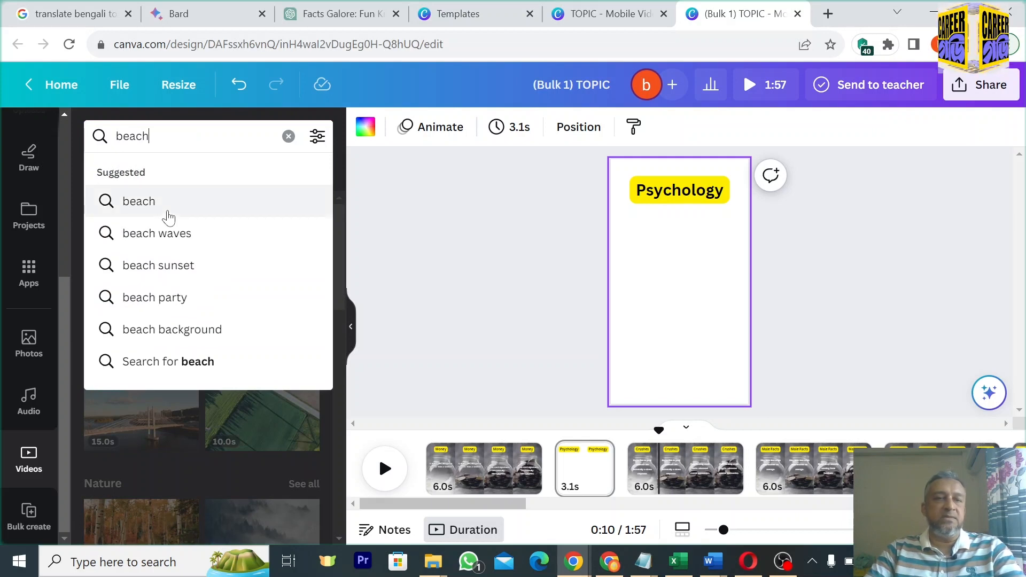
pyautogui.click(168, 238)
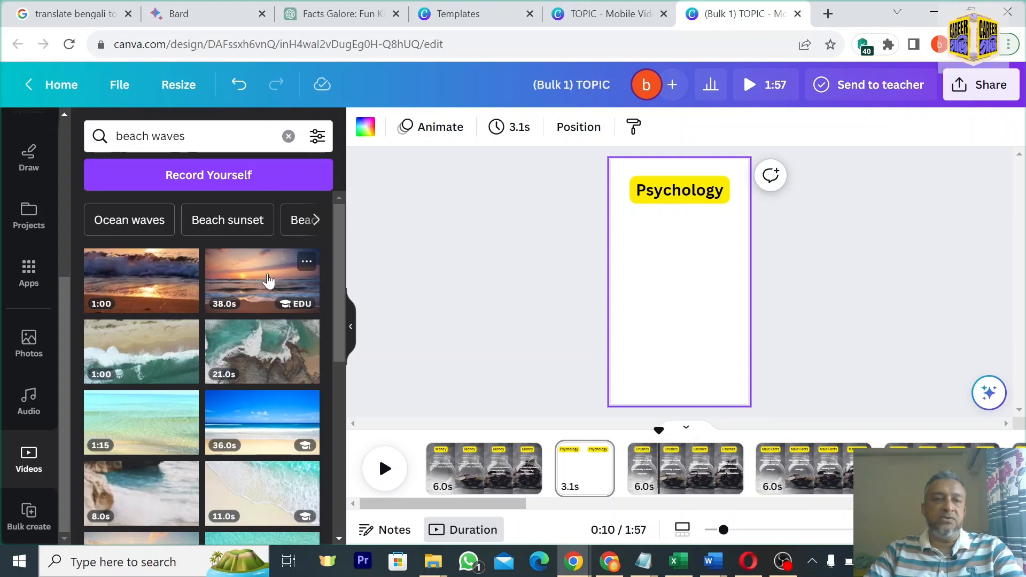
# Browse the beach waves clips and add the 38-second sunset beach video to the Psychology page.
pyautogui.scroll(-5, 217, 412)
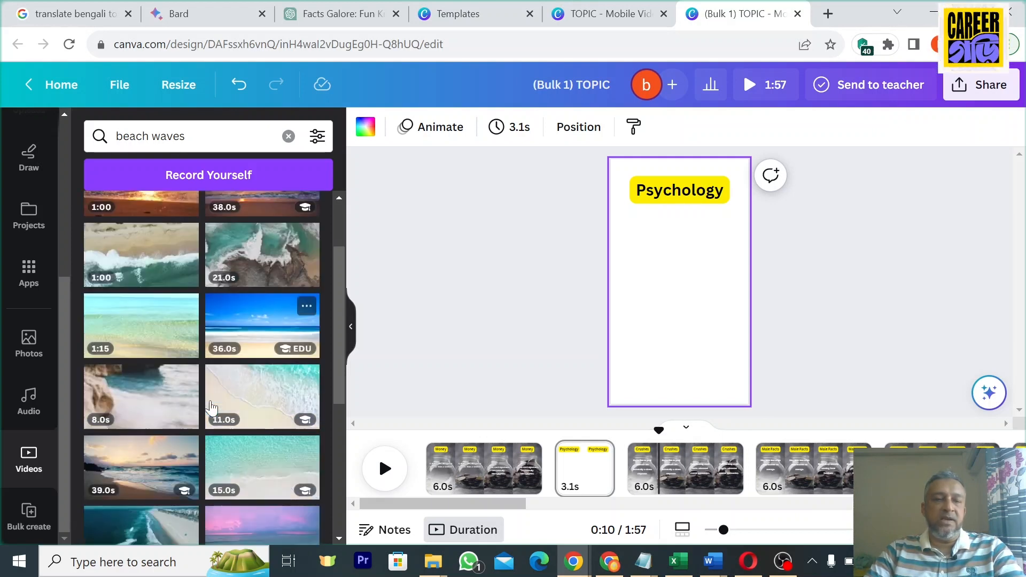
pyautogui.scroll(-3, 265, 390)
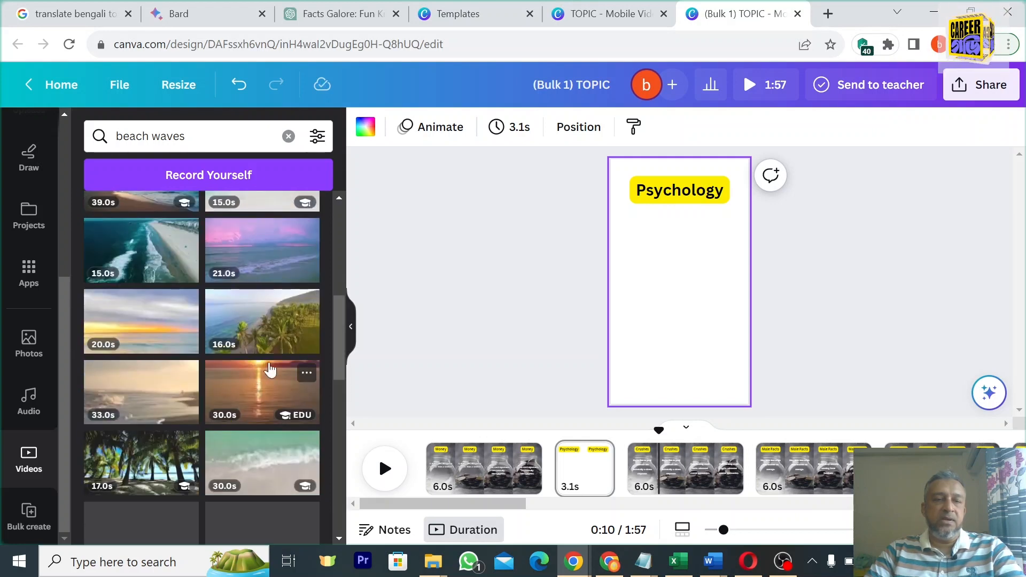
pyautogui.scroll(6, 271, 348)
pyautogui.scroll(2, 277, 323)
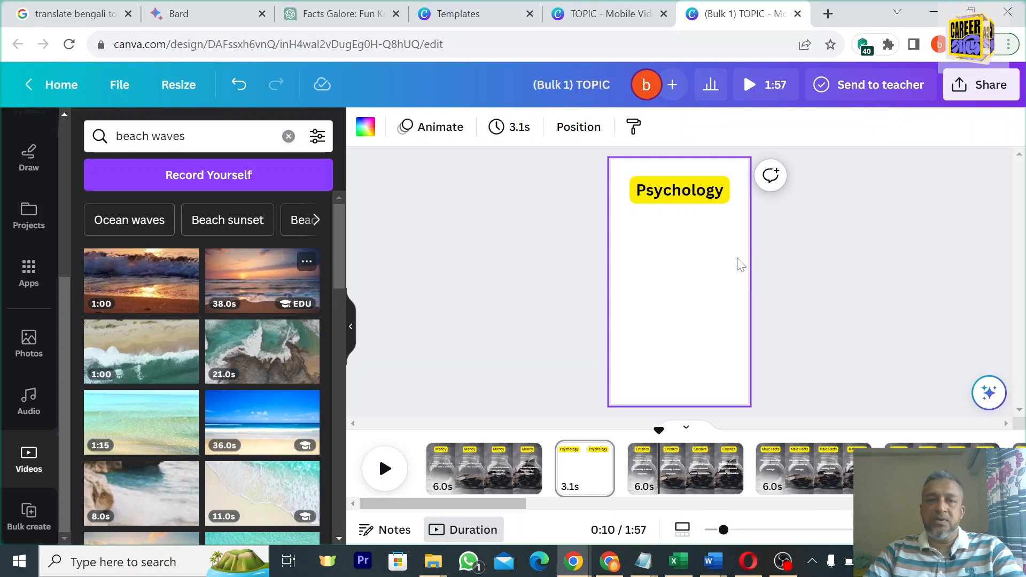
pyautogui.click(262, 281)
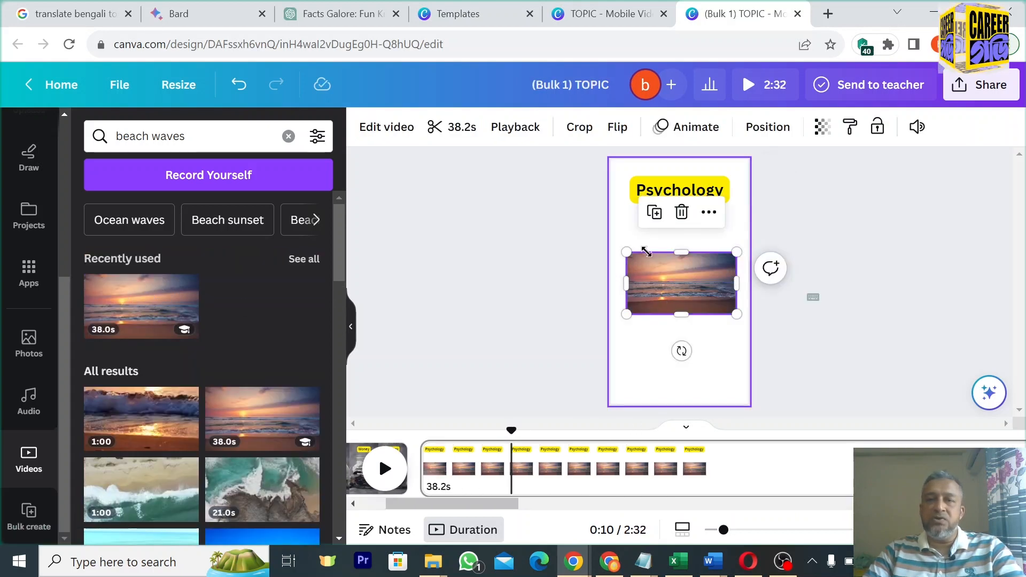
# Stretch the sunset beach video on all four sides until it covers the whole Psychology page.
pyautogui.moveTo(682, 252); pyautogui.dragTo(681, 160)
pyautogui.moveTo(683, 314); pyautogui.dragTo(680, 405)
pyautogui.moveTo(630, 276); pyautogui.dragTo(610, 278)
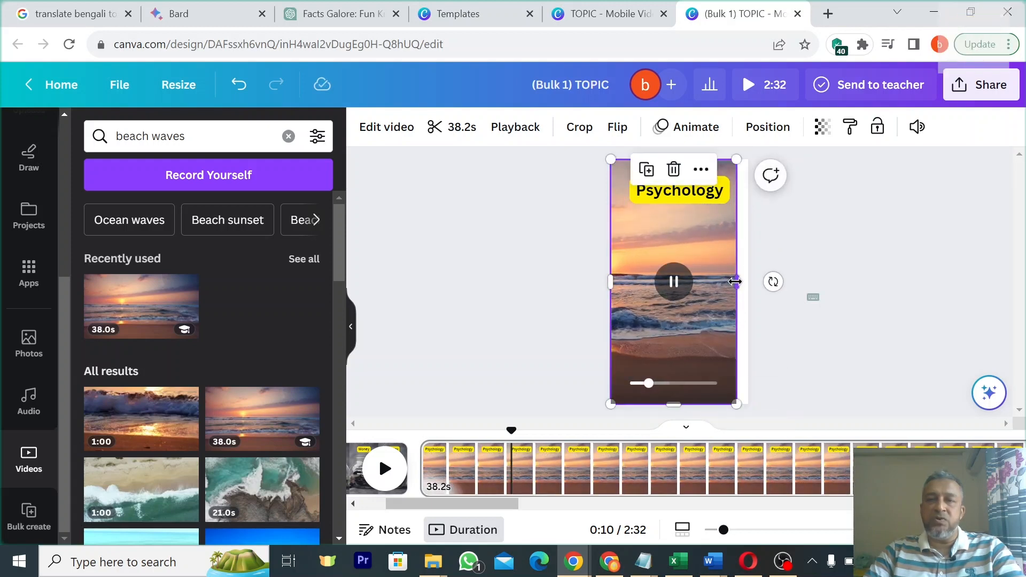
pyautogui.moveTo(736, 281); pyautogui.dragTo(749, 282)
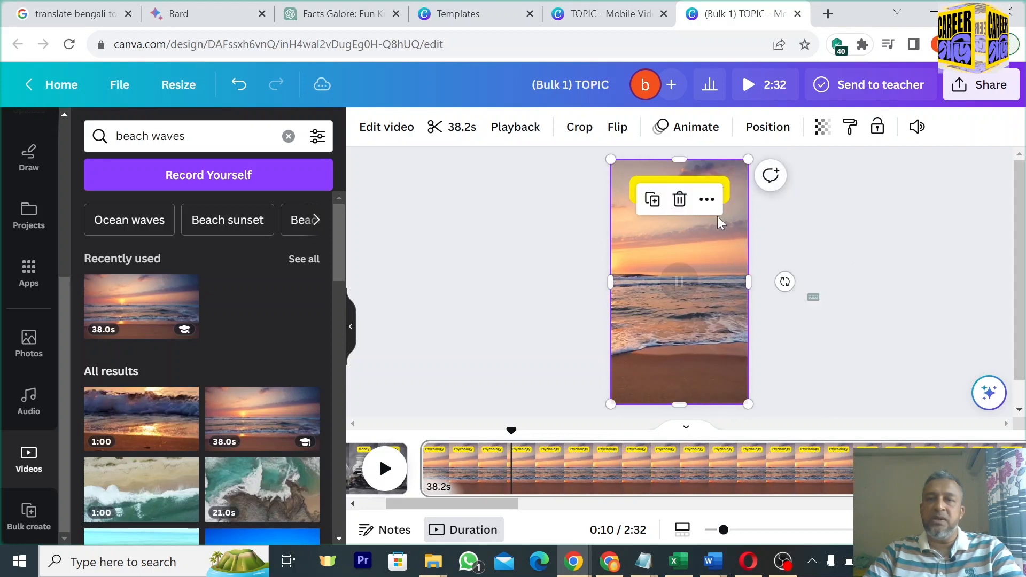
# Send the sunset beach video to the back layer, behind the Psychology fact texts.
pyautogui.rightClick(722, 247)
pyautogui.moveTo(776, 306)
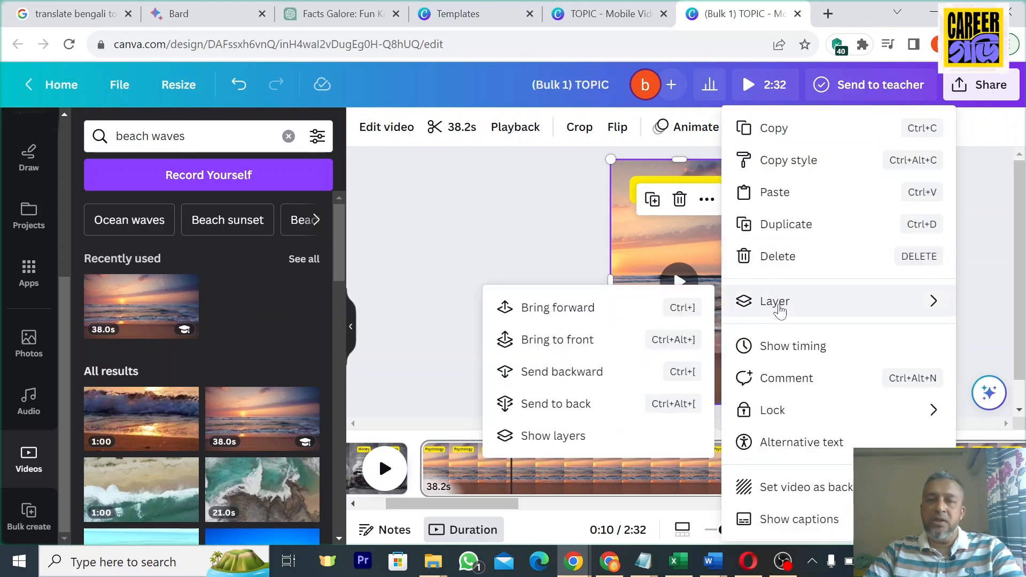
pyautogui.click(580, 407)
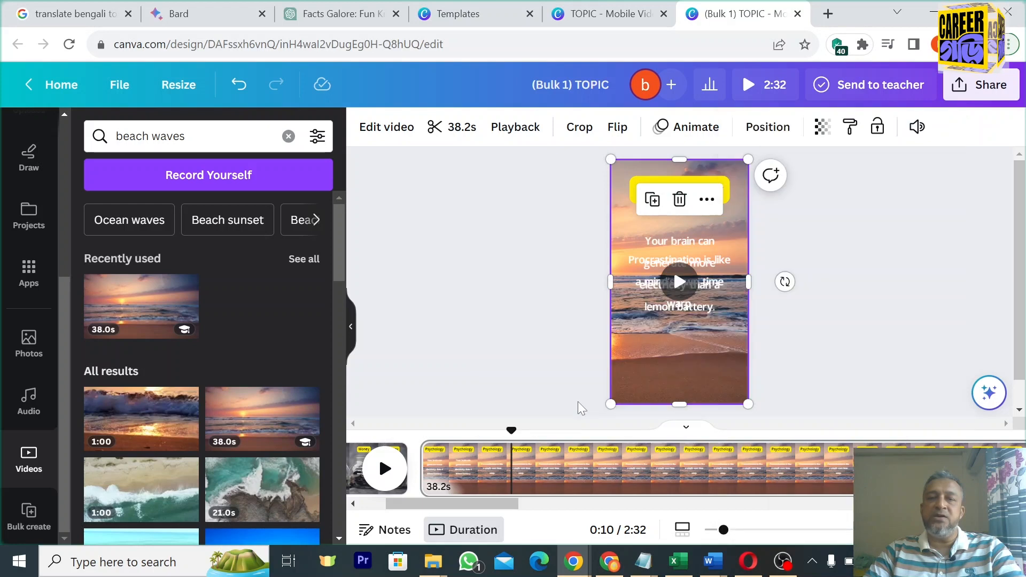
# Try dark blue, black, purple and green on both Psychology fact texts, and settle on the custom yellow #FDE401.
pyautogui.click(702, 247)
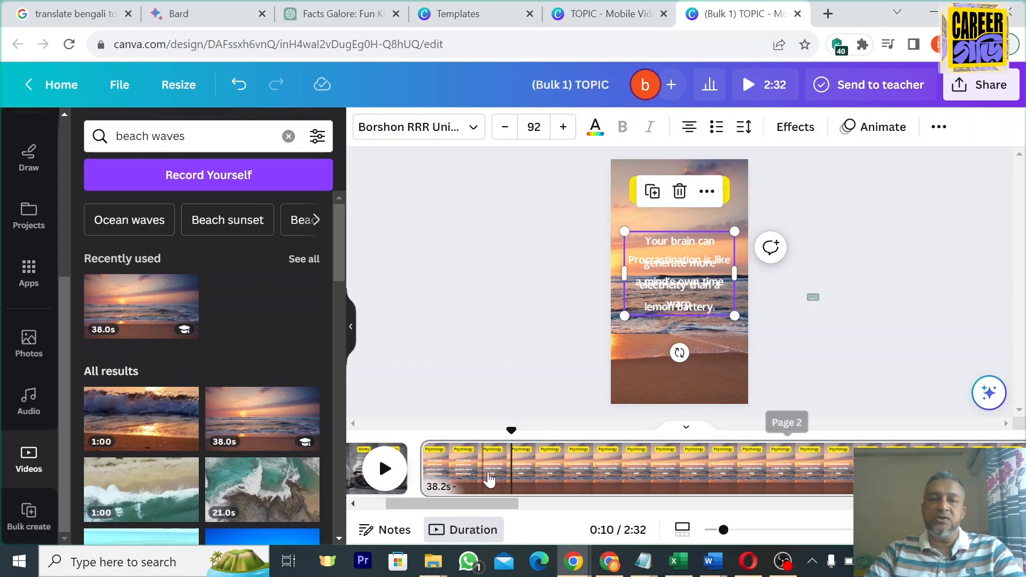
pyautogui.keyDown('shift'); pyautogui.click(710, 305); pyautogui.keyUp('shift')
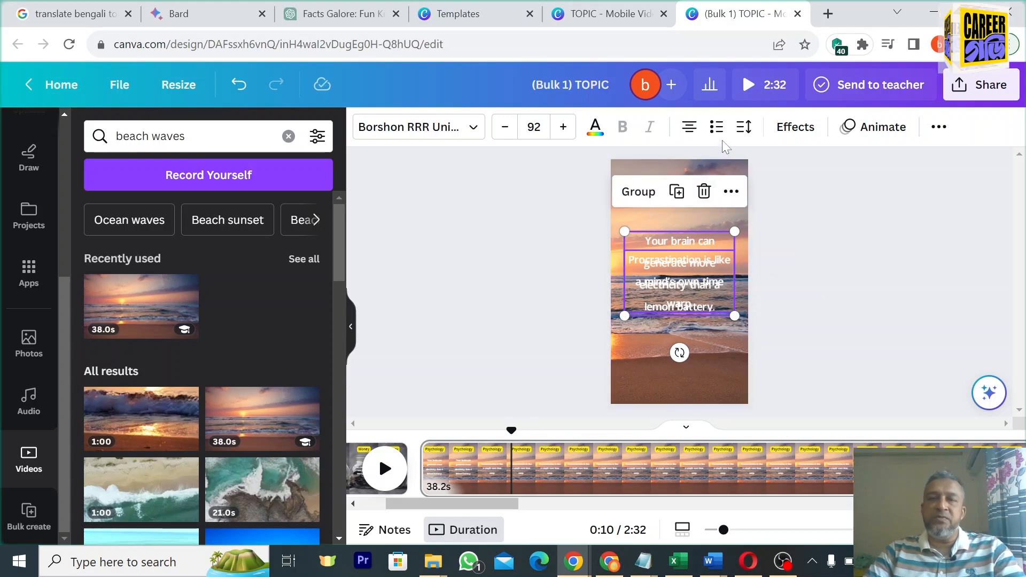
pyautogui.click(596, 128)
pyautogui.scroll(-2, 275, 443)
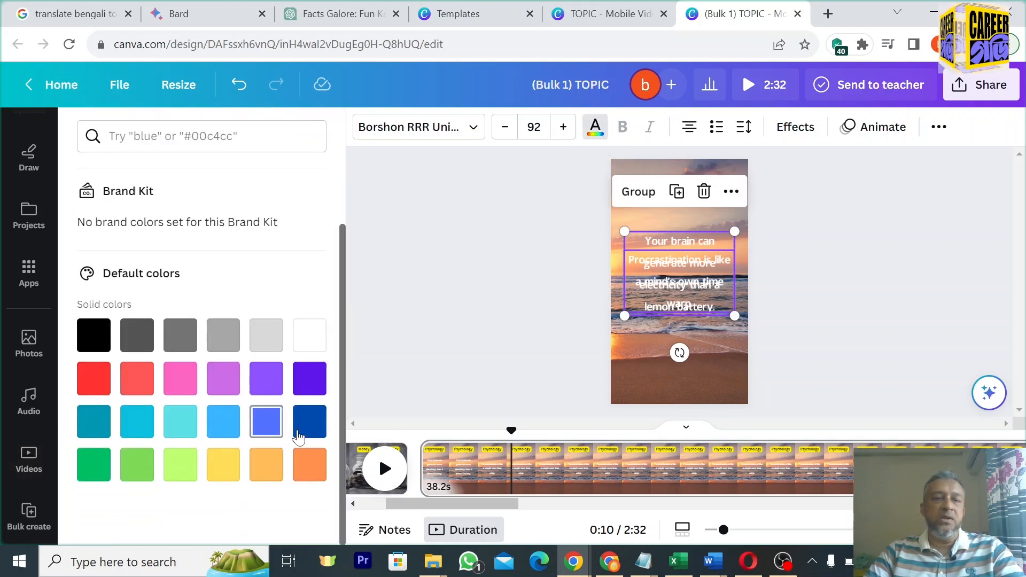
pyautogui.click(311, 428)
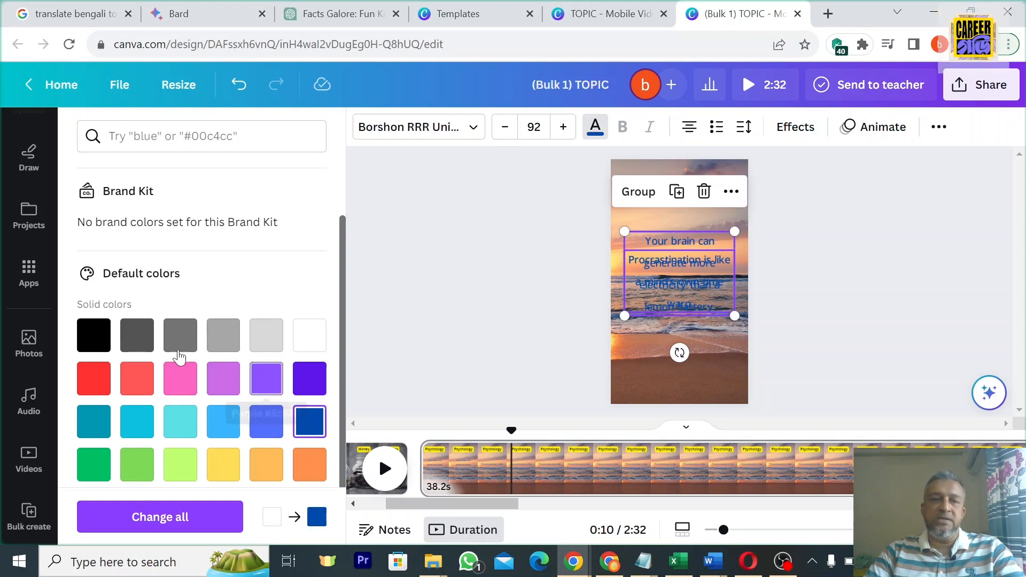
pyautogui.click(88, 337)
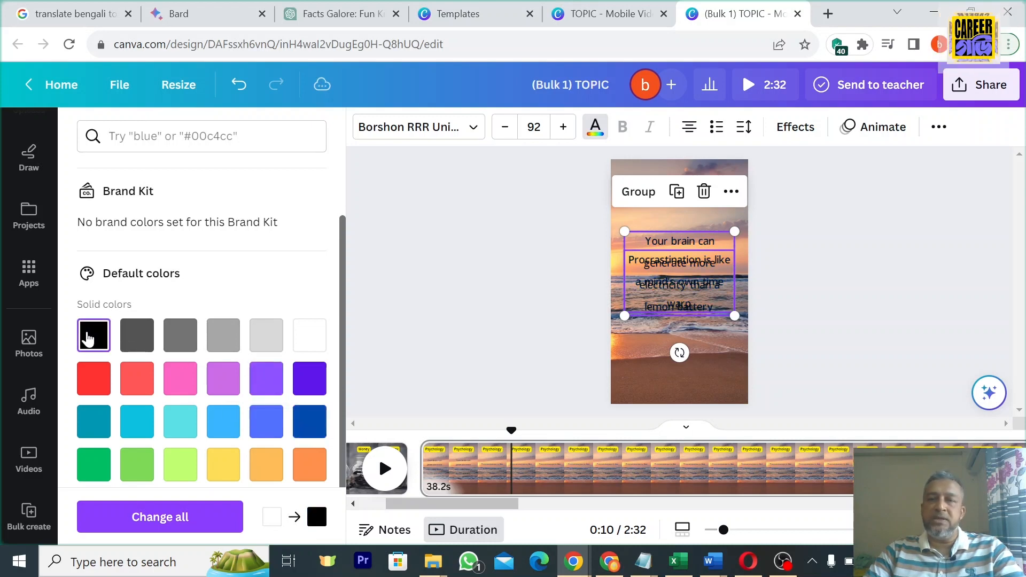
pyautogui.click(273, 386)
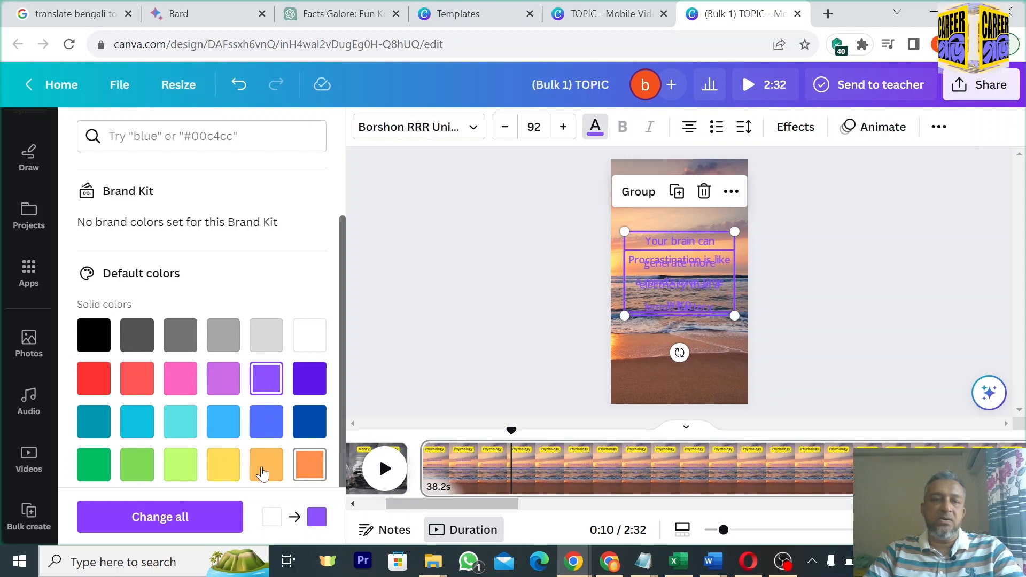
pyautogui.click(92, 469)
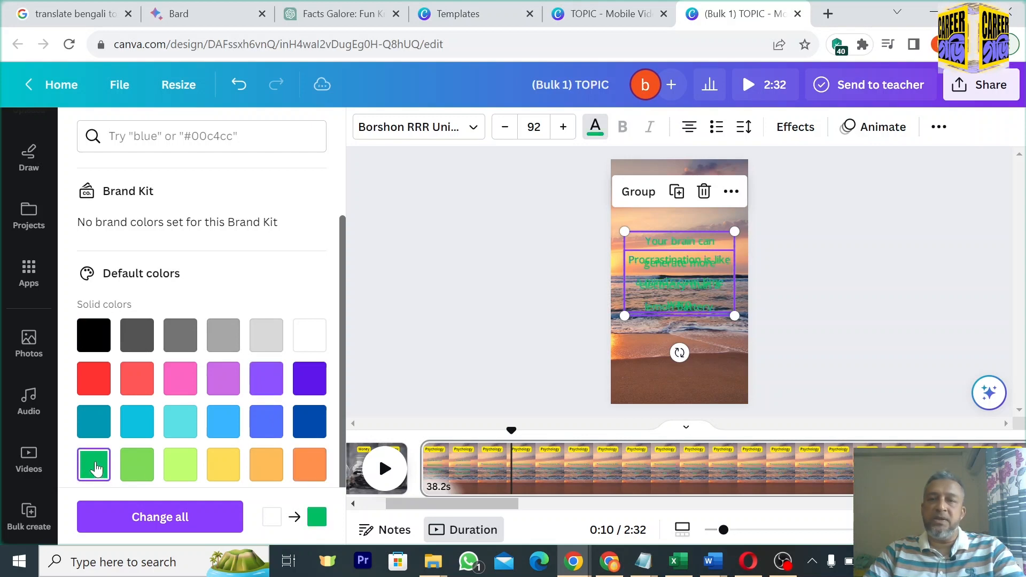
pyautogui.click(315, 427)
pyautogui.scroll(2, 317, 387)
pyautogui.click(94, 224)
pyautogui.click(128, 363)
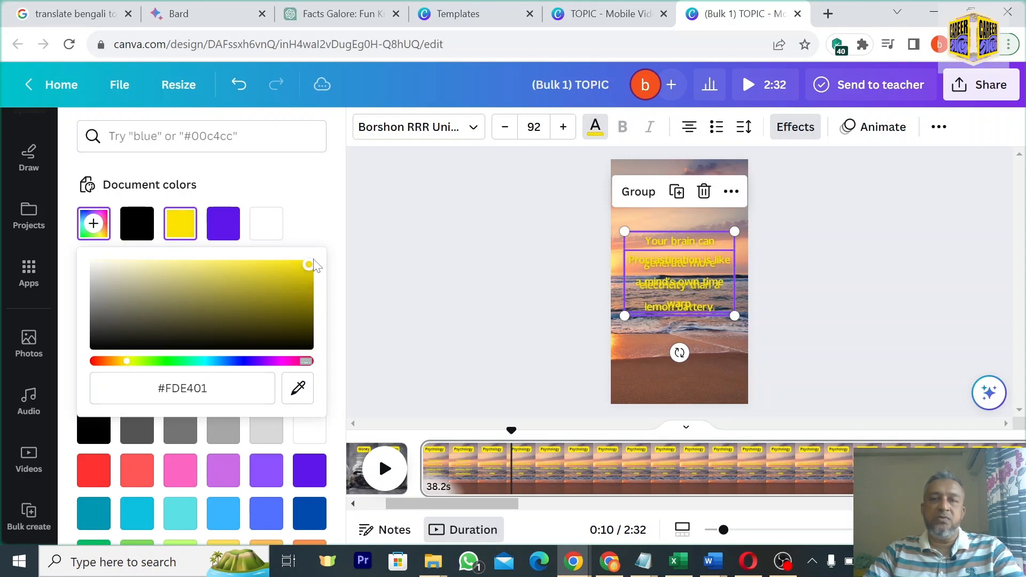
pyautogui.press('Escape')
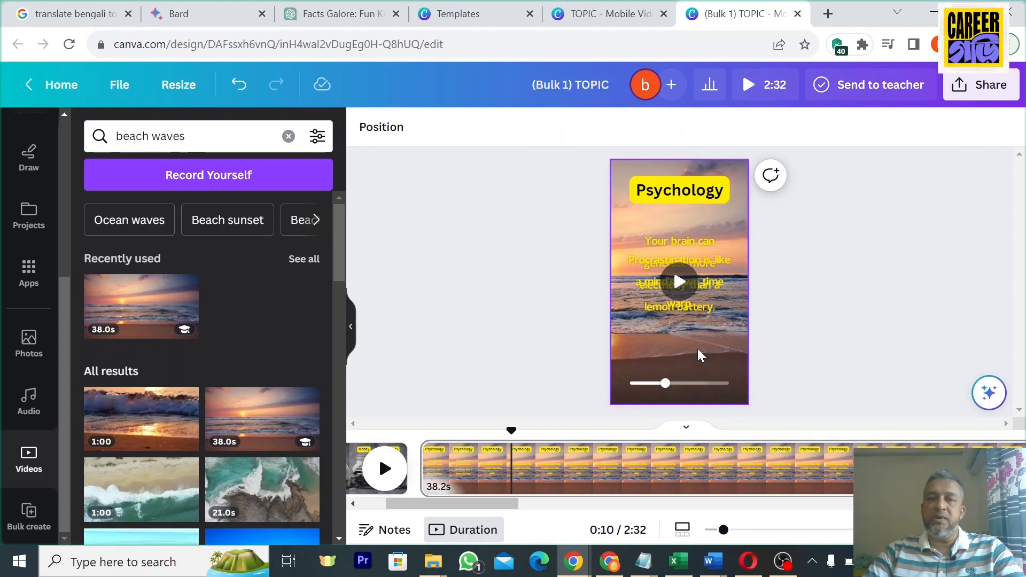
# Trim the sunset beach video on the Psychology page to 6 seconds.
pyautogui.click(735, 224)
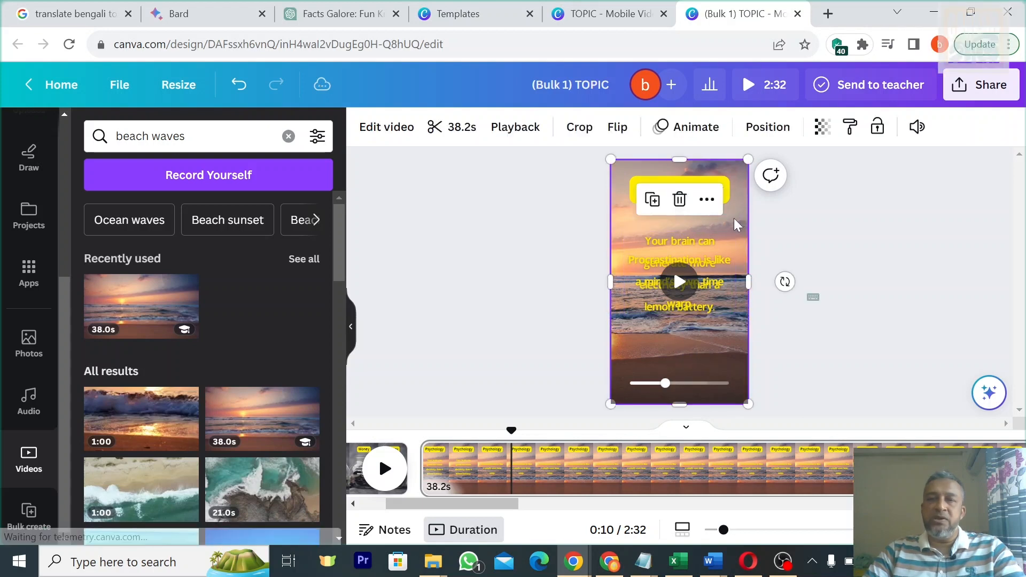
pyautogui.click(867, 232)
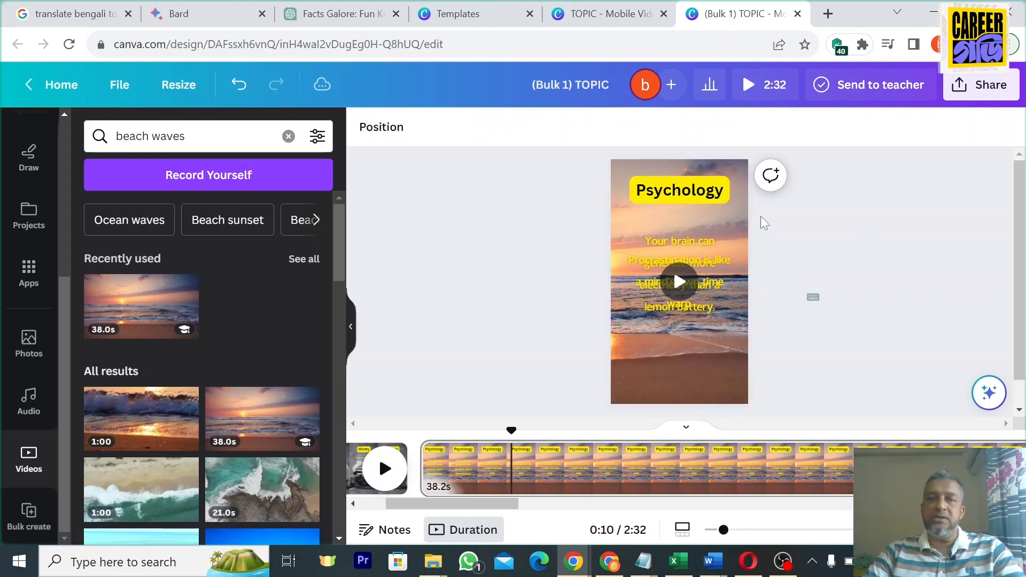
pyautogui.click(733, 231)
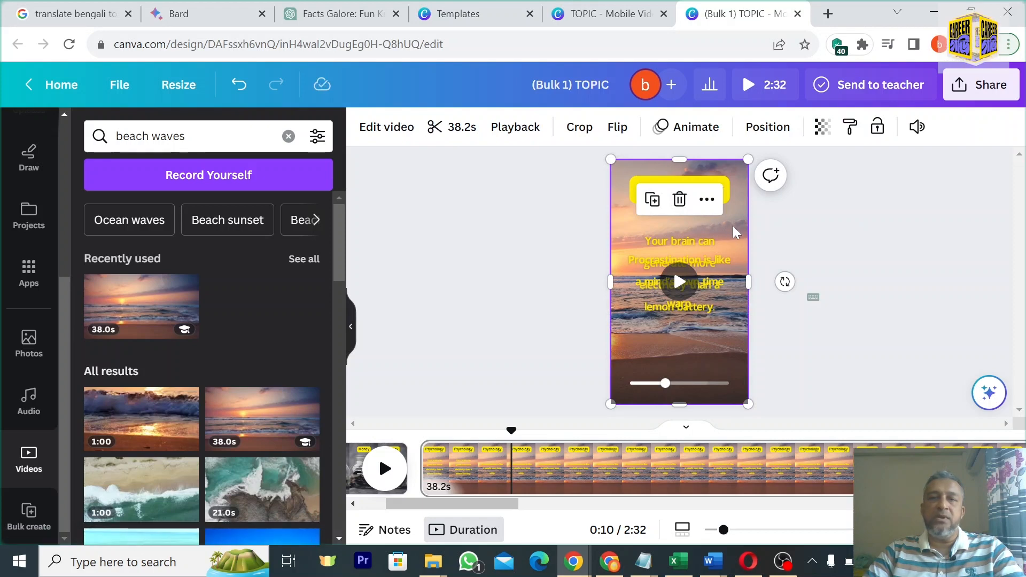
pyautogui.click(451, 127)
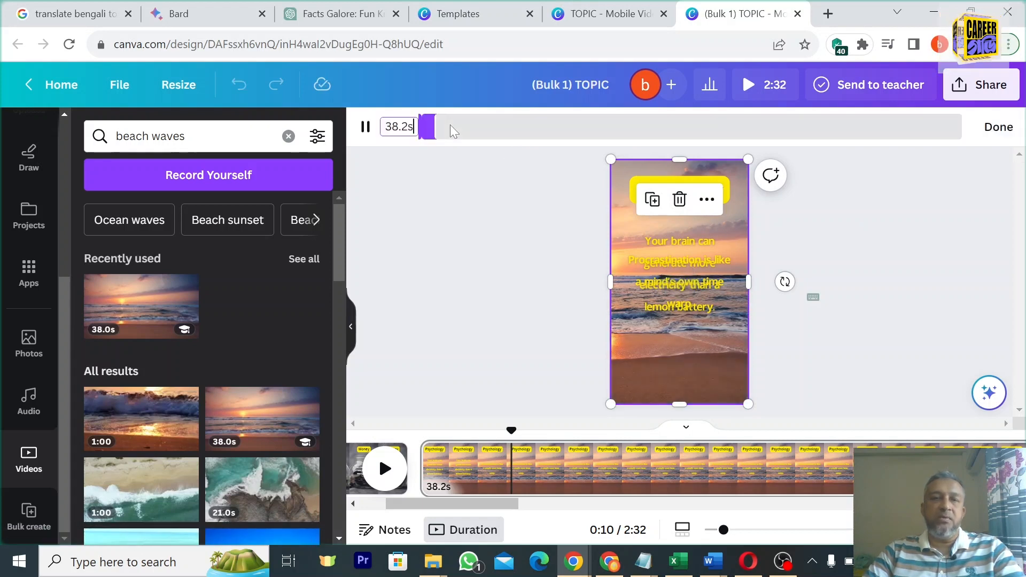
pyautogui.doubleClick(401, 127)
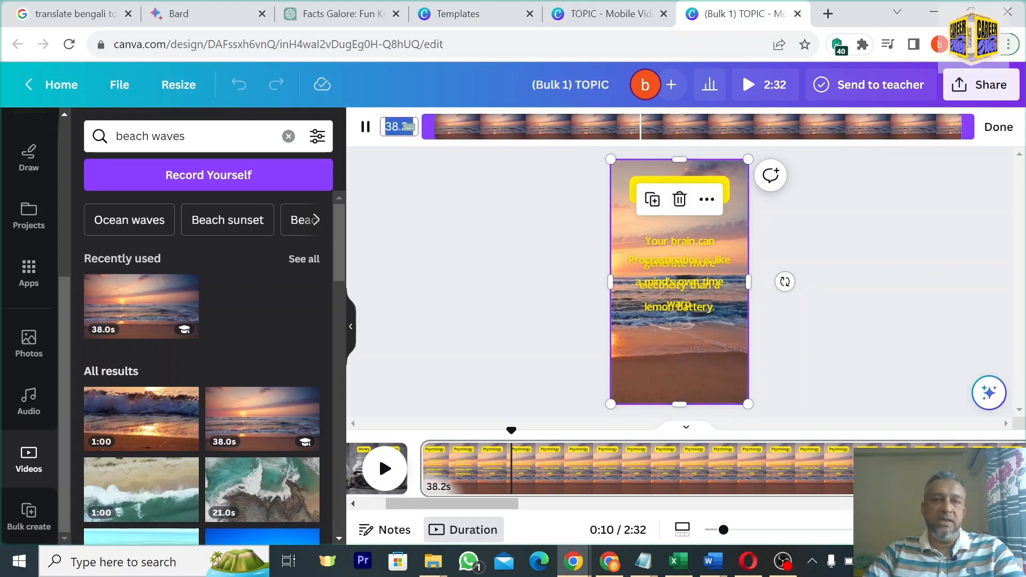
pyautogui.press('BackSpace')
pyautogui.write('6')
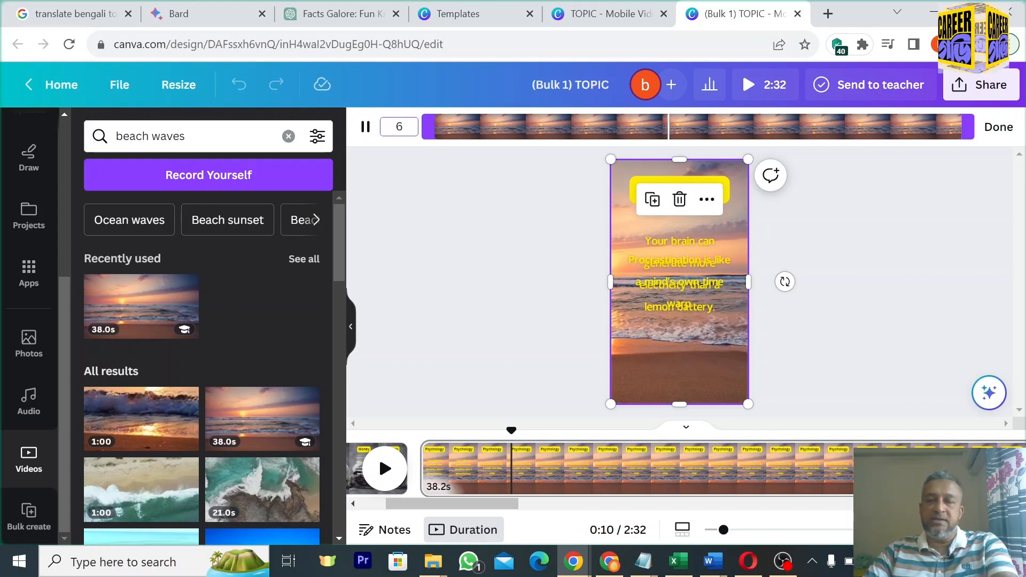
pyautogui.press('Return')
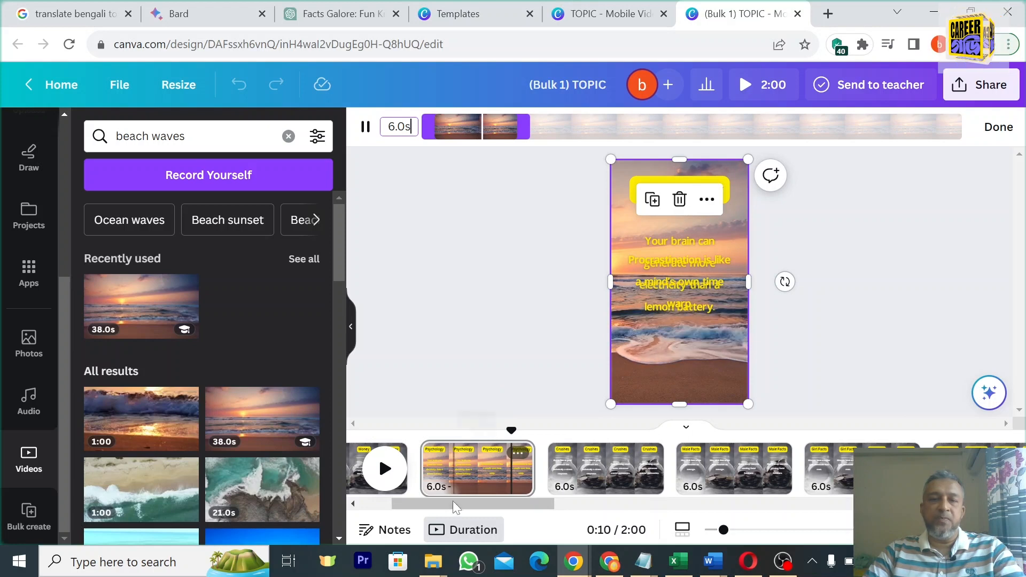
# Mute the sunset beach video on the Psychology page by setting its volume to 0.
pyautogui.moveTo(453, 503); pyautogui.dragTo(422, 504)
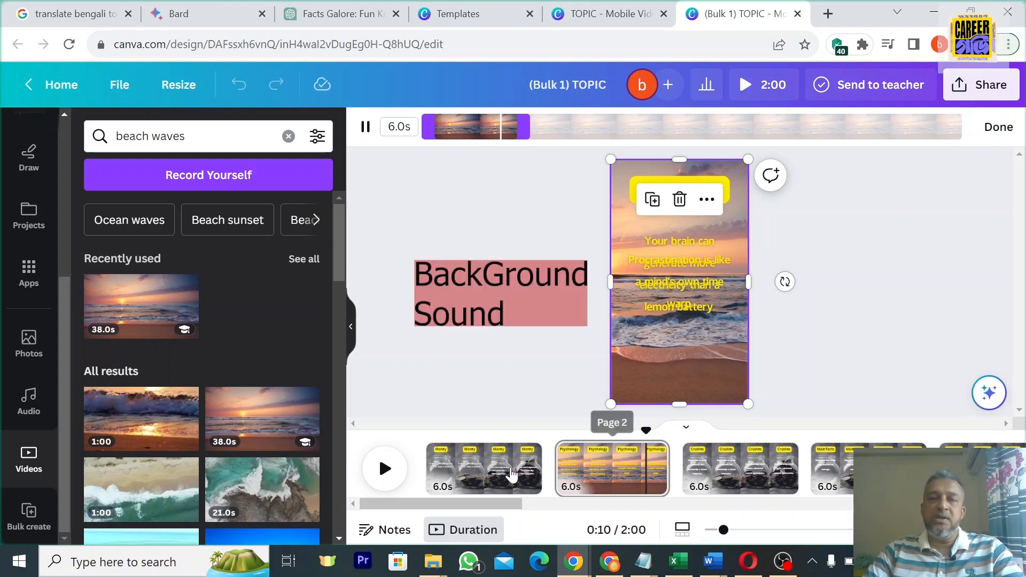
pyautogui.click(613, 479)
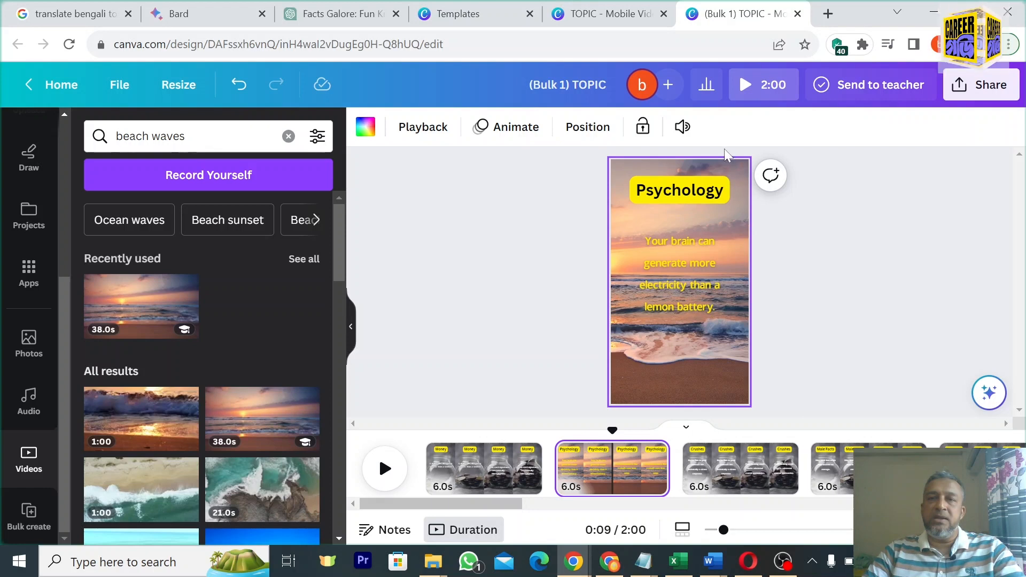
pyautogui.click(731, 230)
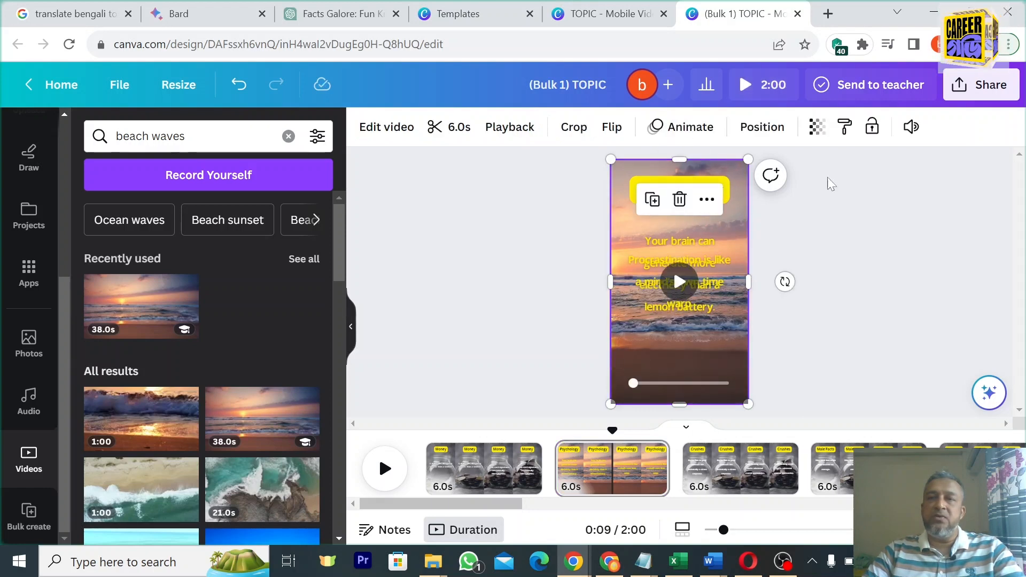
pyautogui.click(912, 128)
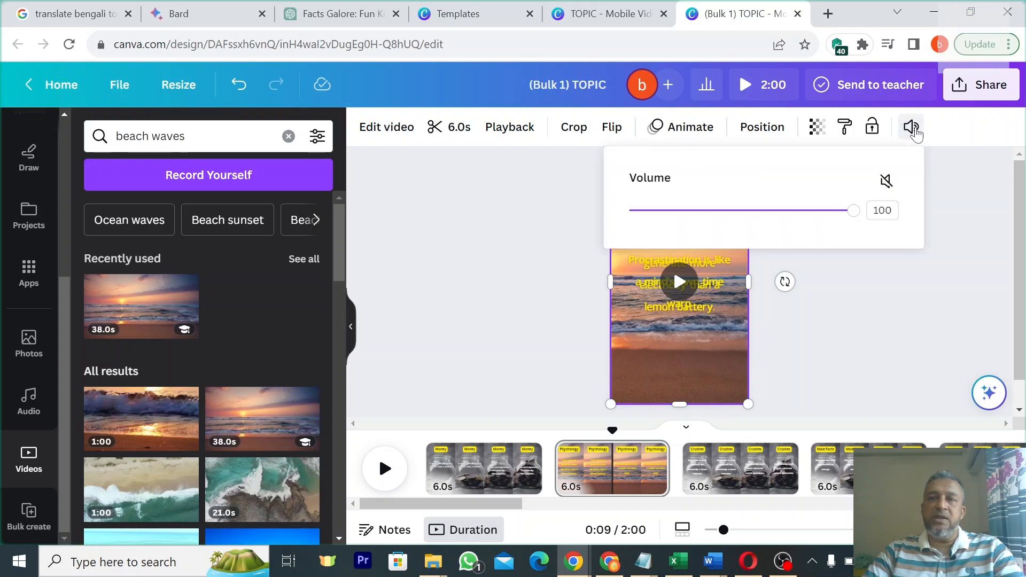
pyautogui.moveTo(854, 211); pyautogui.dragTo(589, 217)
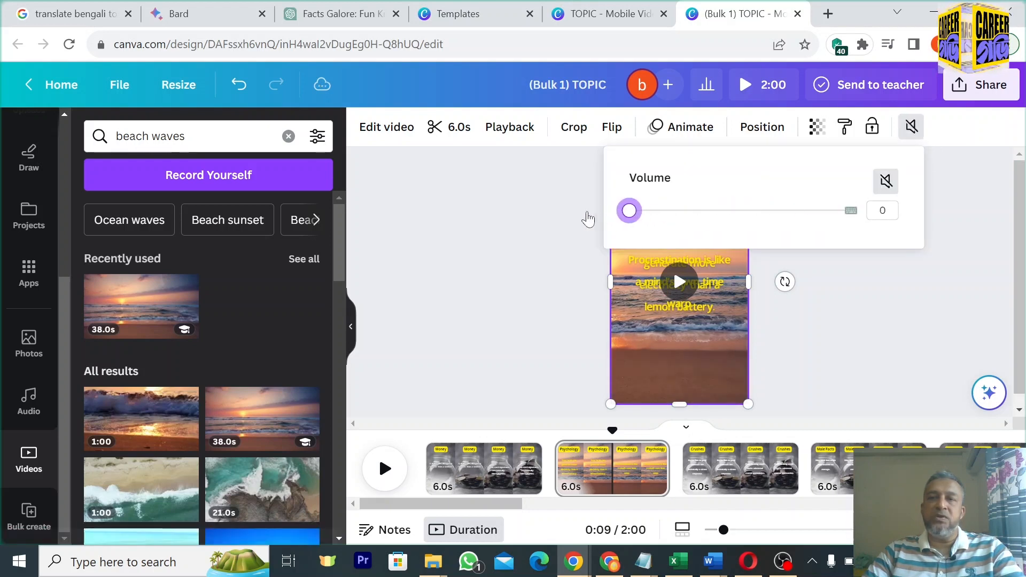
pyautogui.click(737, 315)
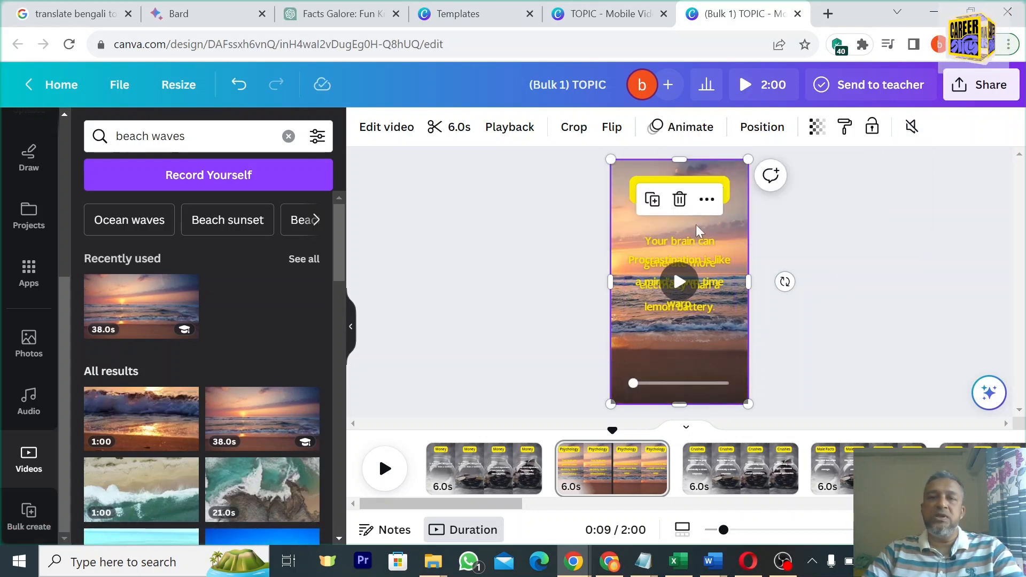
pyautogui.click(820, 294)
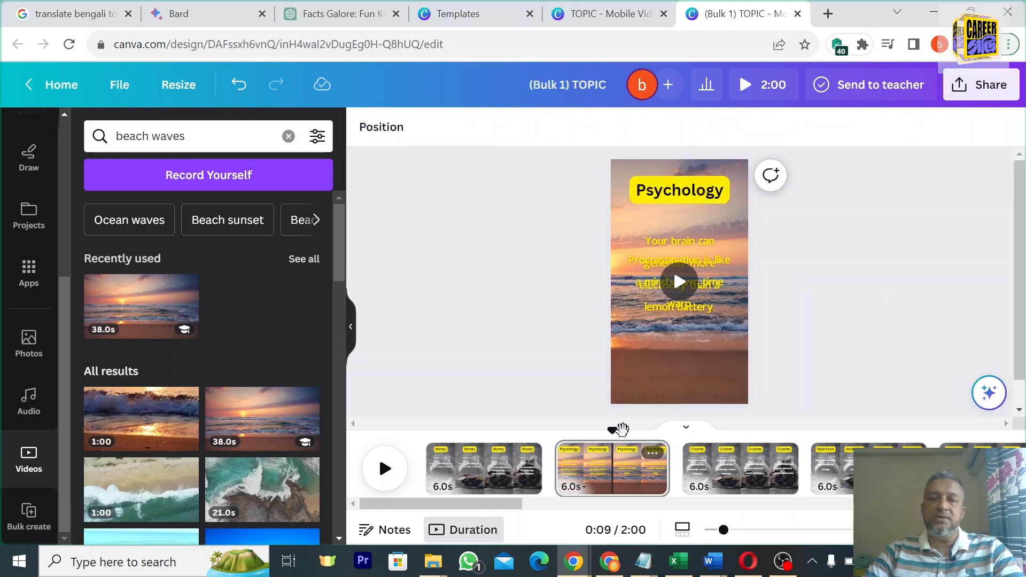
# Play back the Money and Psychology pages to check the muted beach video and the fact texts.
pyautogui.moveTo(613, 429); pyautogui.dragTo(559, 434)
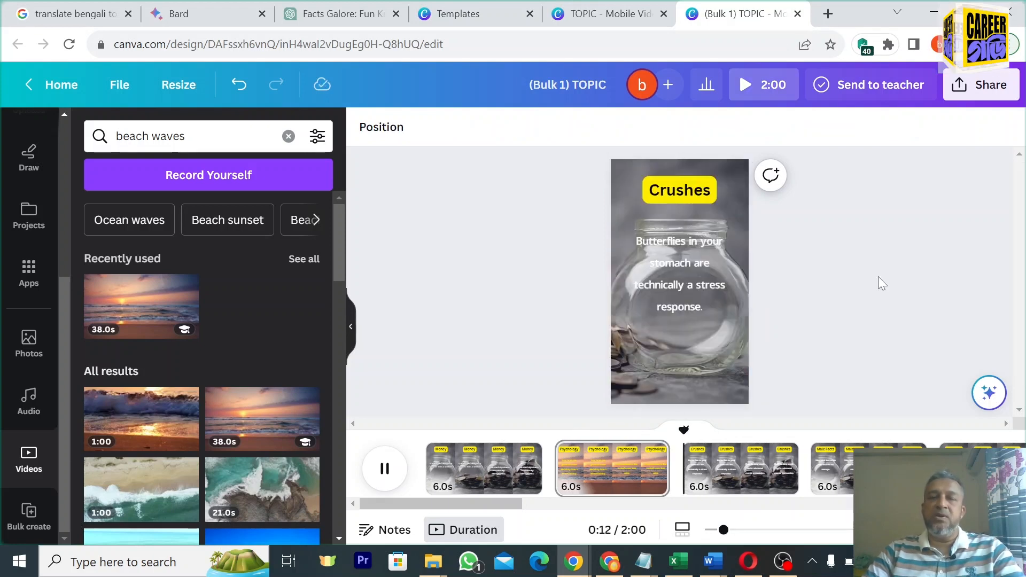
pyautogui.click(495, 476)
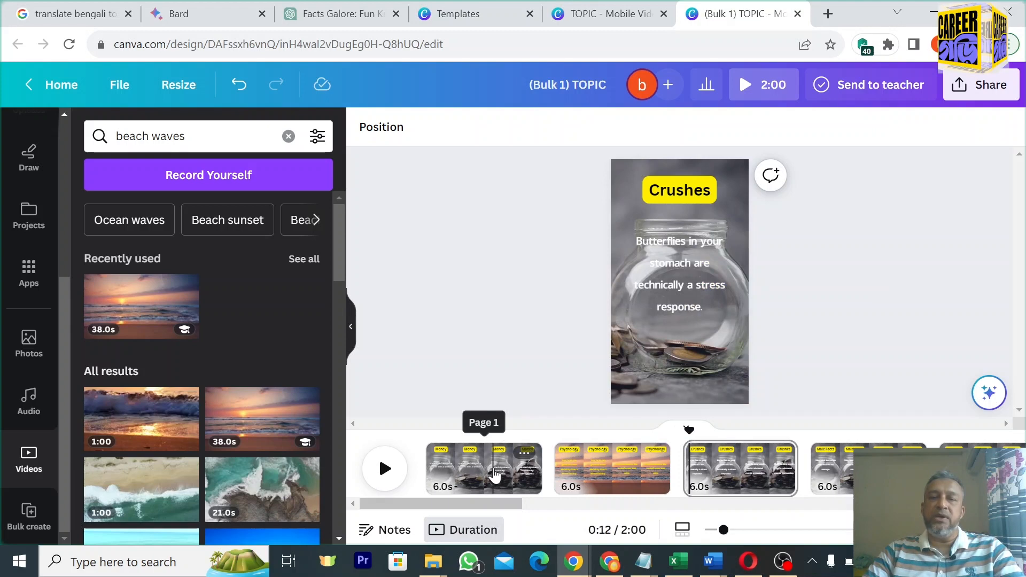
pyautogui.click(719, 299)
pyautogui.press('space')
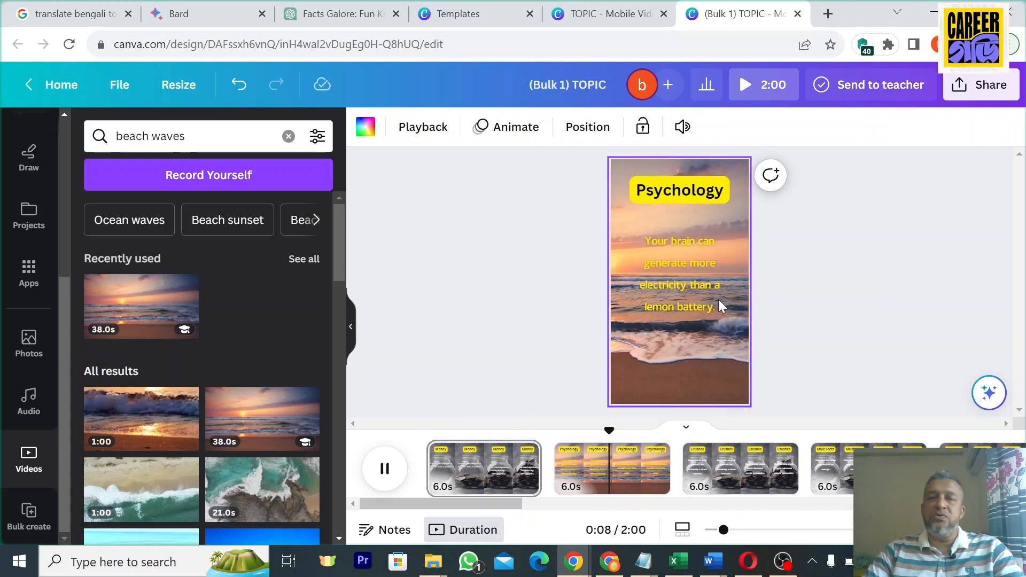
pyautogui.press('space')
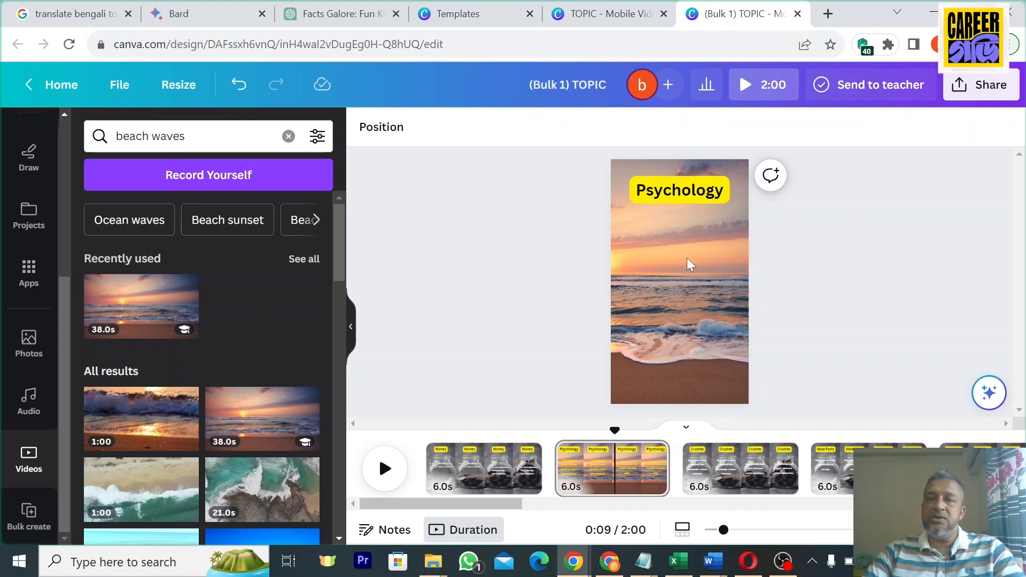
# Look through the Crushes, Psychology, Male Facts and Girl Facts pages to review their backgrounds and texts.
pyautogui.moveTo(486, 506)
pyautogui.mouseDown()
pyautogui.moveTo(511, 514)
pyautogui.moveTo(492, 511)
pyautogui.mouseUp()
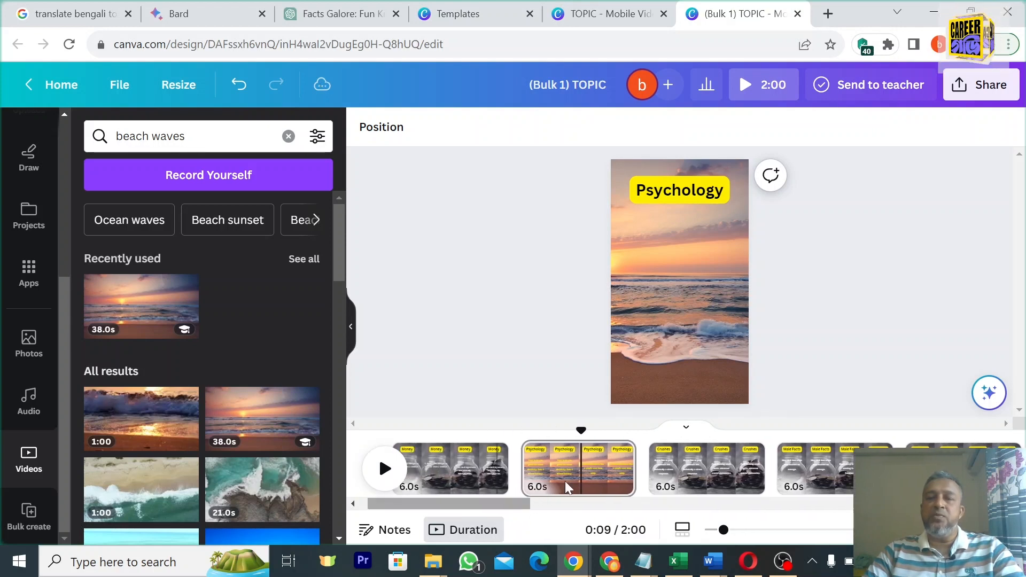
pyautogui.click(708, 477)
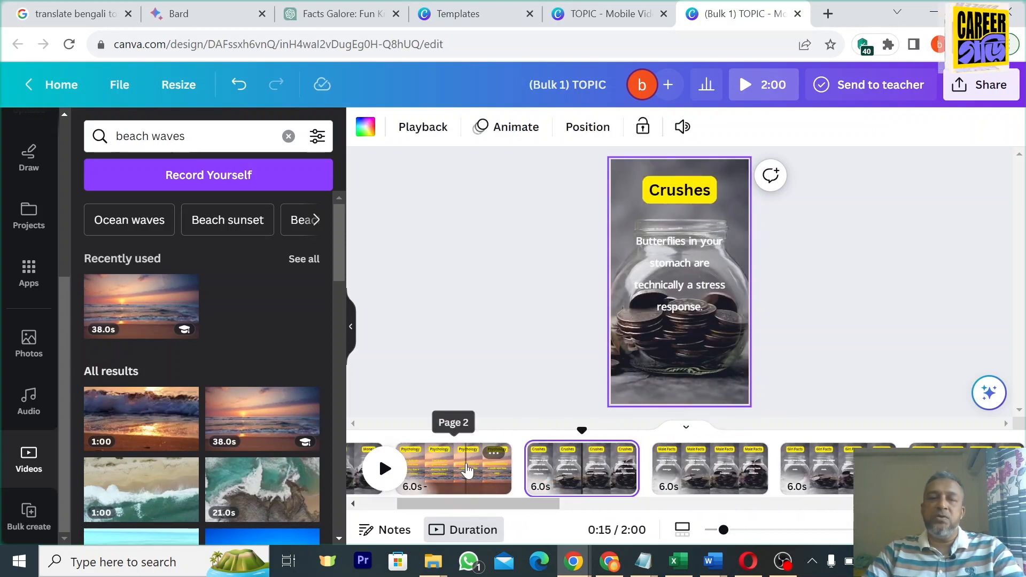
pyautogui.click(467, 470)
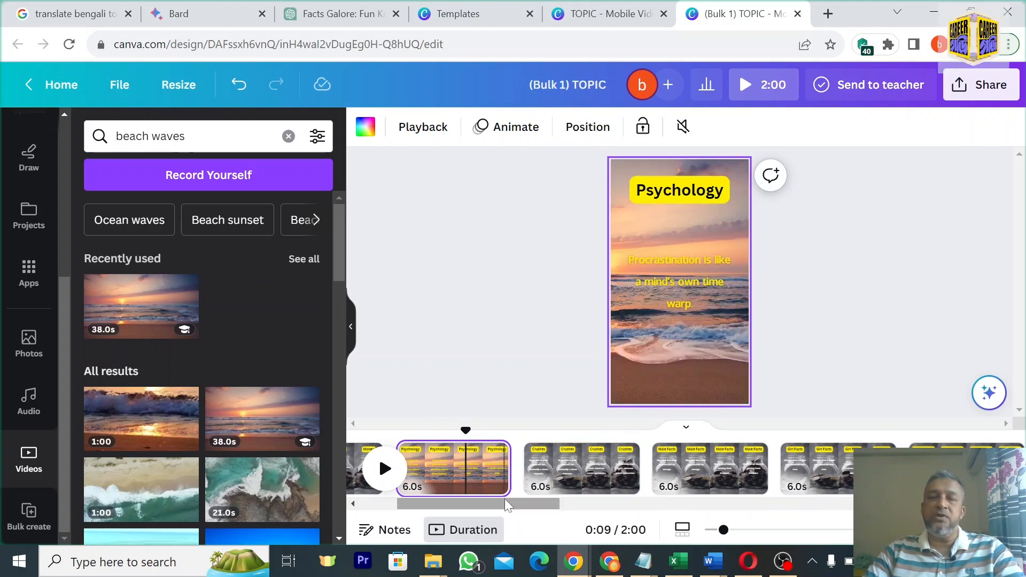
pyautogui.moveTo(506, 500); pyautogui.dragTo(518, 502)
pyautogui.click(555, 466)
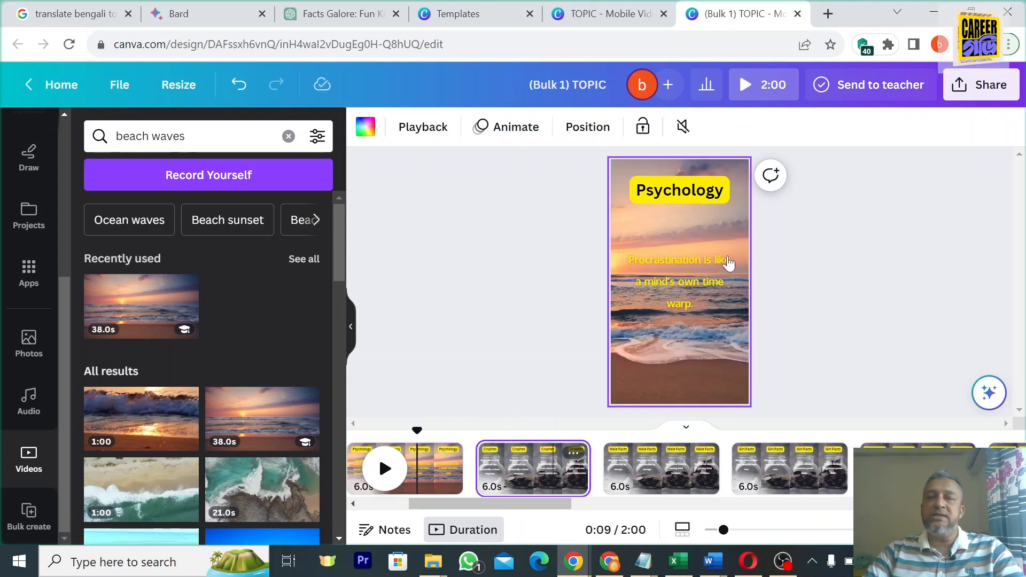
pyautogui.click(664, 473)
pyautogui.click(788, 475)
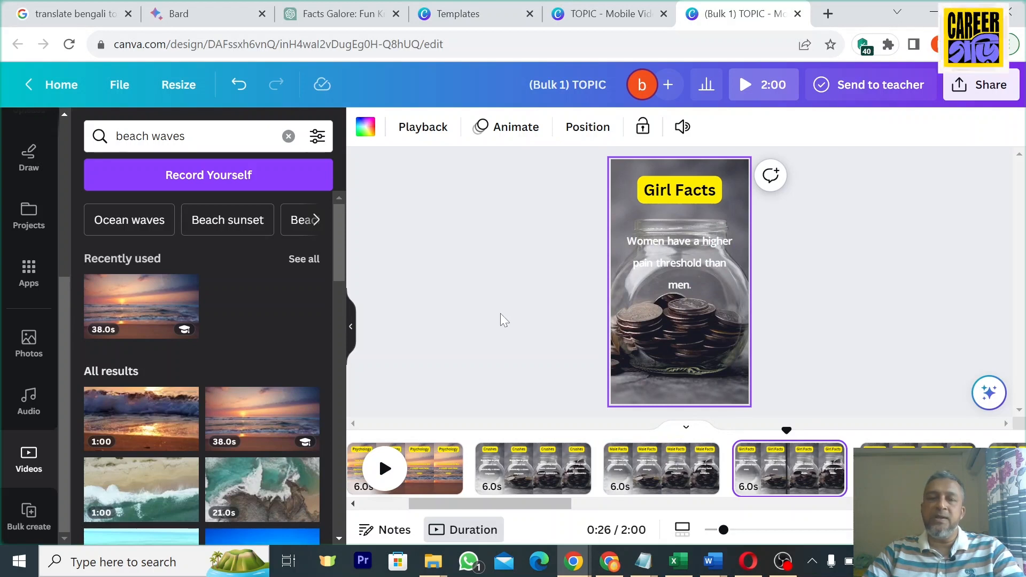
pyautogui.click(550, 309)
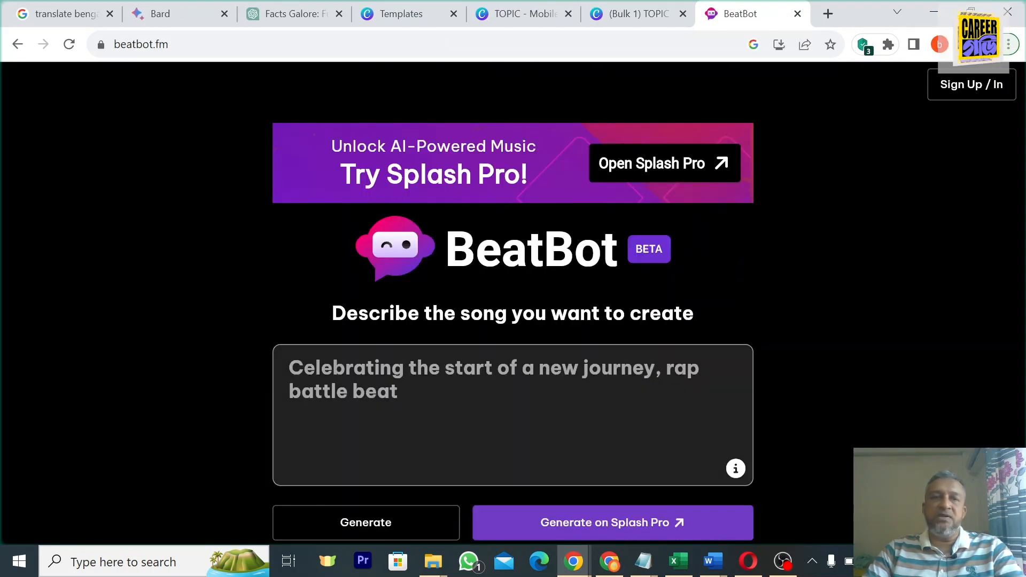
# In BeatBot, generate a song for "Celebrating the start of a new journey, rap battle beat" and check its lyrics editing and download options.
pyautogui.click(289, 368)
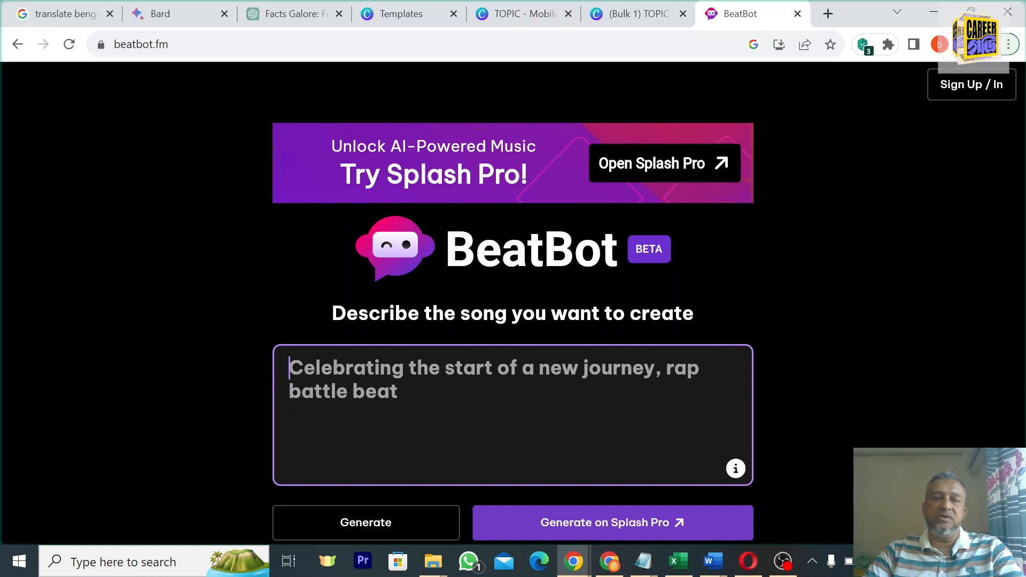
pyautogui.click(390, 522)
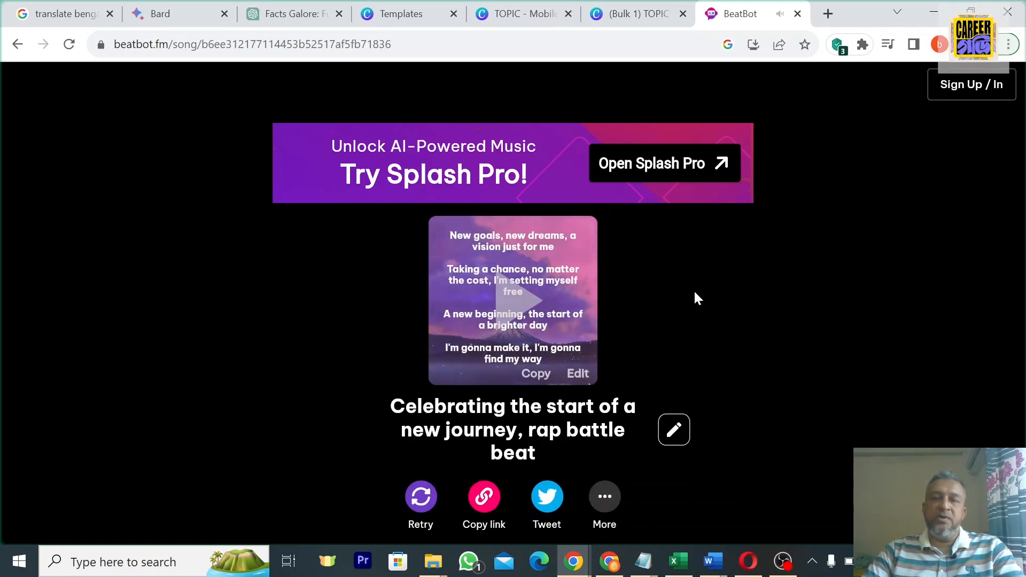
pyautogui.click(579, 374)
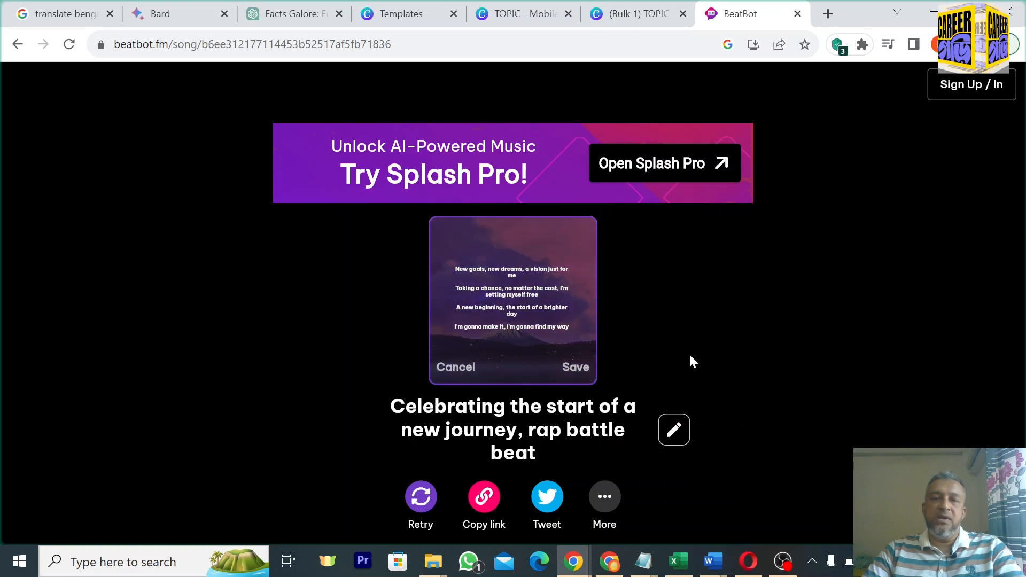
pyautogui.click(608, 497)
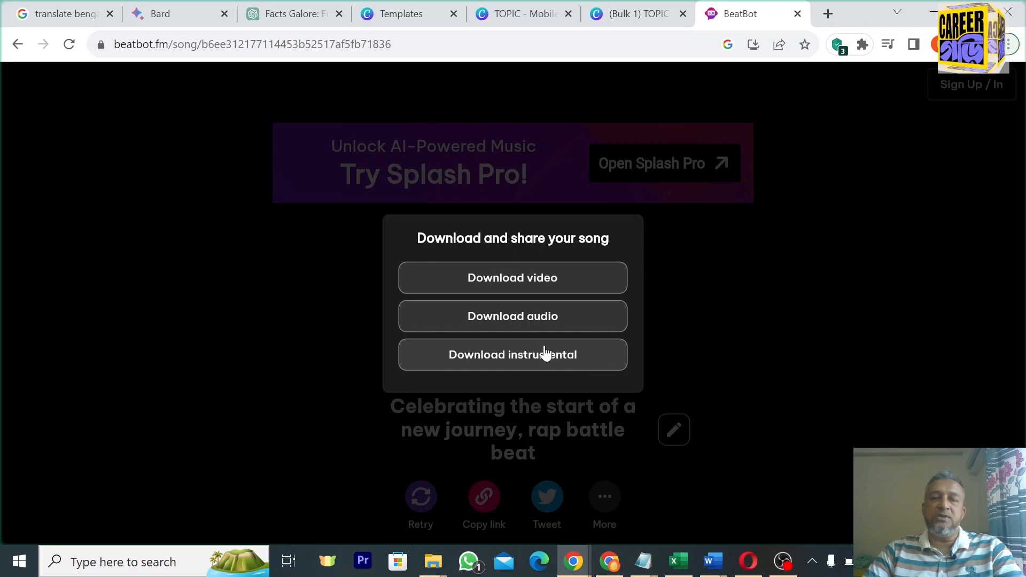
pyautogui.click(741, 313)
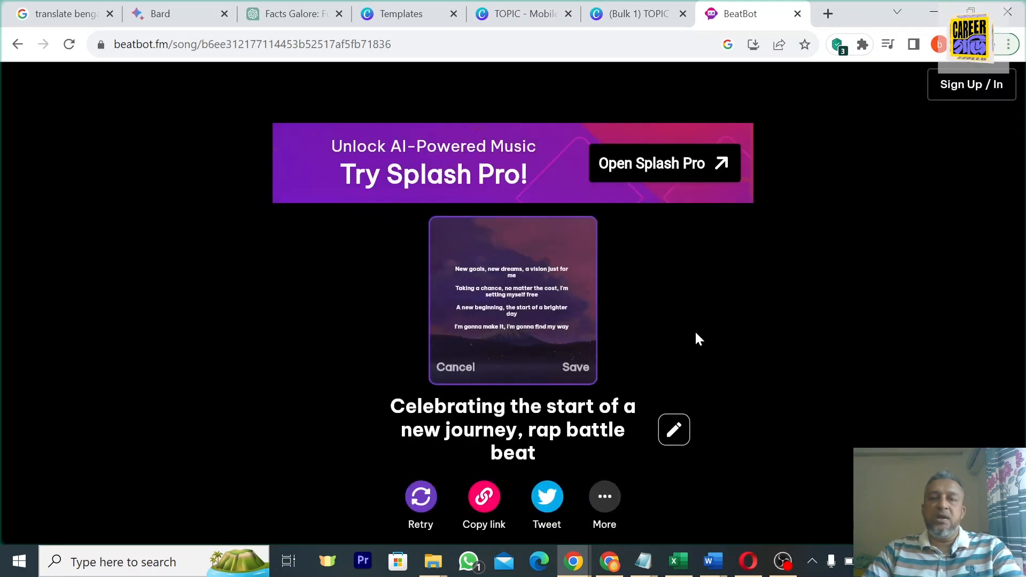
# Switch back to the Canva bulk design and upload the Yoga Style MP3 from the Downloads folder.
pyautogui.click(649, 17)
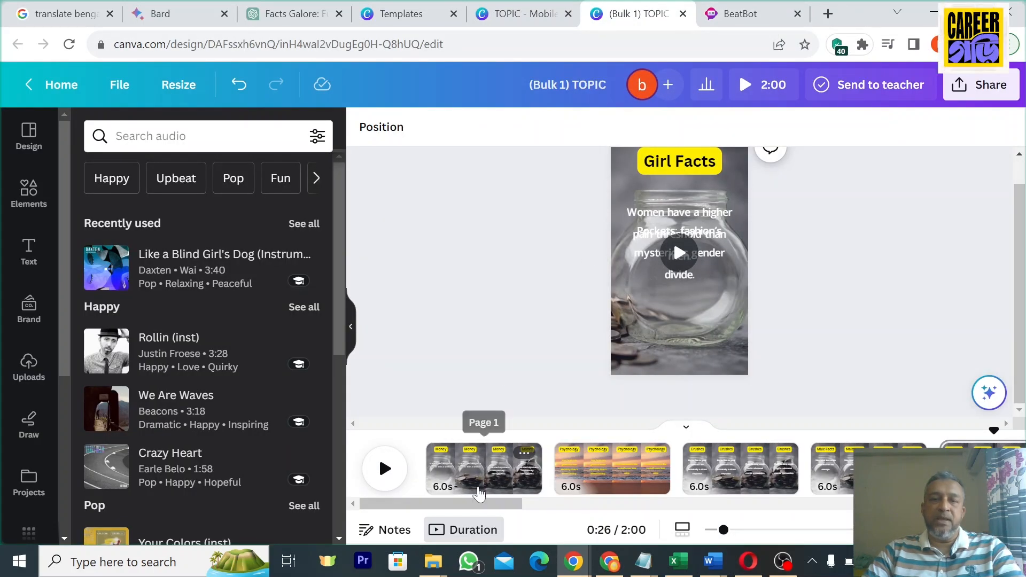
pyautogui.click(28, 366)
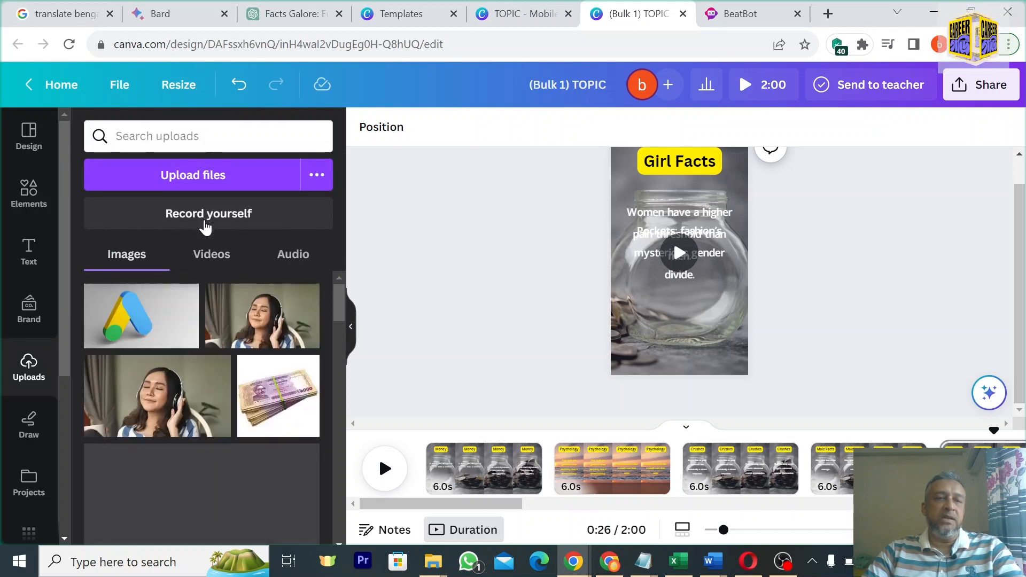
pyautogui.click(208, 177)
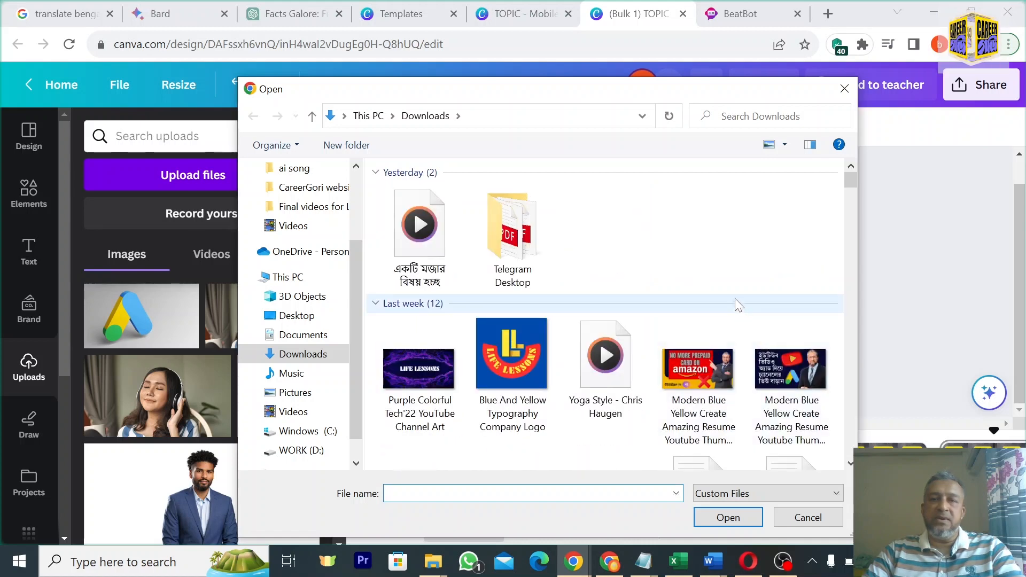
pyautogui.doubleClick(605, 356)
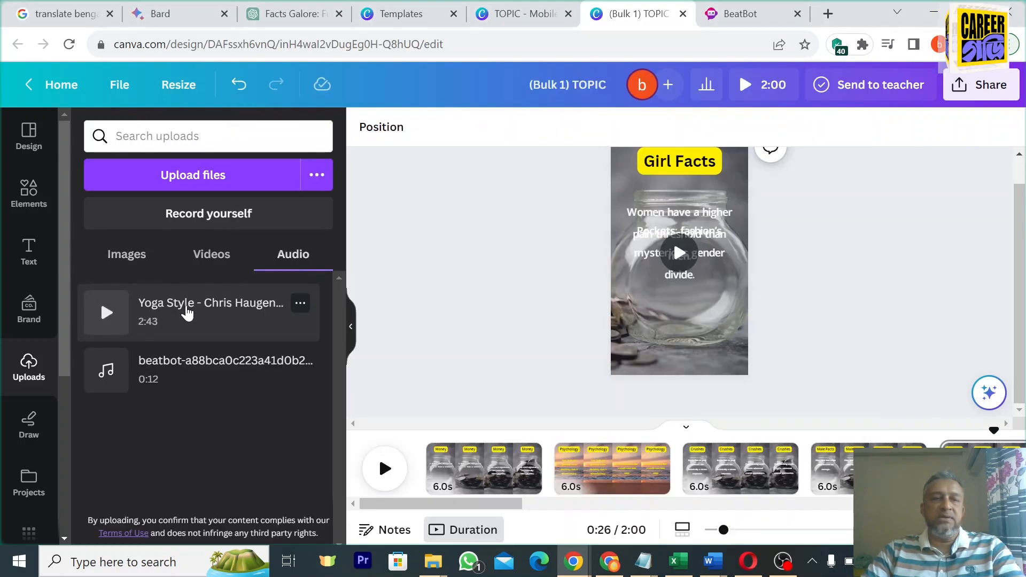
# Add the uploaded Yoga Style track as background audio starting at the Money page.
pyautogui.click(187, 315)
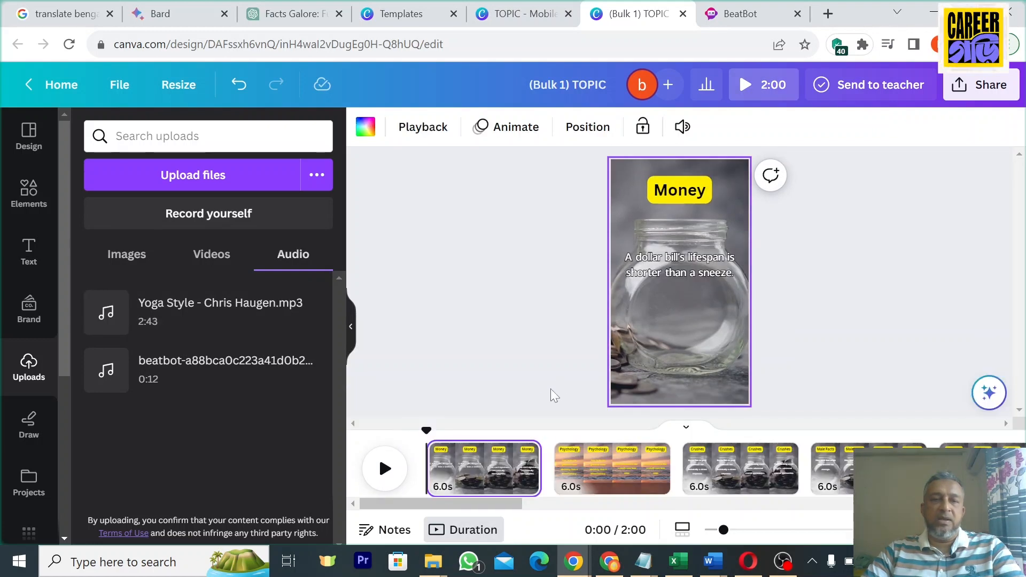
pyautogui.click(612, 468)
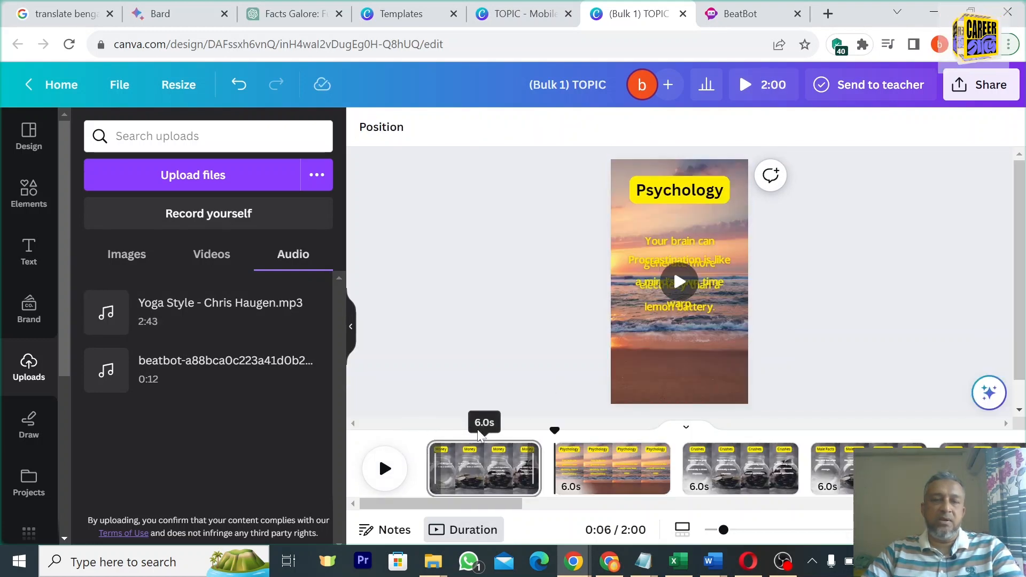
pyautogui.click(434, 454)
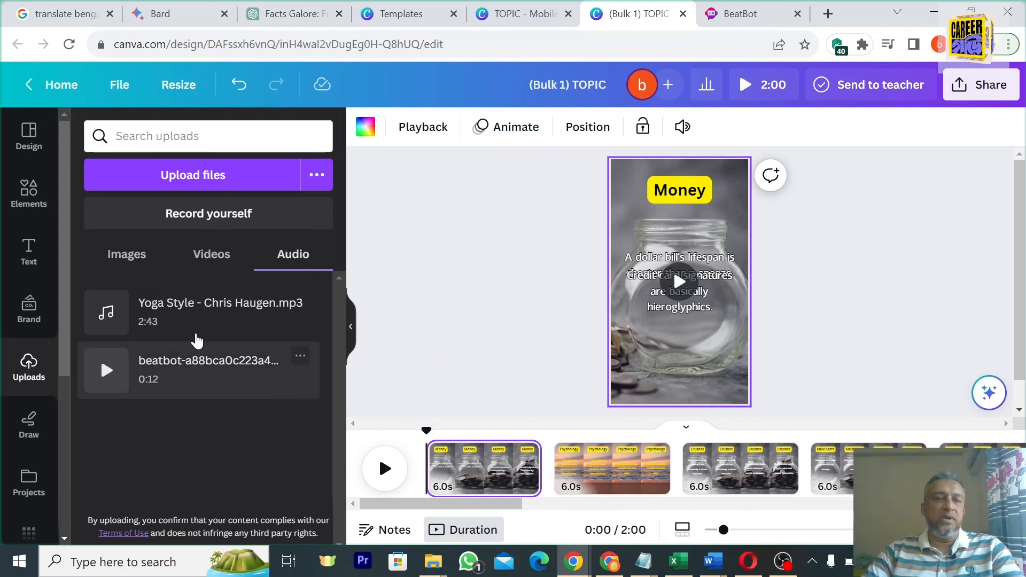
pyautogui.click(178, 314)
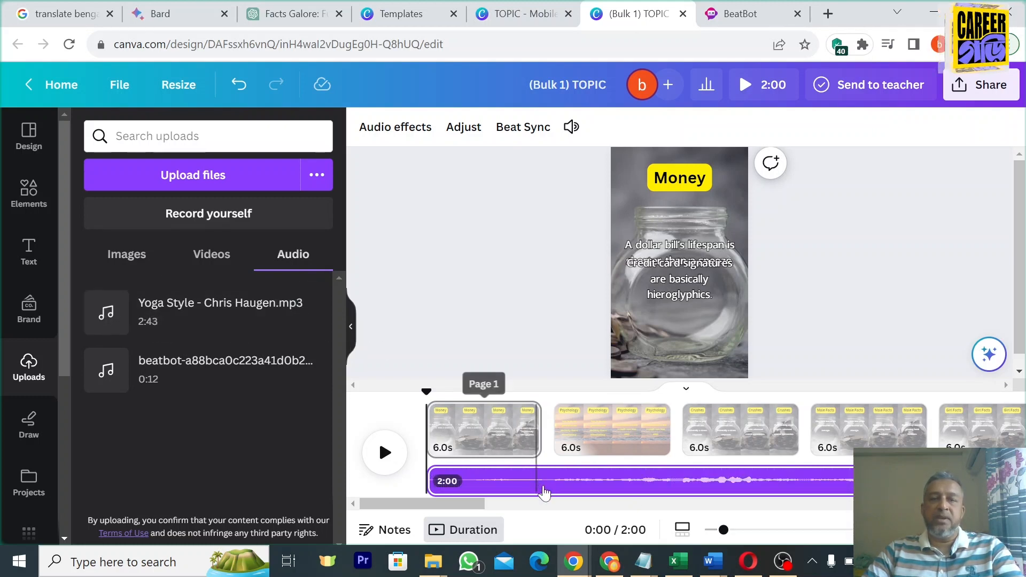
# Trim the Yoga Style track's end to 6 seconds so it covers only the Money page.
pyautogui.moveTo(662, 481); pyautogui.dragTo(627, 484)
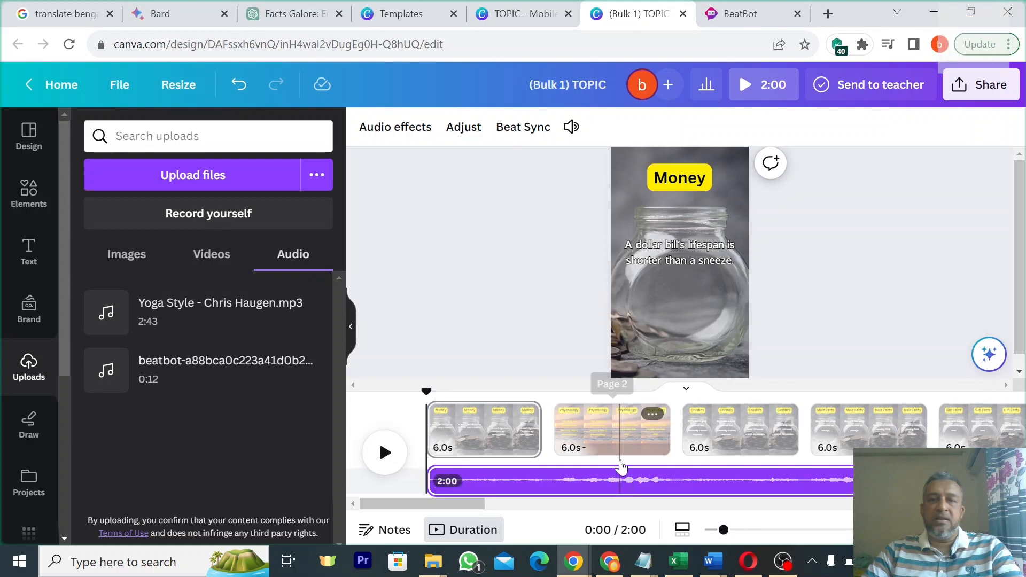
pyautogui.click(643, 483)
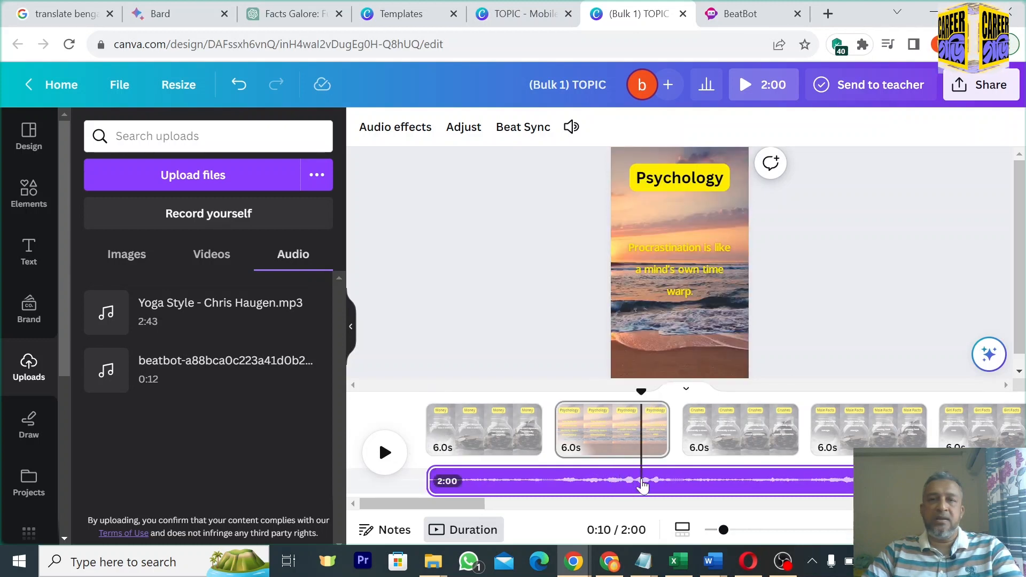
pyautogui.moveTo(425, 503); pyautogui.dragTo(906, 503)
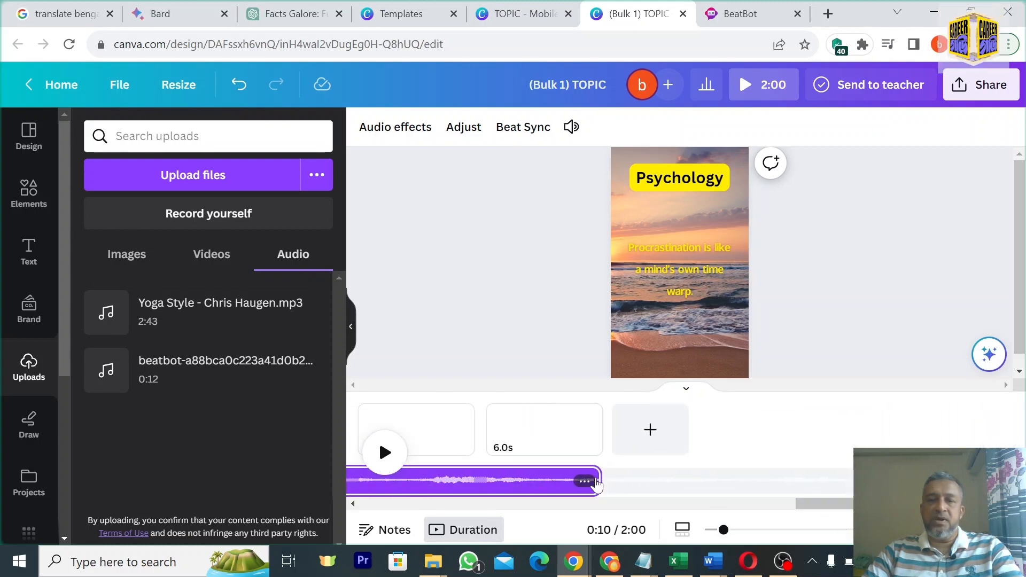
pyautogui.moveTo(596, 479); pyautogui.dragTo(536, 480)
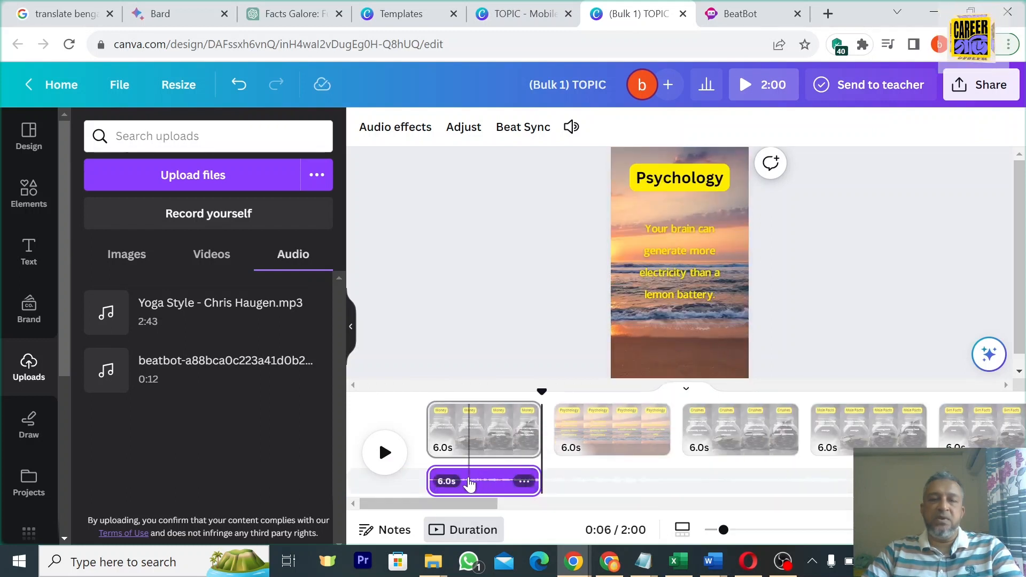
pyautogui.click(537, 413)
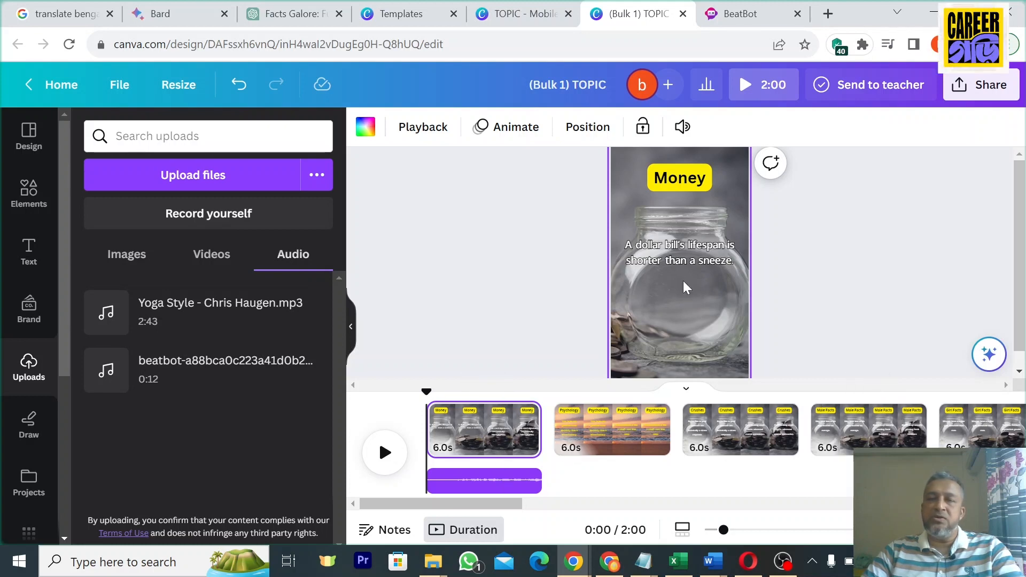
# Download all 20 pages of the bulk design as MP4 videos, with each page saved as a separate file.
pyautogui.click(739, 201)
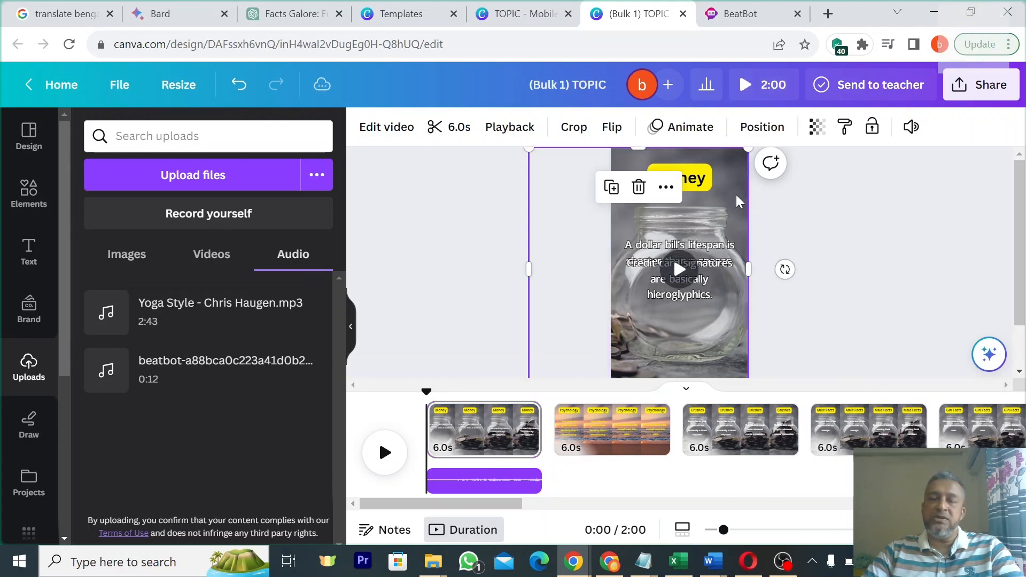
pyautogui.click(816, 257)
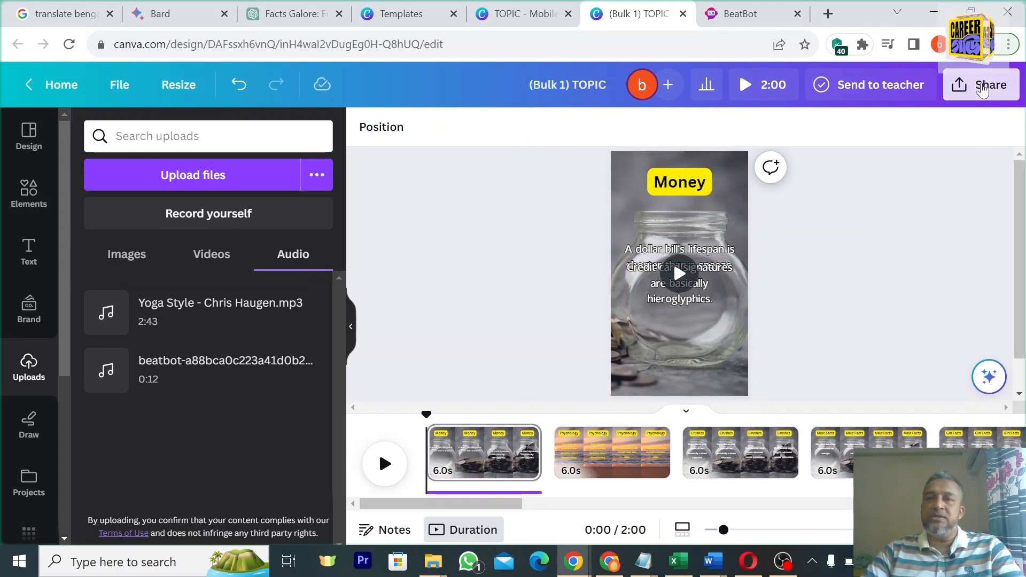
pyautogui.click(982, 88)
pyautogui.scroll(-3, 830, 385)
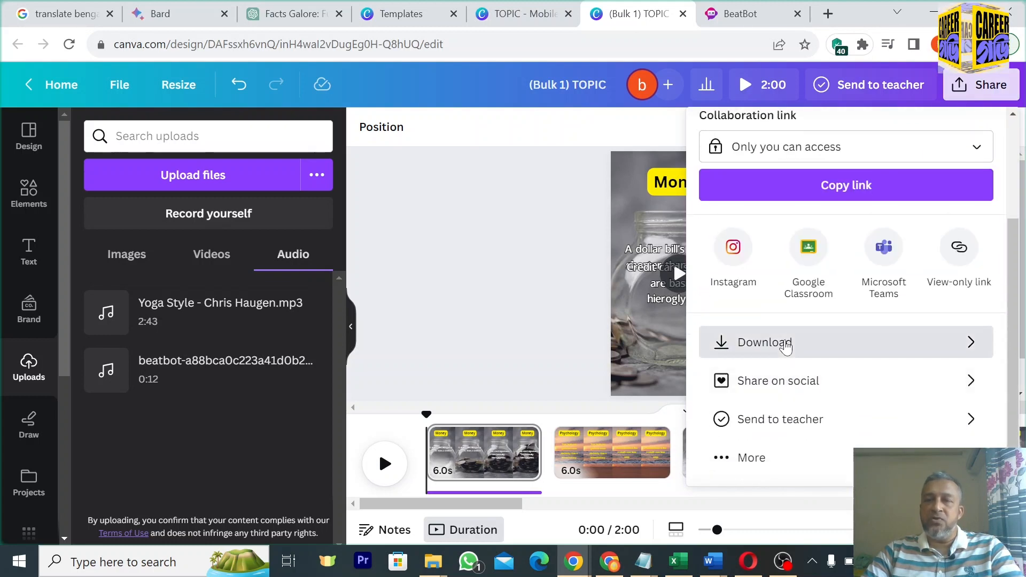
pyautogui.click(786, 343)
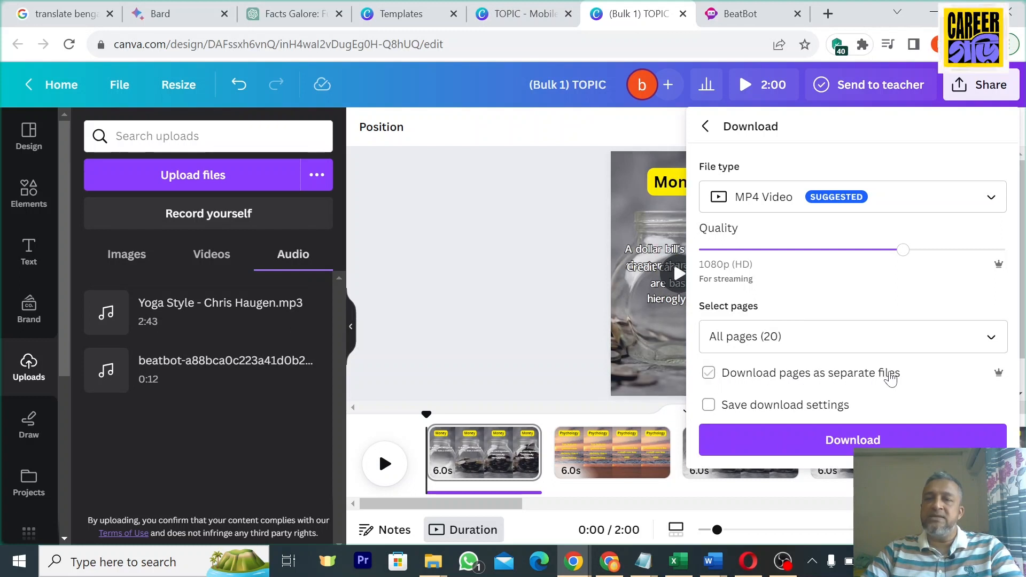
pyautogui.click(709, 374)
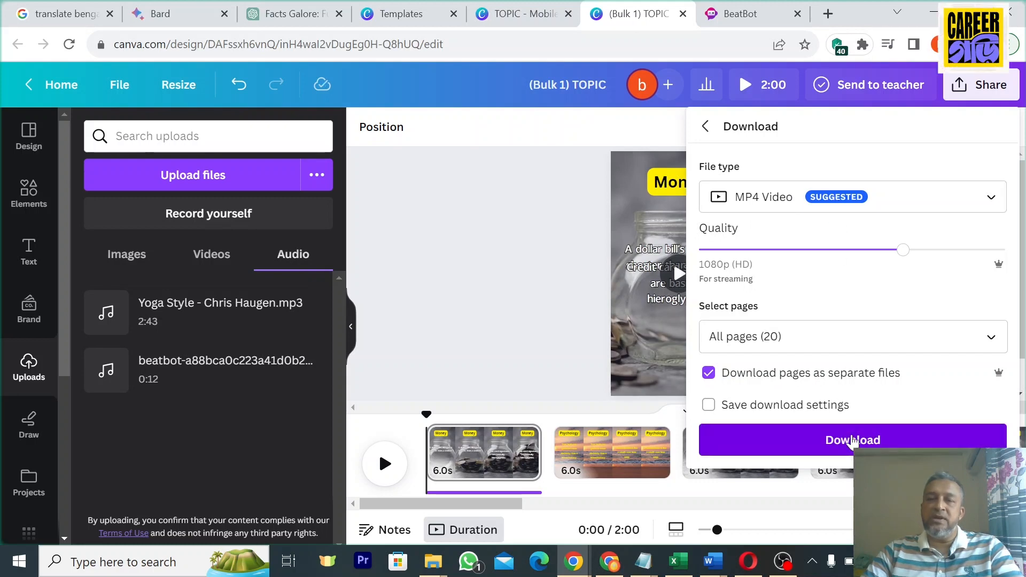
pyautogui.click(853, 441)
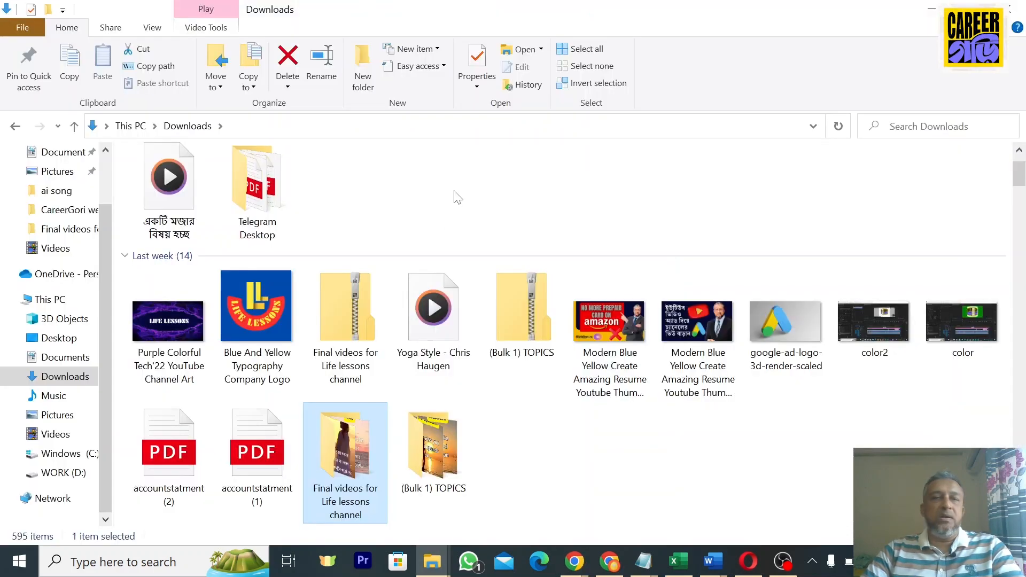
# In the Downloads folder, check the zipped video exports and open the extracted "Final videos for Life lessons channel" folder.
pyautogui.click(458, 197)
pyautogui.scroll(1, 460, 198)
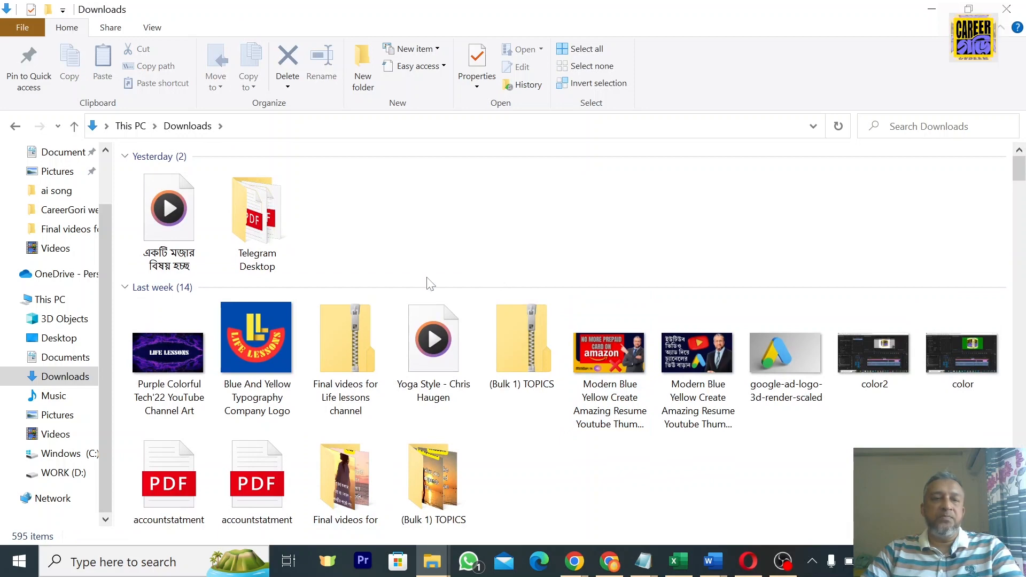
pyautogui.click(343, 353)
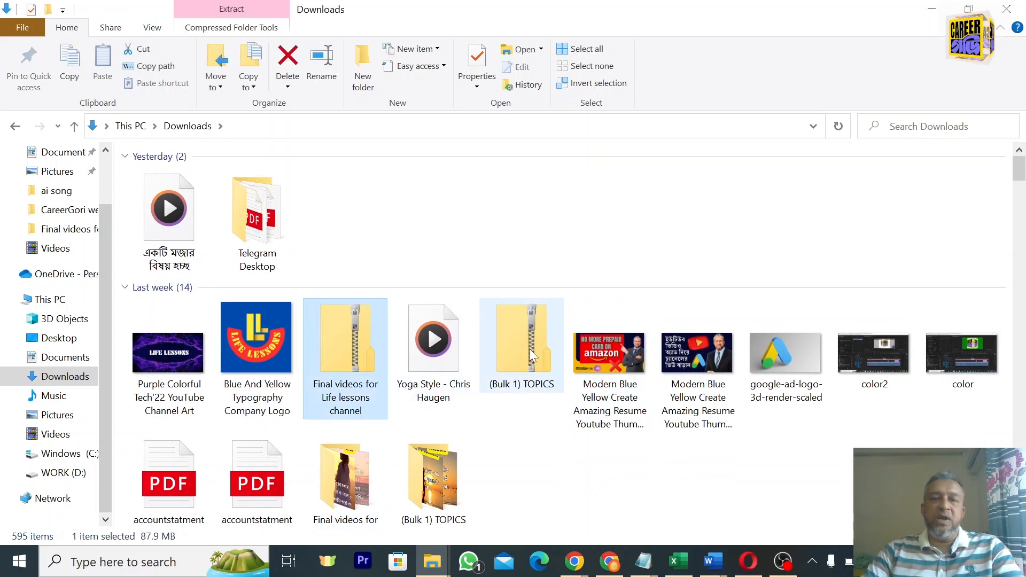
pyautogui.click(531, 353)
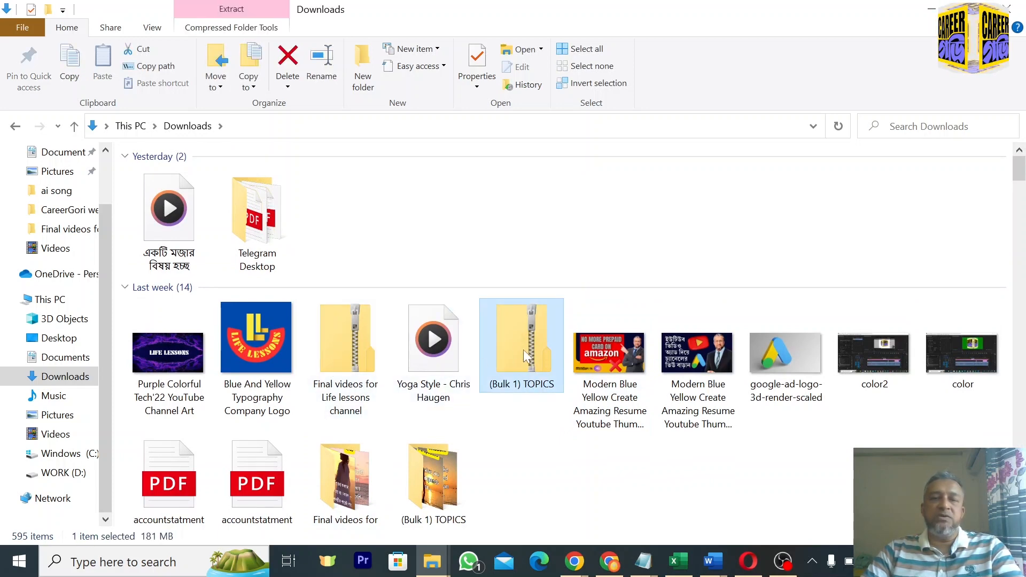
pyautogui.click(340, 354)
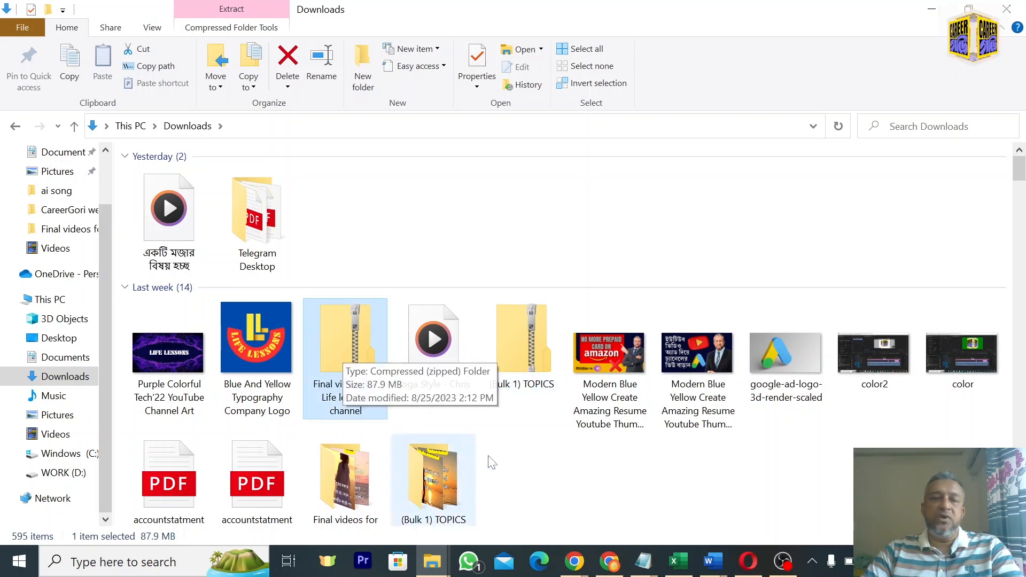
pyautogui.doubleClick(353, 493)
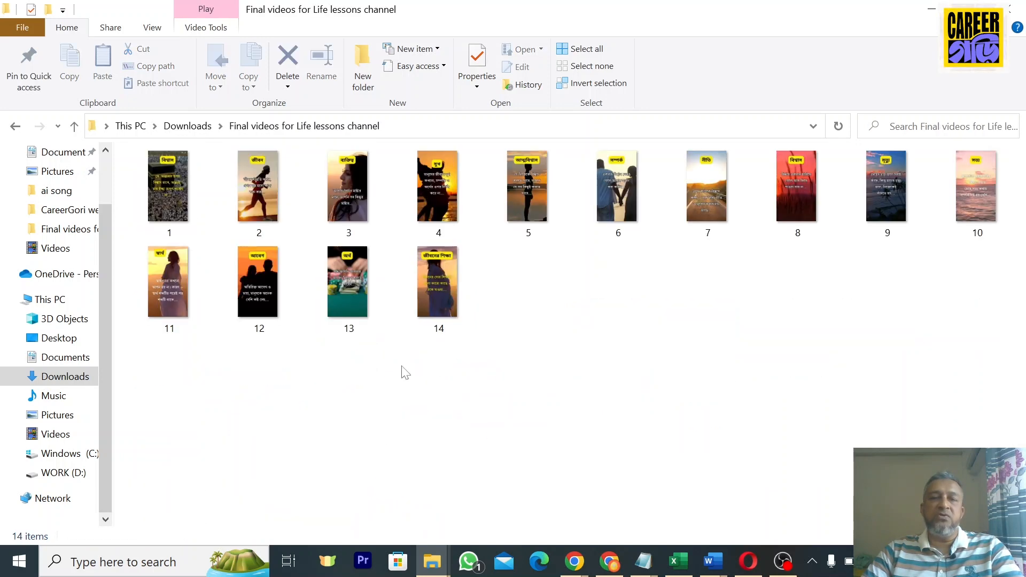
# Look through the first six exported videos, then play video 1 and pause it near its end.
pyautogui.click(176, 195)
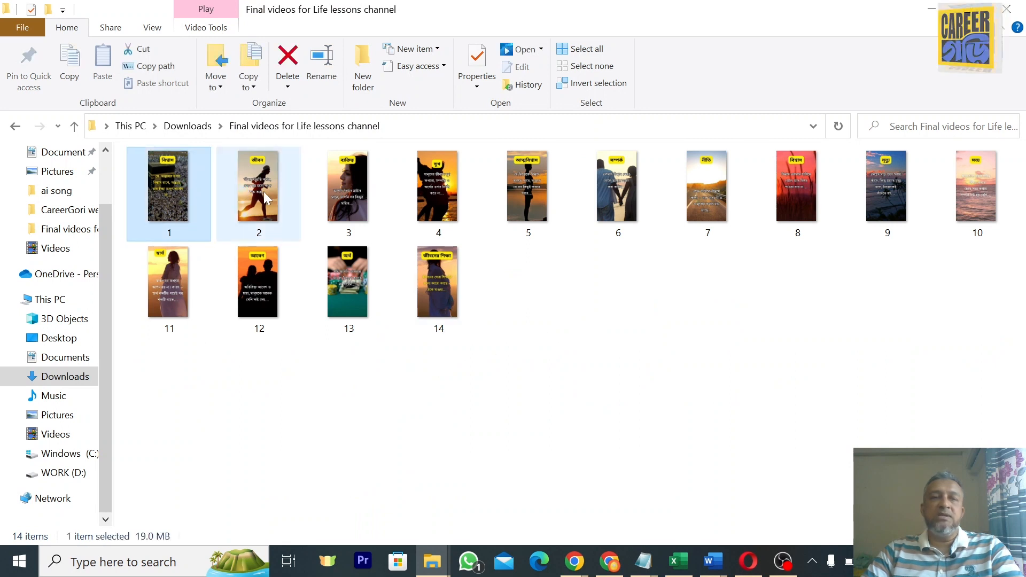
pyautogui.click(266, 192)
pyautogui.click(345, 191)
pyautogui.click(429, 187)
pyautogui.click(522, 188)
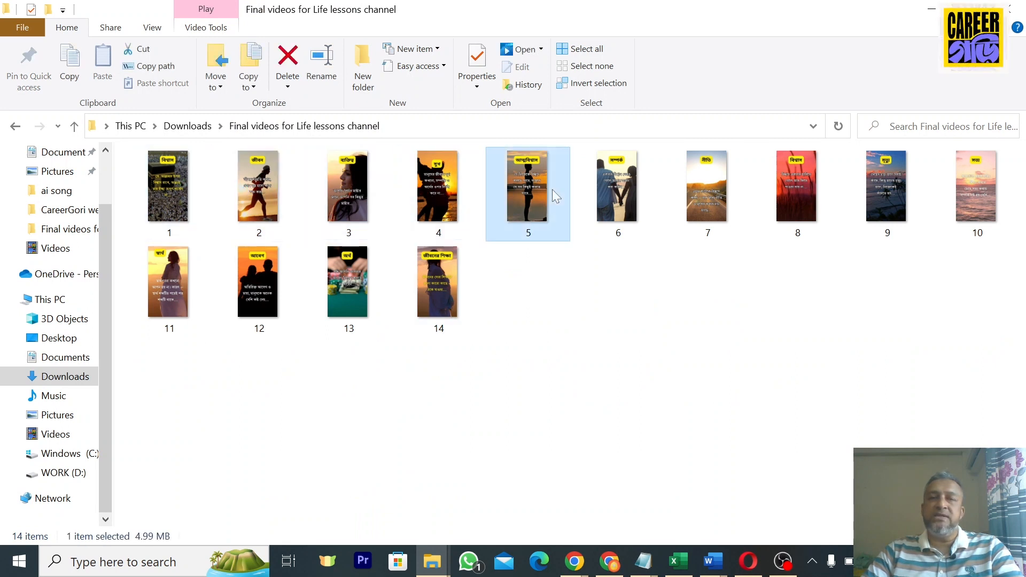
pyautogui.click(615, 196)
pyautogui.click(180, 190)
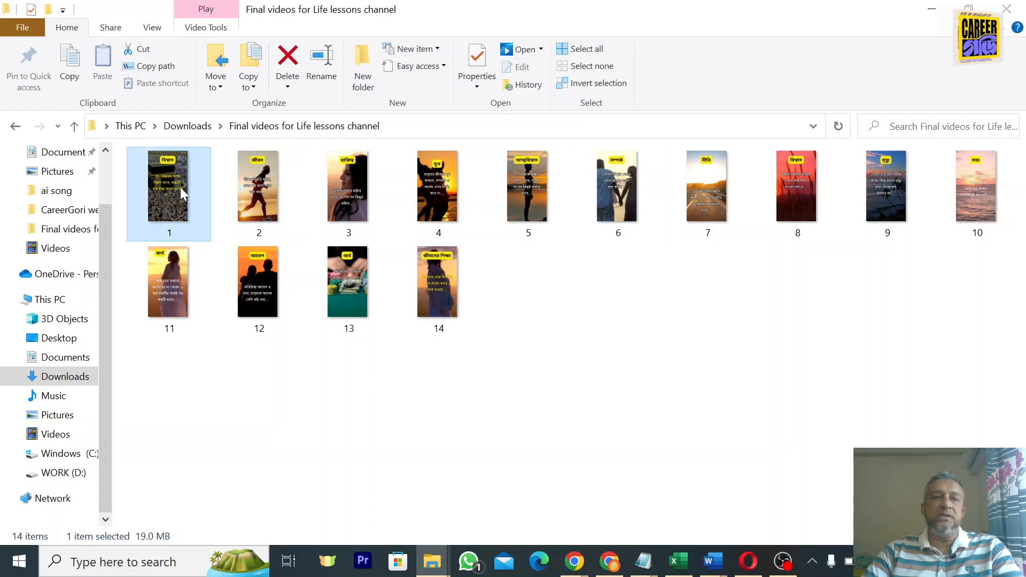
pyautogui.doubleClick(175, 188)
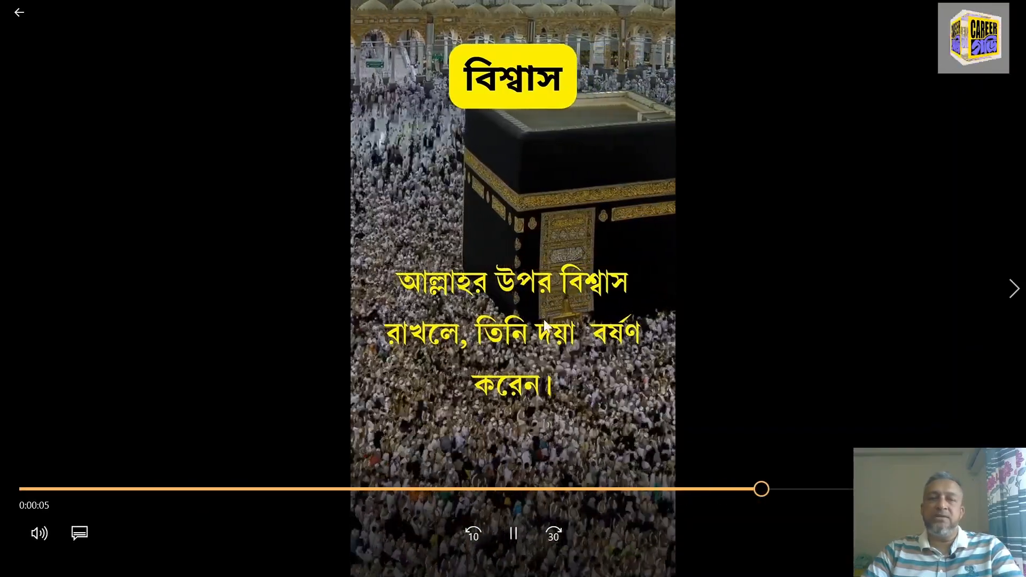
pyautogui.click(514, 309)
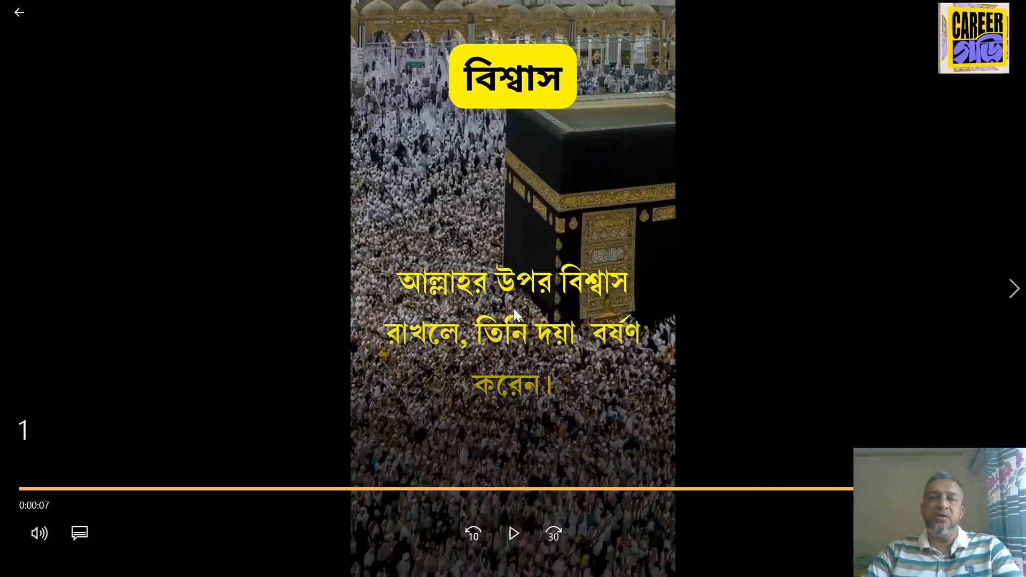